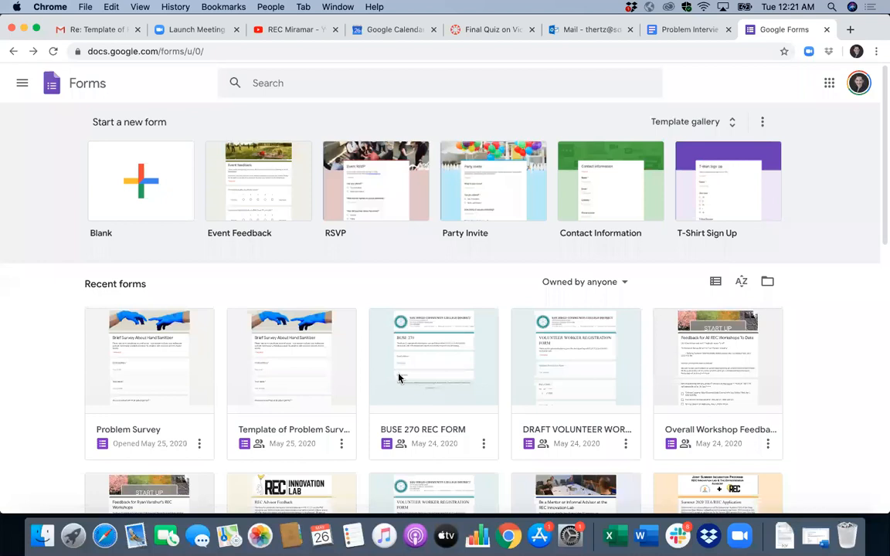
Step: Open the Template of Problem Survey form and start making a copy of it
{"action": "left_click", "coordinate": [283, 388]}
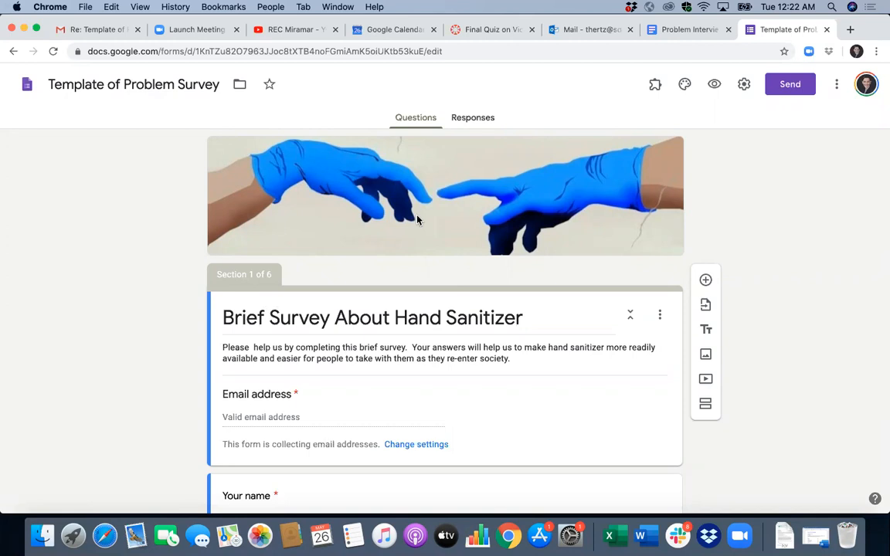
{"action": "left_click", "coordinate": [836, 86]}
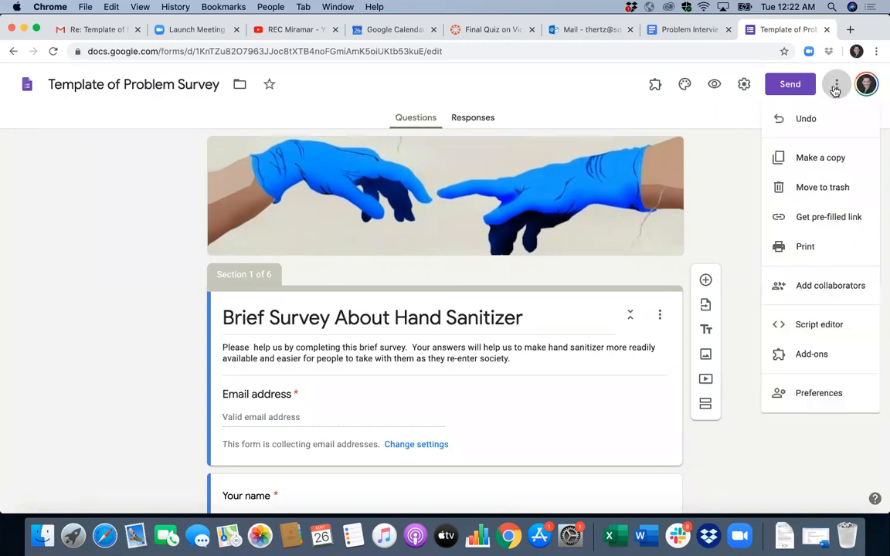
{"action": "left_click", "coordinate": [835, 160]}
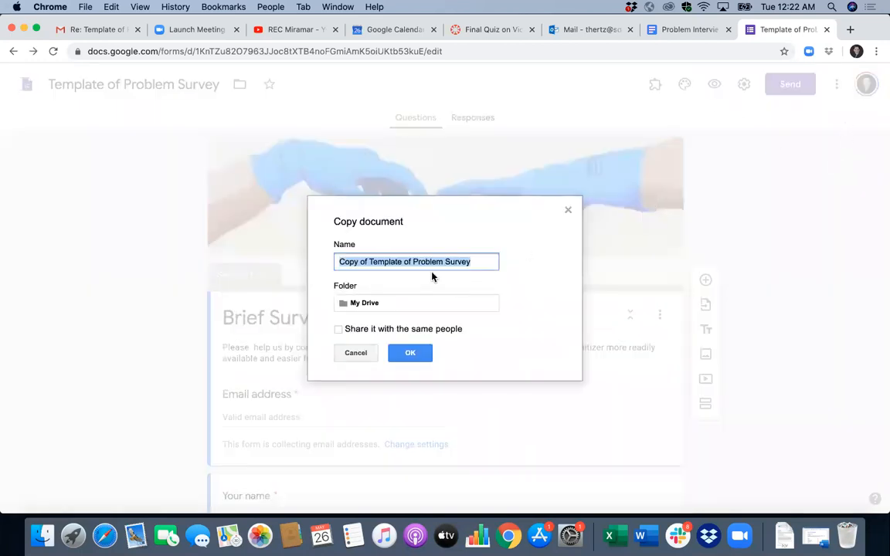
Step: Create the copy under the name "Soybean Shoes Problem Survey" and close the original template
{"action": "left_click", "coordinate": [406, 262]}
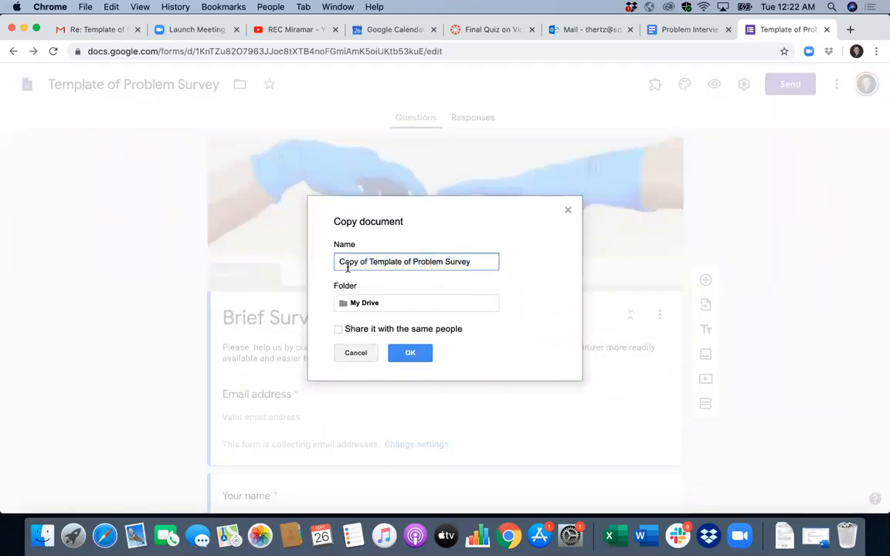
{"action": "right_click", "coordinate": [409, 262]}
{"action": "left_click", "coordinate": [401, 261]}
{"action": "left_click_drag", "start_coordinate": [414, 262], "coordinate": [324, 267]}
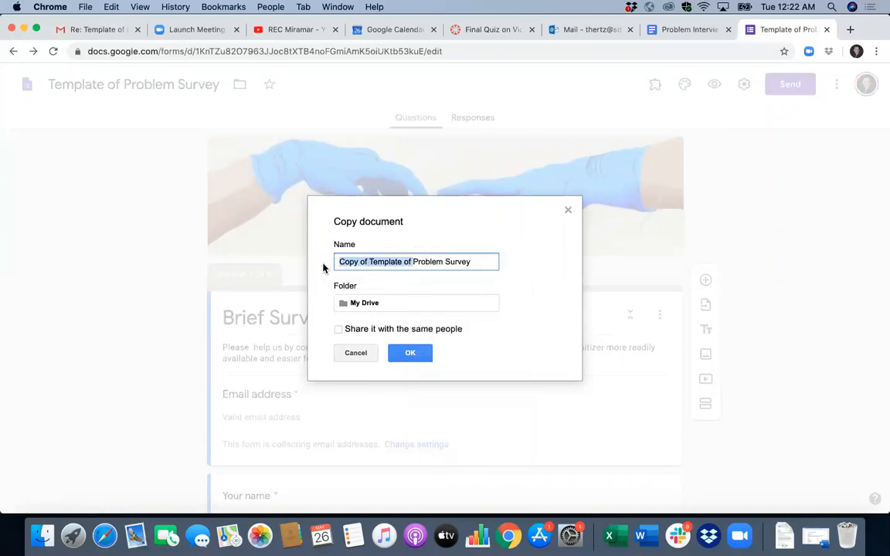
{"action": "type", "text": "Sy"}
{"action": "key", "text": "BackSpace"}
{"action": "type", "text": "oybeen"}
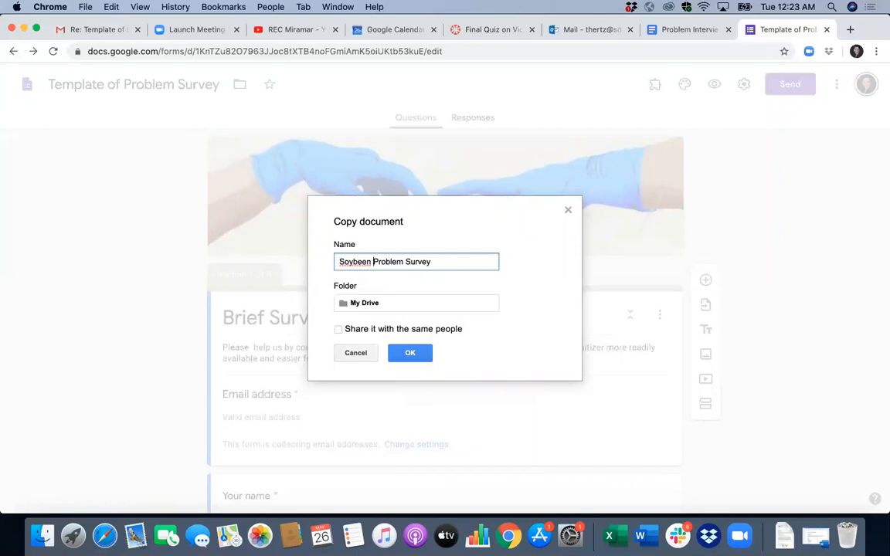
{"action": "key", "text": "BackSpace"}
{"action": "key", "text": "BackSpace"}
{"action": "key", "text": "BackSpace"}
{"action": "key", "text": "BackSpace"}
{"action": "type", "text": "ean Sho"}
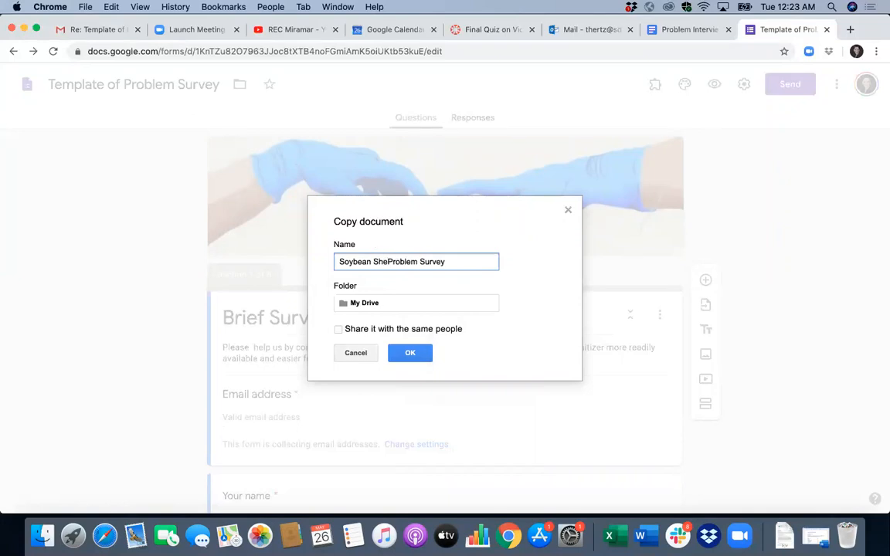
{"action": "type", "text": "es"}
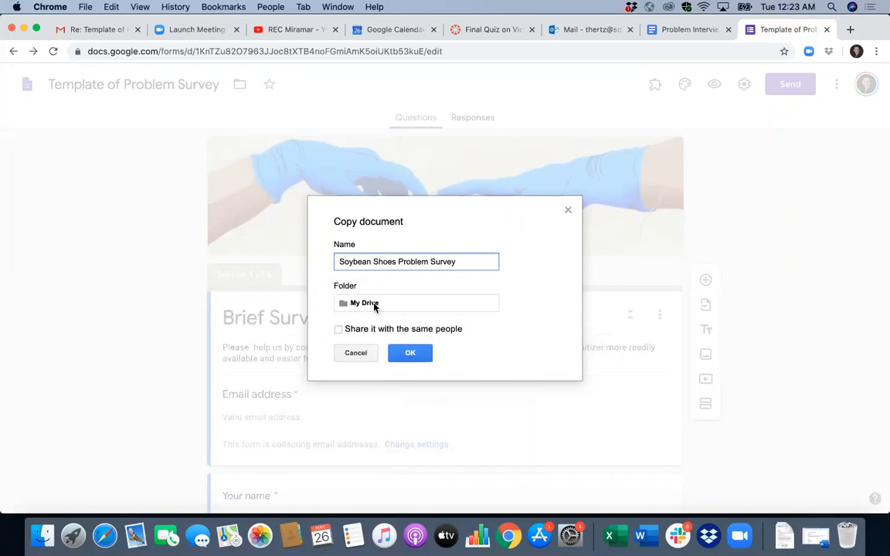
{"action": "left_click", "coordinate": [419, 357]}
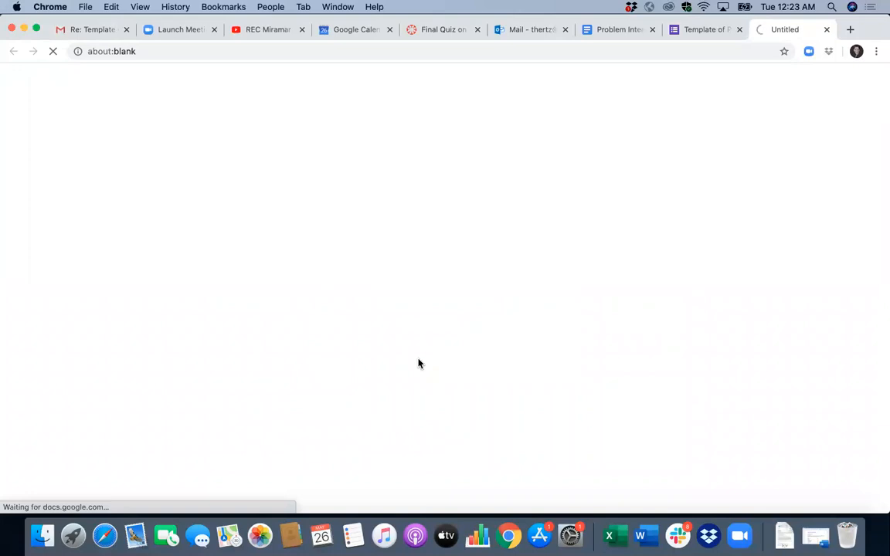
{"action": "left_click", "coordinate": [741, 30]}
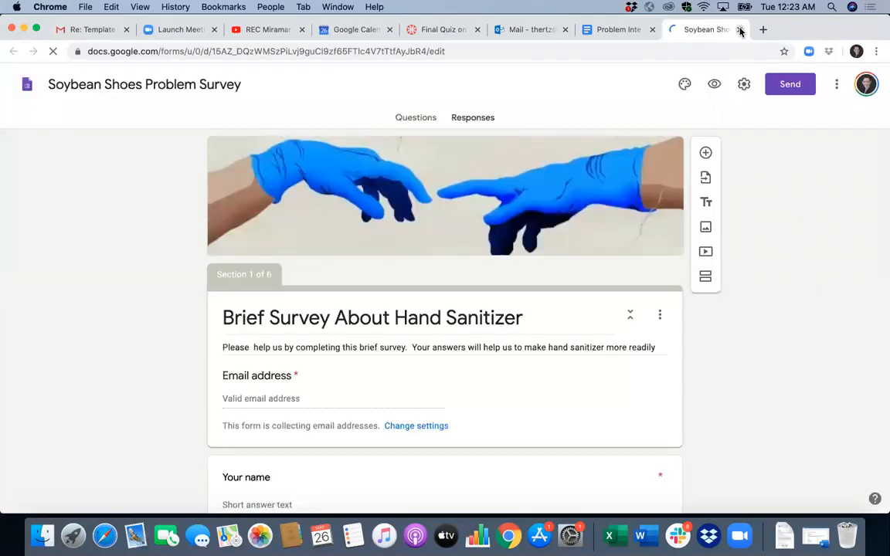
Step: Change the survey's heading to "Brief Survey About Soybean Shoes", reusing the product name from the form's file name
{"action": "left_click", "coordinate": [149, 83]}
{"action": "key", "text": "super+c"}
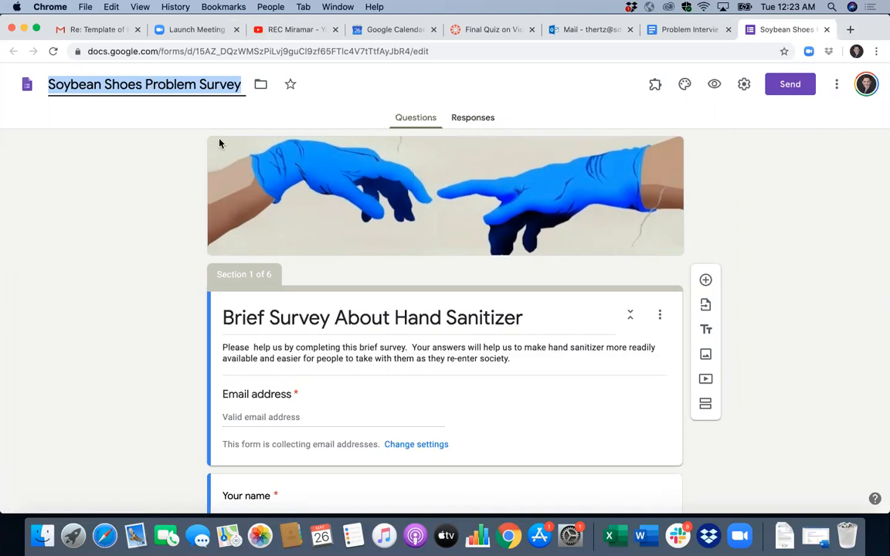
{"action": "left_click", "coordinate": [378, 317]}
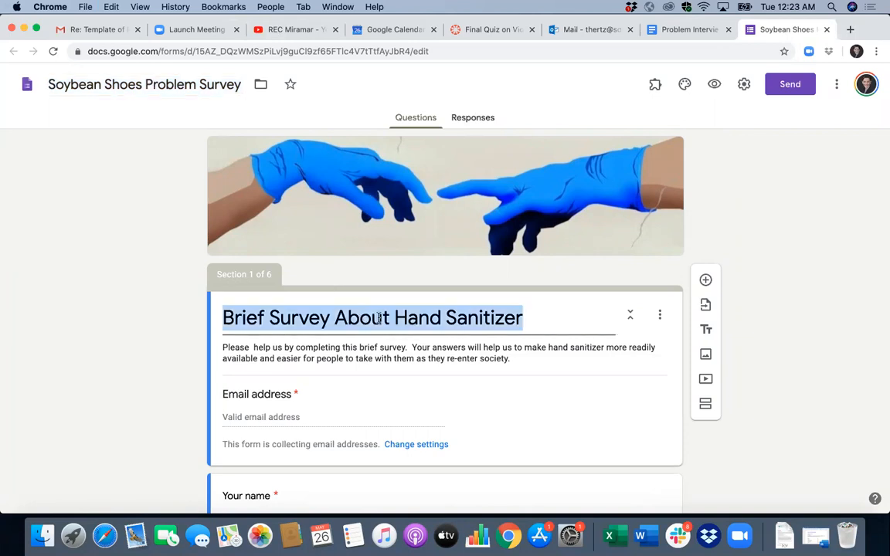
{"action": "left_click", "coordinate": [441, 318]}
{"action": "left_click_drag", "start_coordinate": [531, 318], "coordinate": [397, 319]}
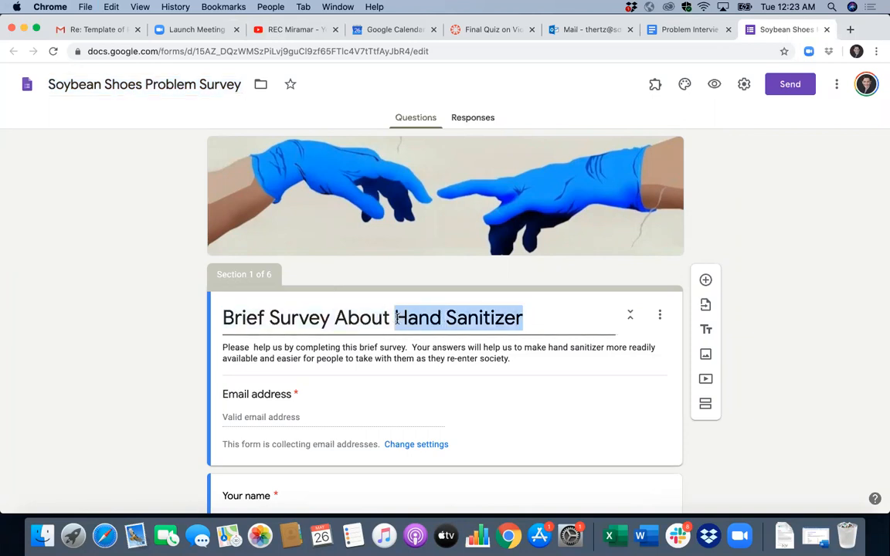
{"action": "key", "text": "super+v"}
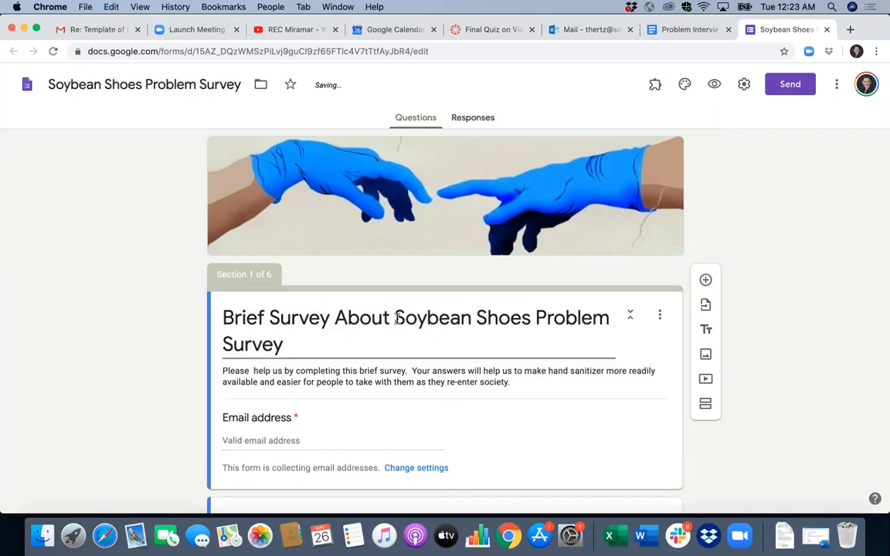
{"action": "double_click", "coordinate": [262, 342]}
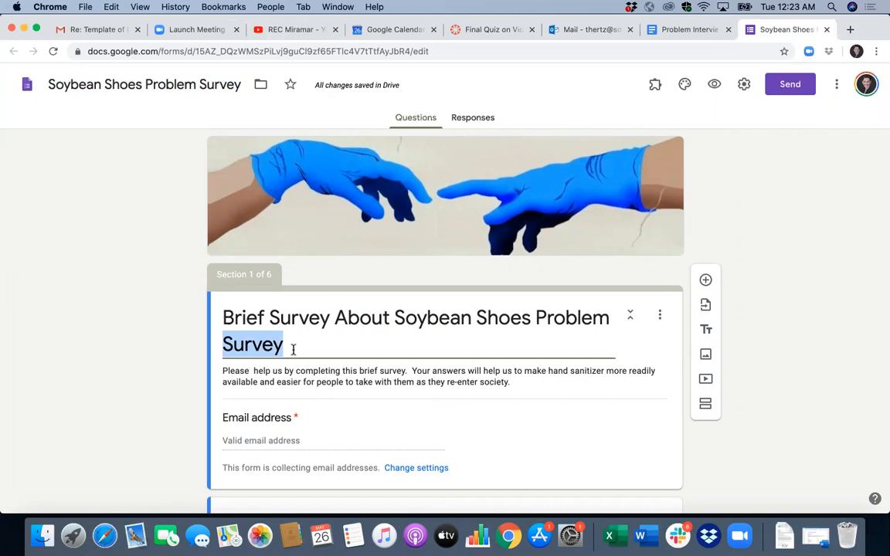
{"action": "left_click", "coordinate": [331, 319]}
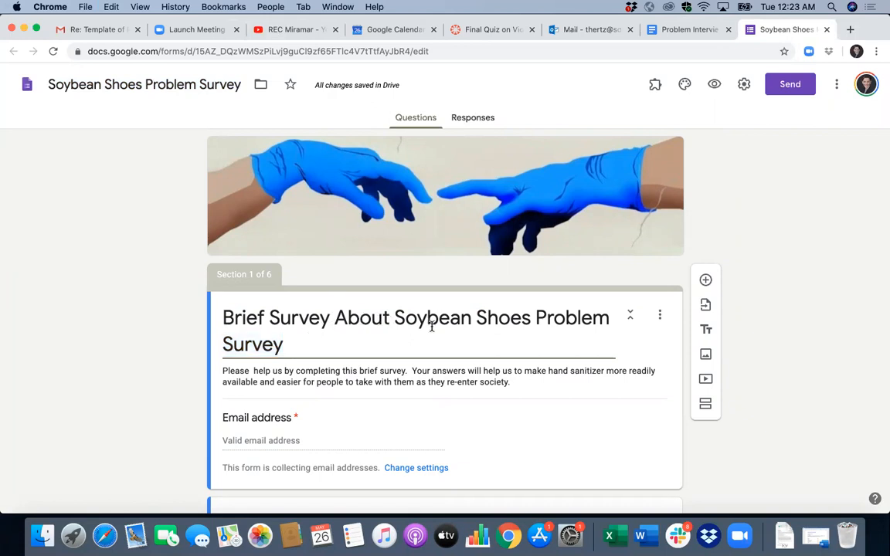
{"action": "left_click_drag", "start_coordinate": [539, 315], "coordinate": [560, 351]}
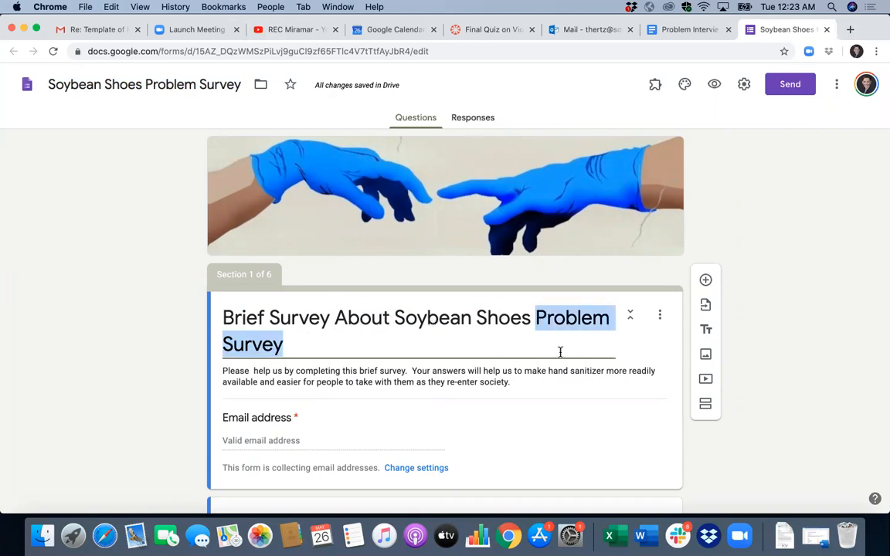
{"action": "key", "text": "BackSpace"}
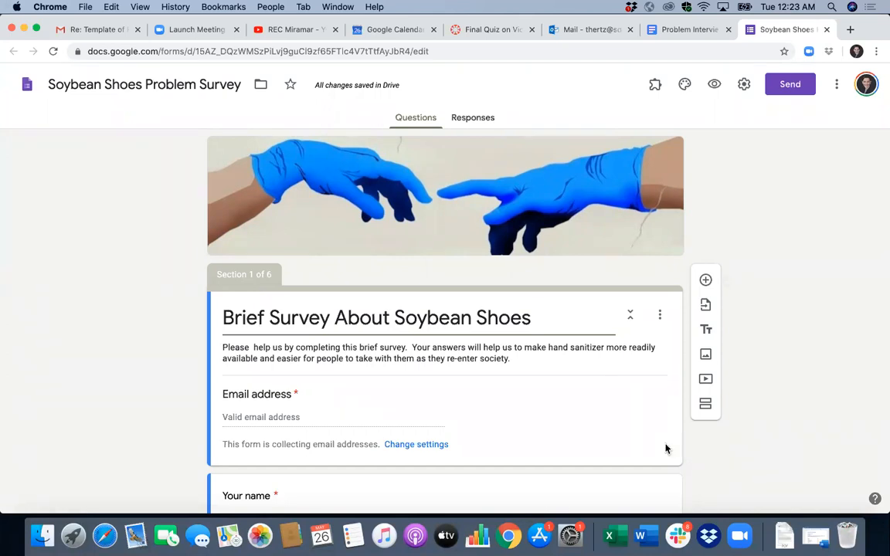
Step: Look through the survey's questions and the list of add-ons installed for the form
{"action": "scroll", "coordinate": [587, 375], "scroll_direction": "down", "scroll_amount": 2}
{"action": "scroll", "coordinate": [588, 375], "scroll_direction": "down", "scroll_amount": 10}
{"action": "scroll", "coordinate": [588, 372], "scroll_direction": "up", "scroll_amount": 10}
{"action": "scroll", "coordinate": [588, 370], "scroll_direction": "up", "scroll_amount": 1}
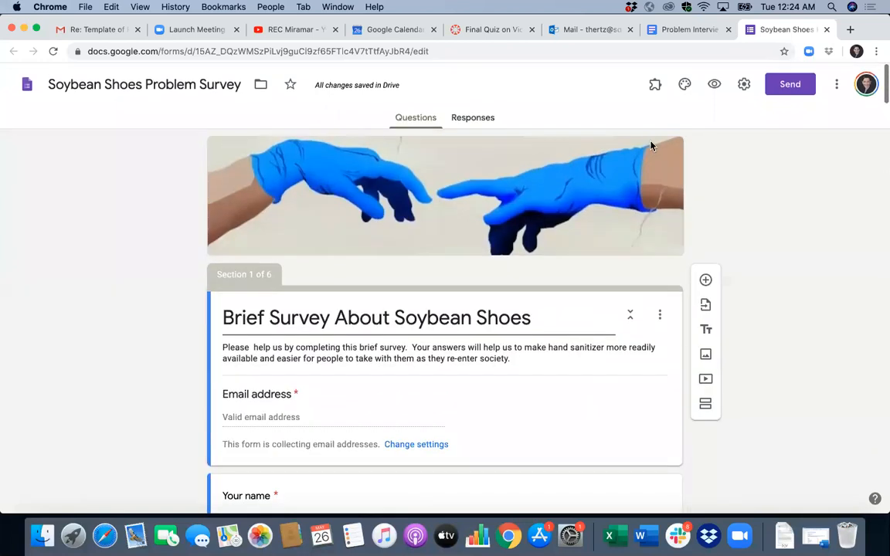
{"action": "left_click", "coordinate": [655, 87]}
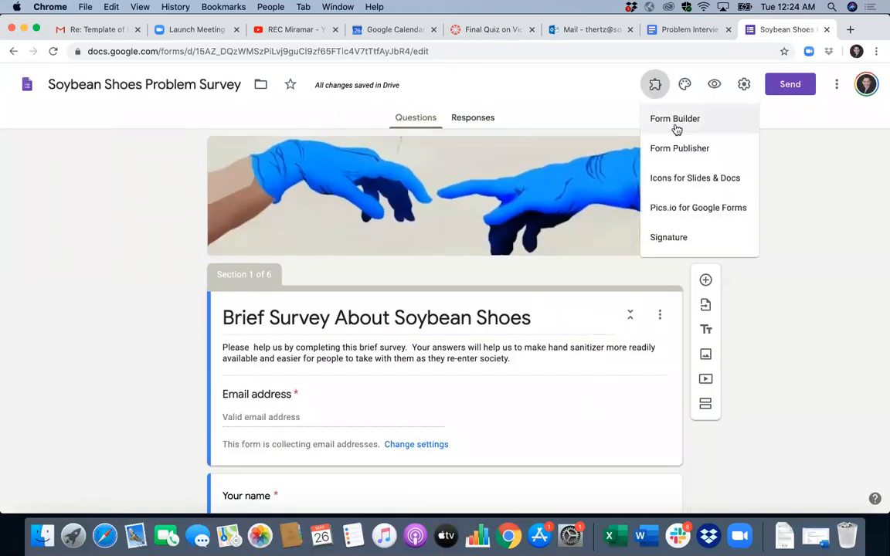
{"action": "left_click", "coordinate": [812, 251]}
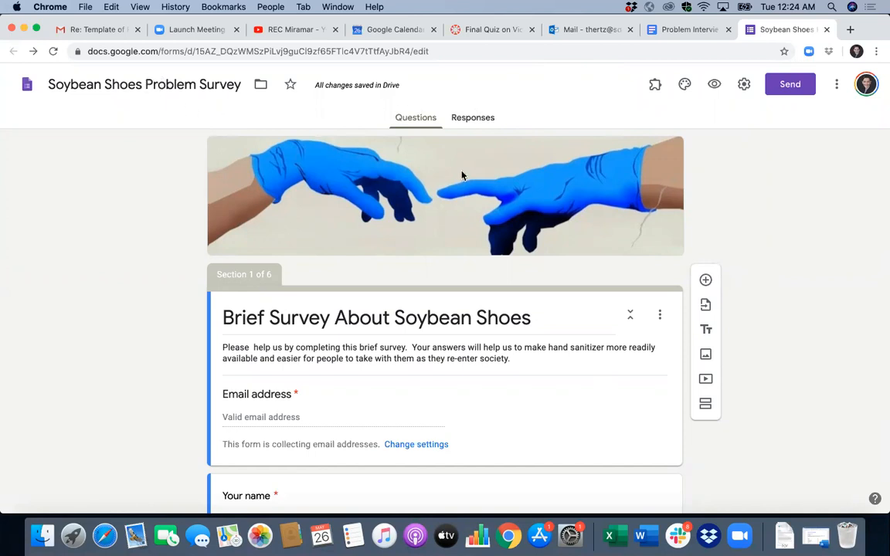
Step: Browse the add-ons that work with Forms in the G Suite Marketplace and close it
{"action": "left_click", "coordinate": [837, 90]}
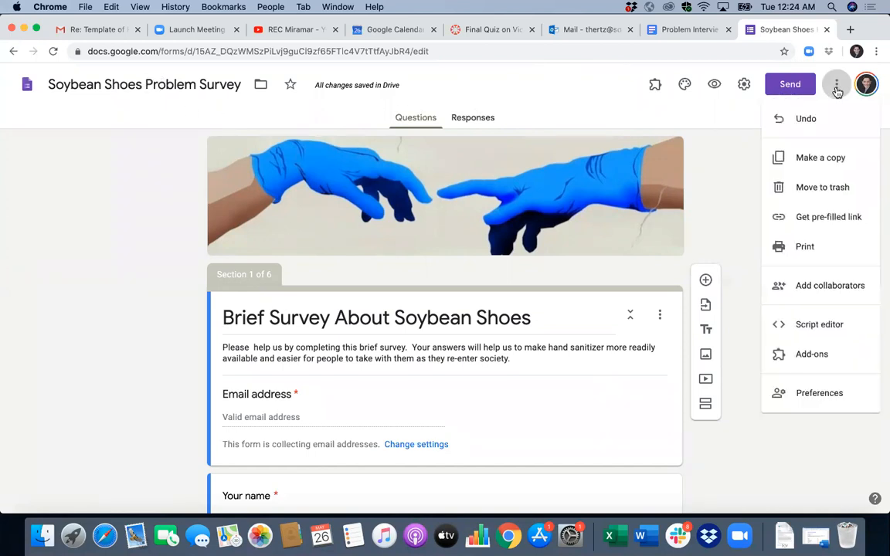
{"action": "left_click", "coordinate": [848, 362]}
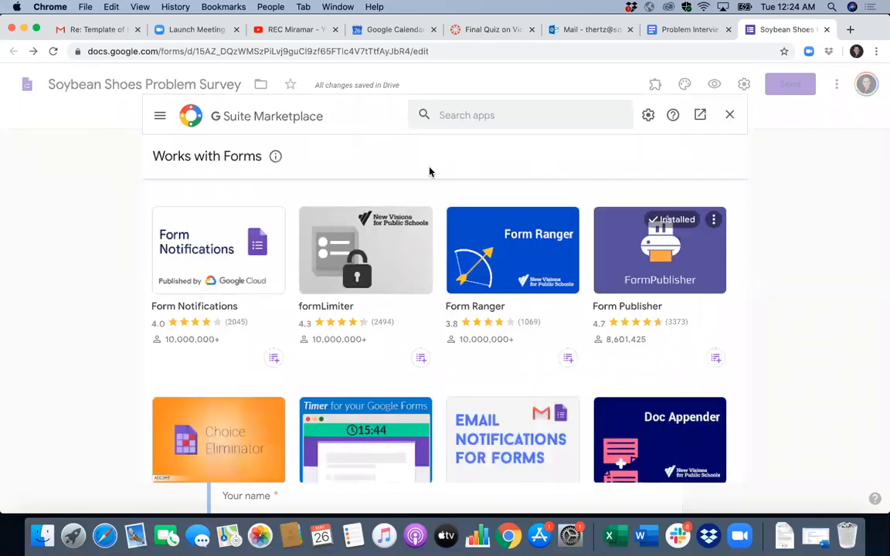
{"action": "scroll", "coordinate": [478, 346], "scroll_direction": "down", "scroll_amount": 5}
{"action": "scroll", "coordinate": [478, 347], "scroll_direction": "down", "scroll_amount": 1}
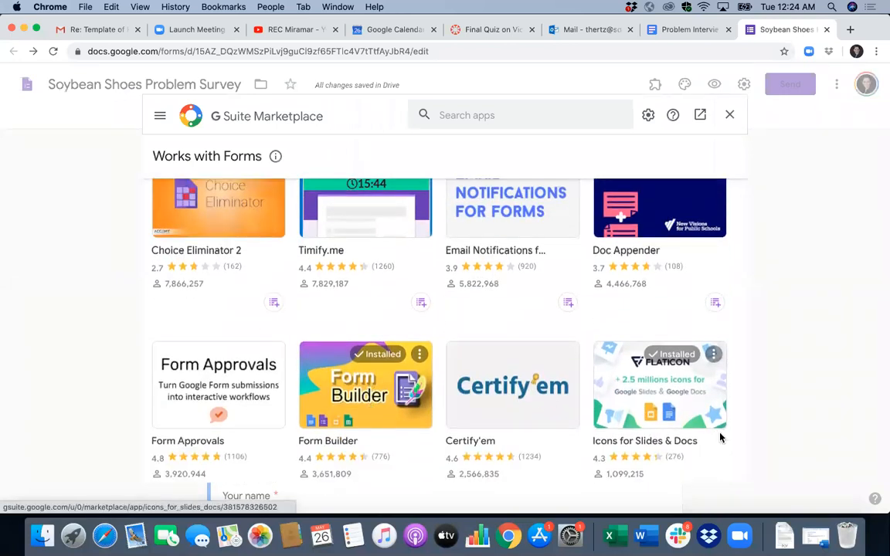
{"action": "scroll", "coordinate": [721, 439], "scroll_direction": "up", "scroll_amount": 6}
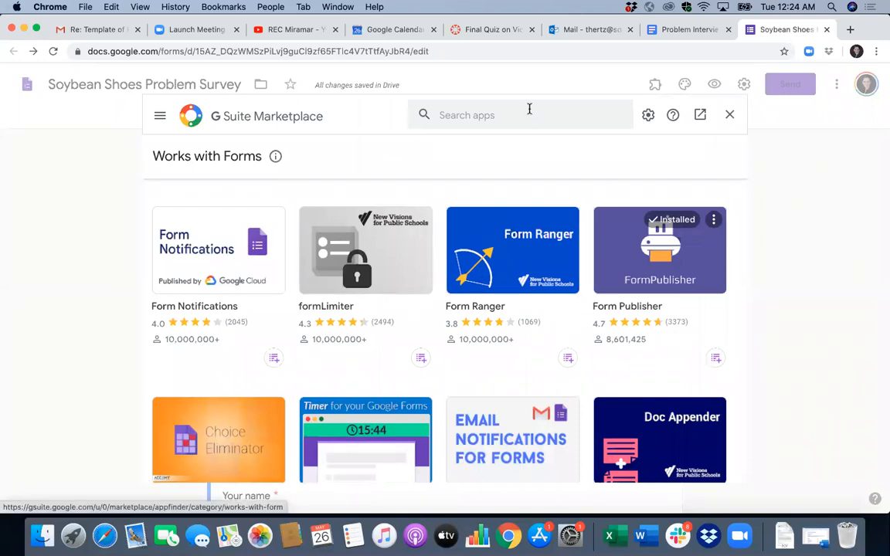
{"action": "left_click", "coordinate": [731, 116]}
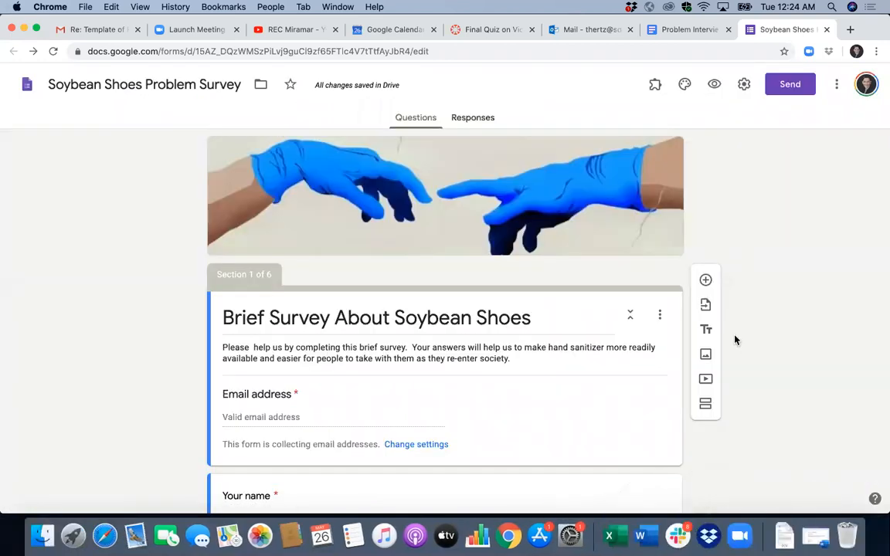
Step: Check what the installed Form Builder add-on offers and close its dialog
{"action": "left_click", "coordinate": [655, 87]}
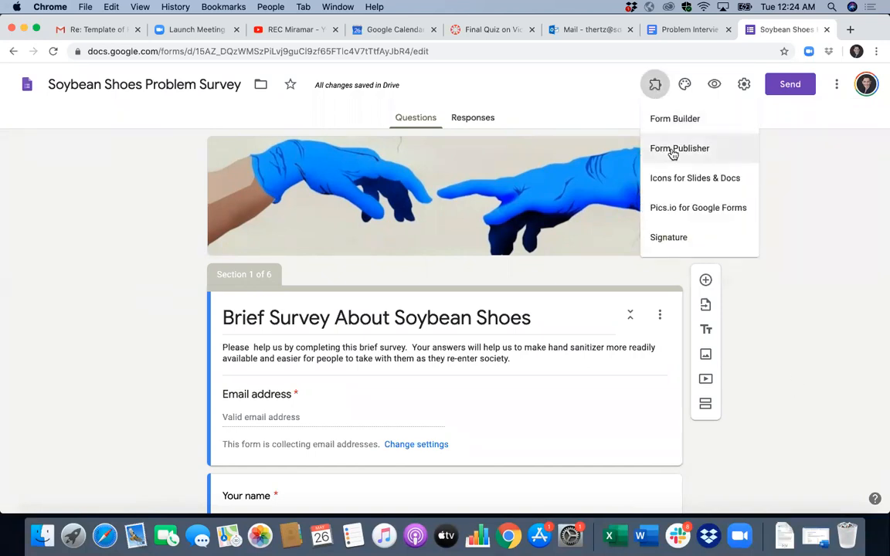
{"action": "left_click", "coordinate": [673, 123]}
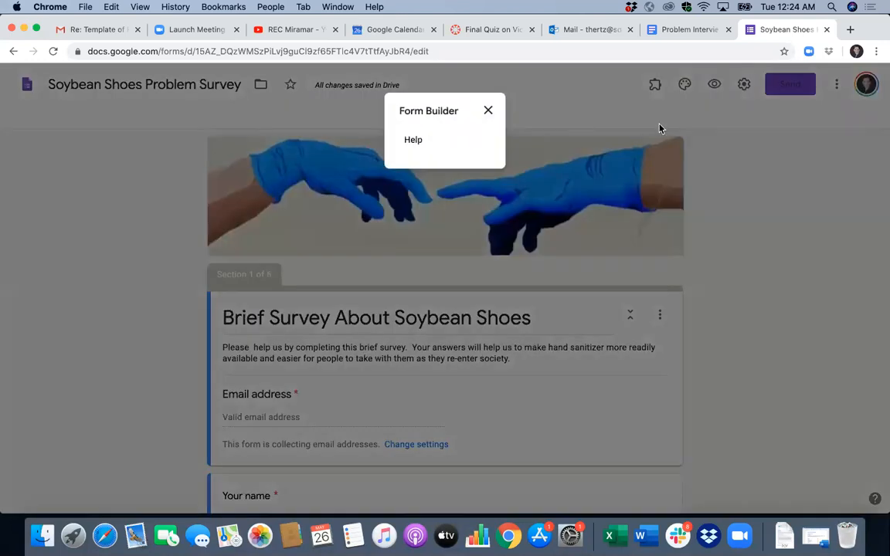
{"action": "left_click", "coordinate": [489, 112]}
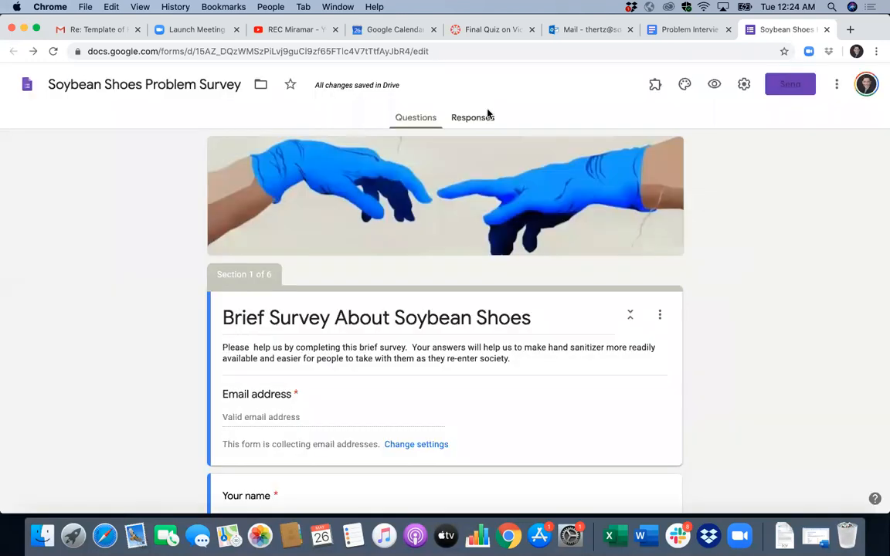
{"action": "left_click", "coordinate": [654, 85]}
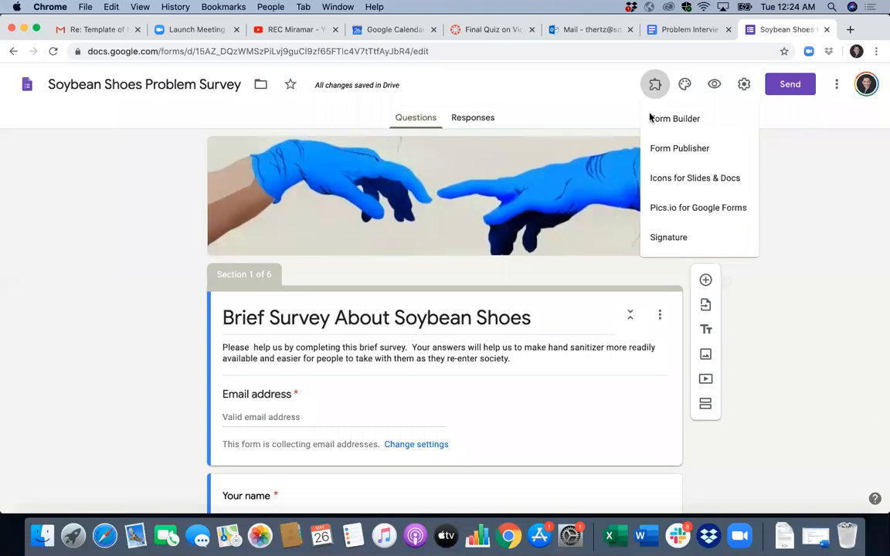
{"action": "left_click", "coordinate": [654, 121]}
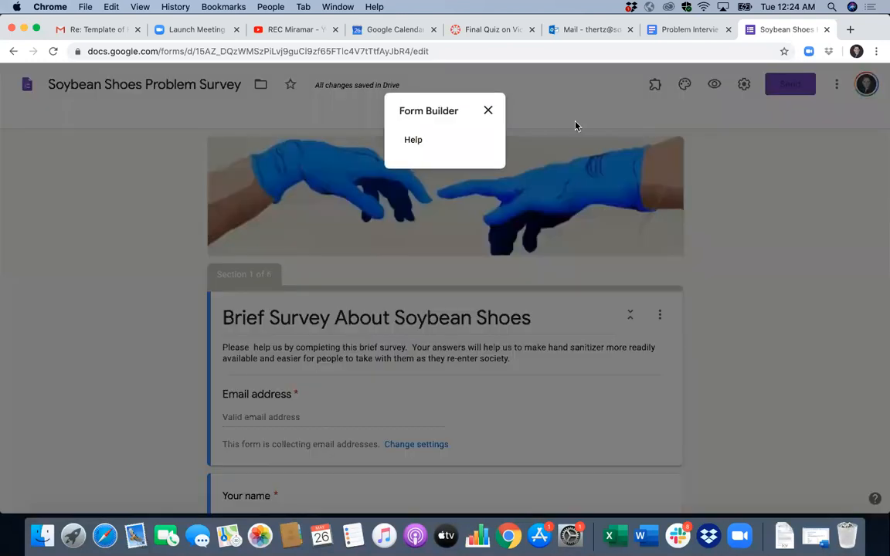
{"action": "left_click", "coordinate": [489, 111]}
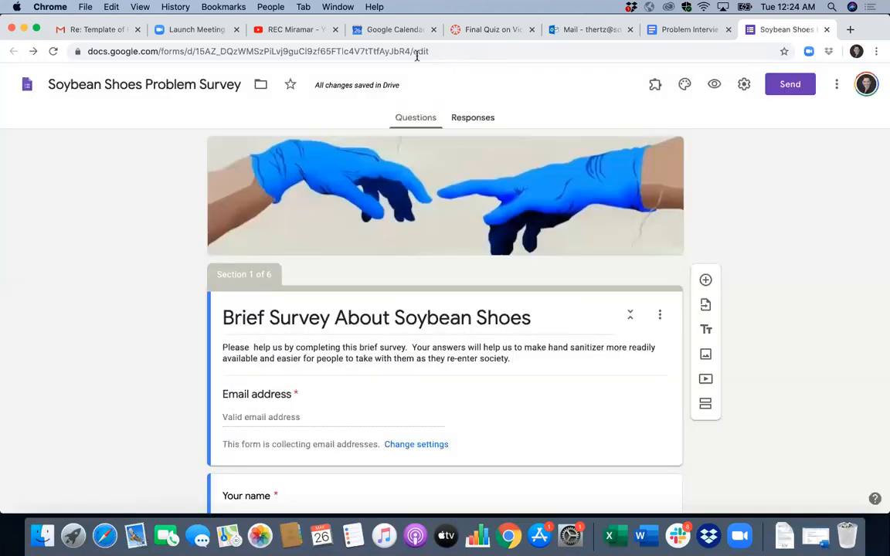
Step: Find the Soybean Shoes Problem Survey among the recent forms on the Forms home page and reopen it
{"action": "left_click", "coordinate": [27, 83]}
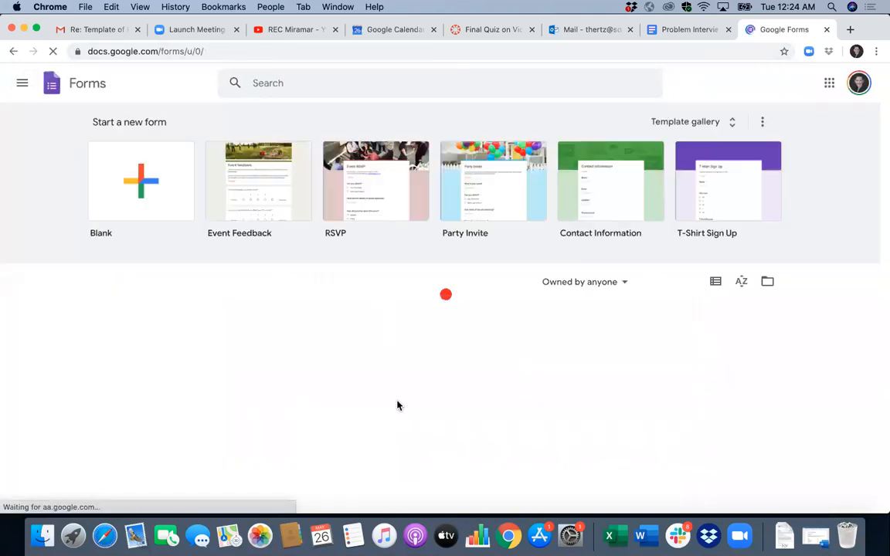
{"action": "scroll", "coordinate": [397, 405], "scroll_direction": "down", "scroll_amount": 2}
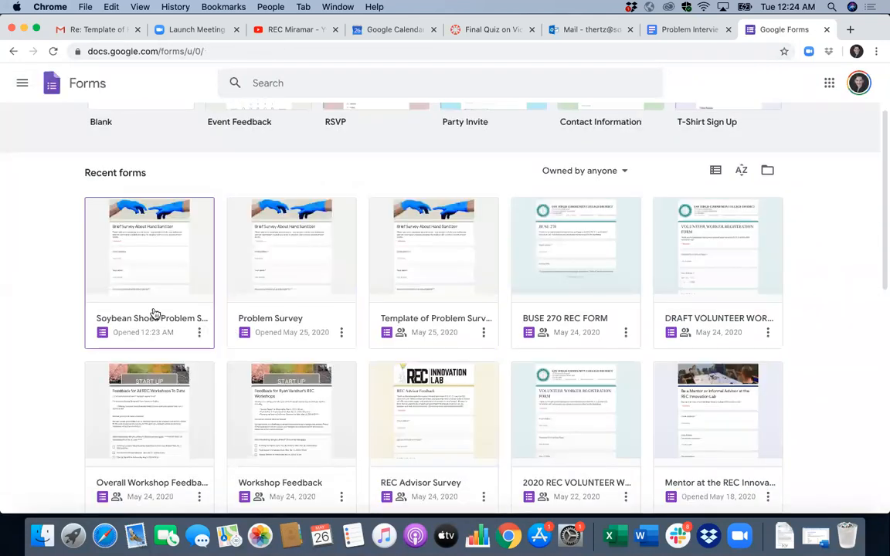
{"action": "left_click", "coordinate": [150, 285]}
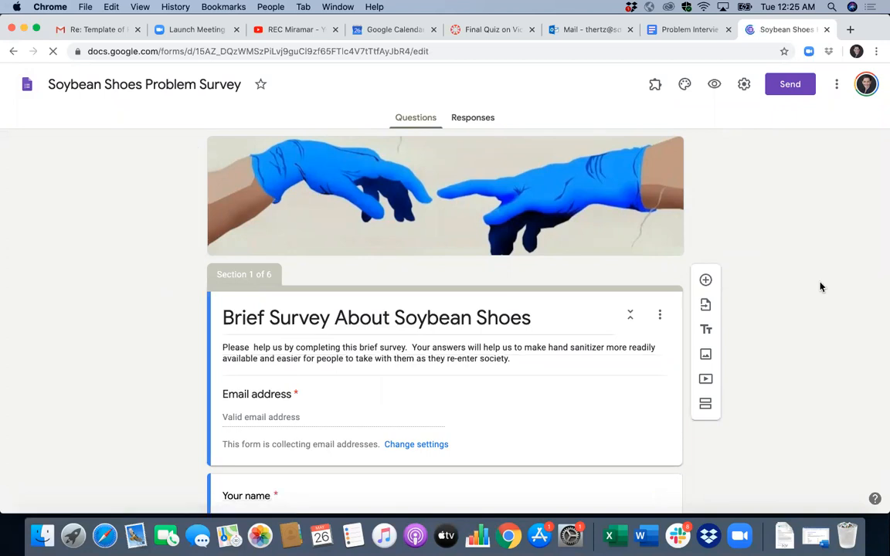
Step: Start the Form Builder add-on for the Soybean Shoes Problem Survey
{"action": "left_click", "coordinate": [655, 85]}
{"action": "left_click", "coordinate": [662, 134]}
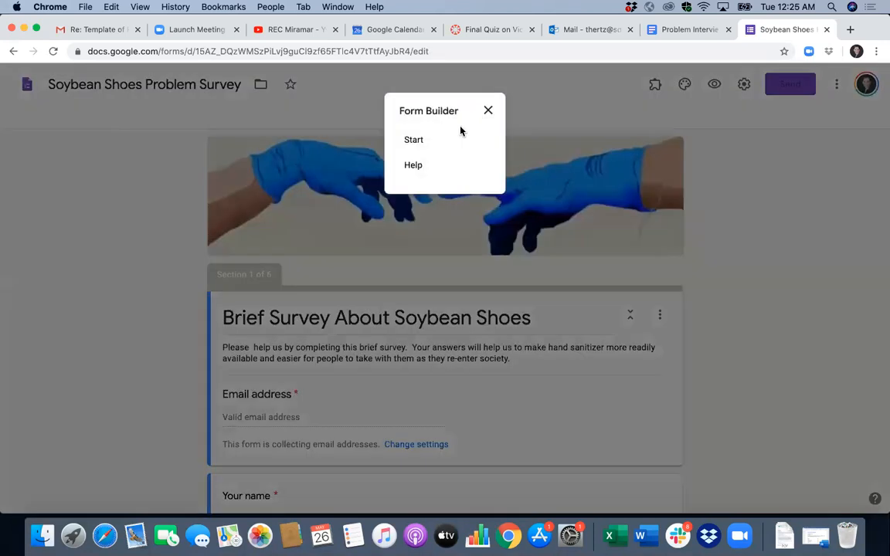
{"action": "left_click", "coordinate": [424, 142]}
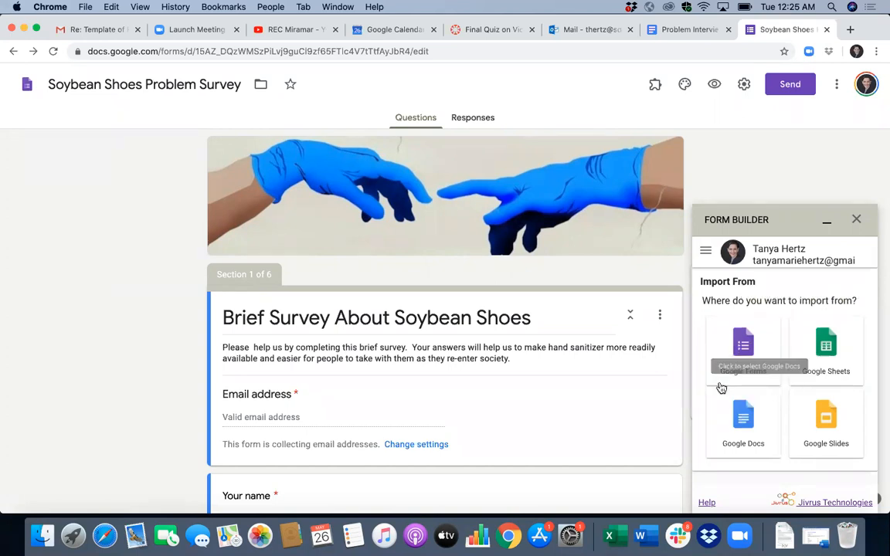
{"action": "scroll", "coordinate": [773, 393], "scroll_direction": "down", "scroll_amount": 1}
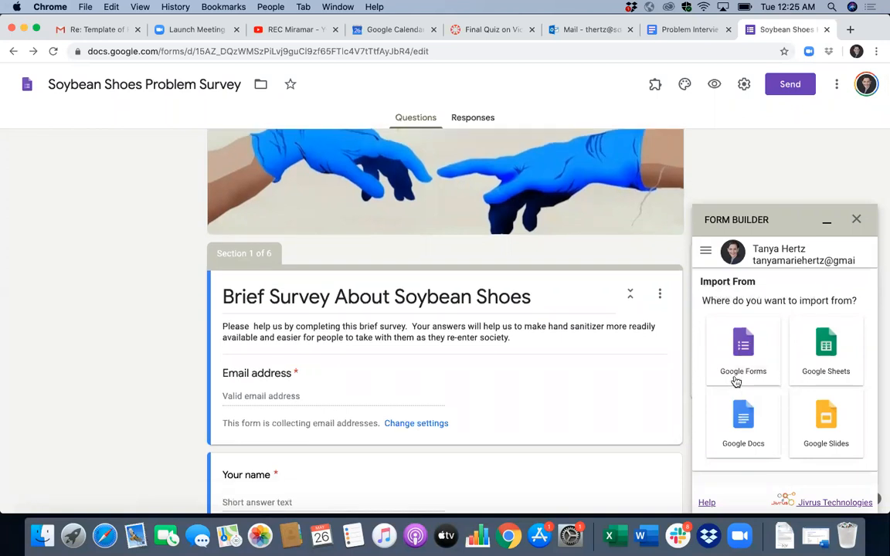
Step: Load the hand sanitizer Problem Interview Template from Google Docs into Form Builder as the import source
{"action": "left_click", "coordinate": [748, 418]}
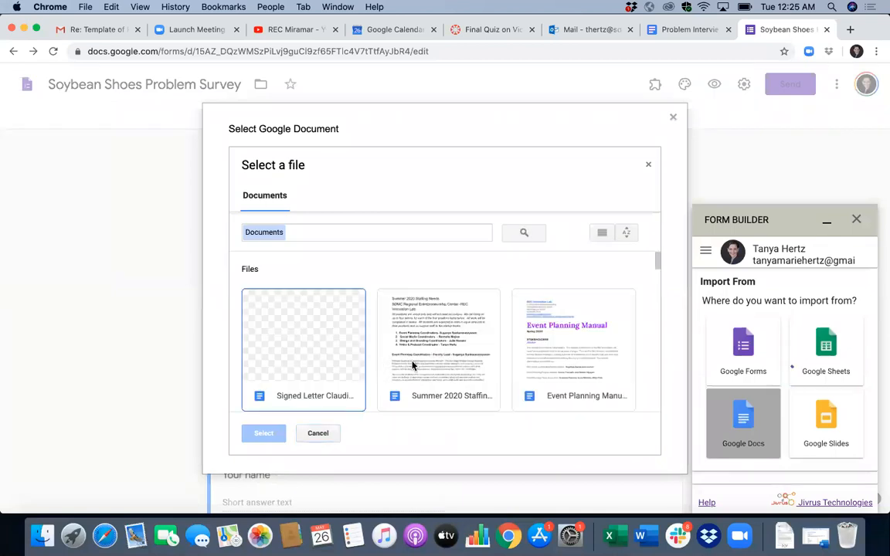
{"action": "scroll", "coordinate": [508, 358], "scroll_direction": "down", "scroll_amount": 5}
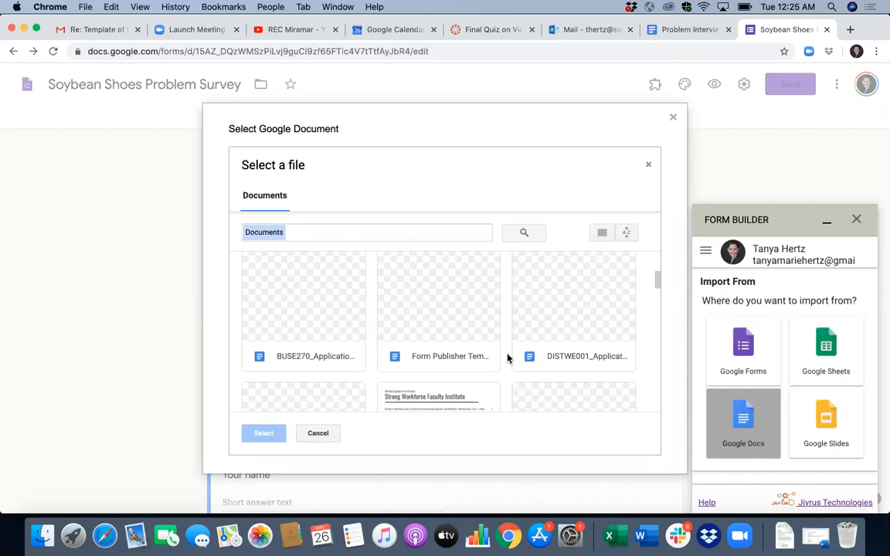
{"action": "scroll", "coordinate": [507, 358], "scroll_direction": "down", "scroll_amount": 5}
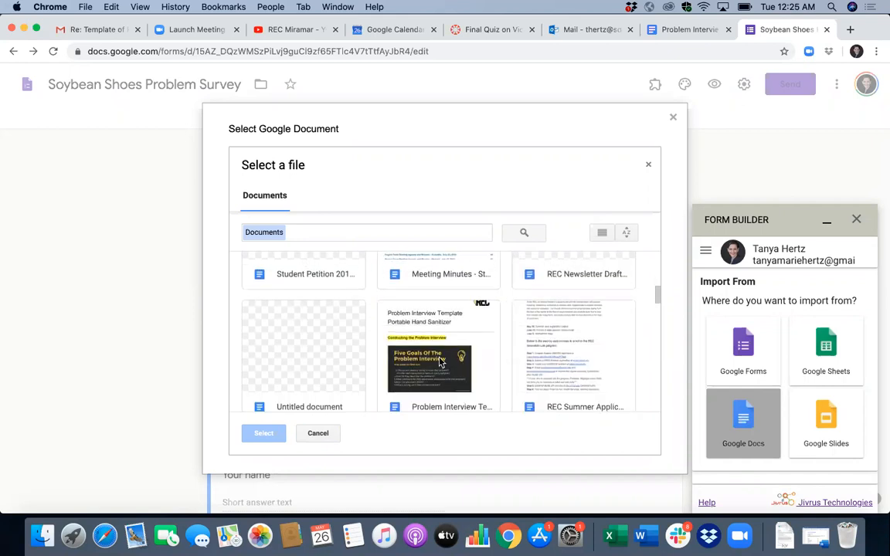
{"action": "double_click", "coordinate": [440, 363]}
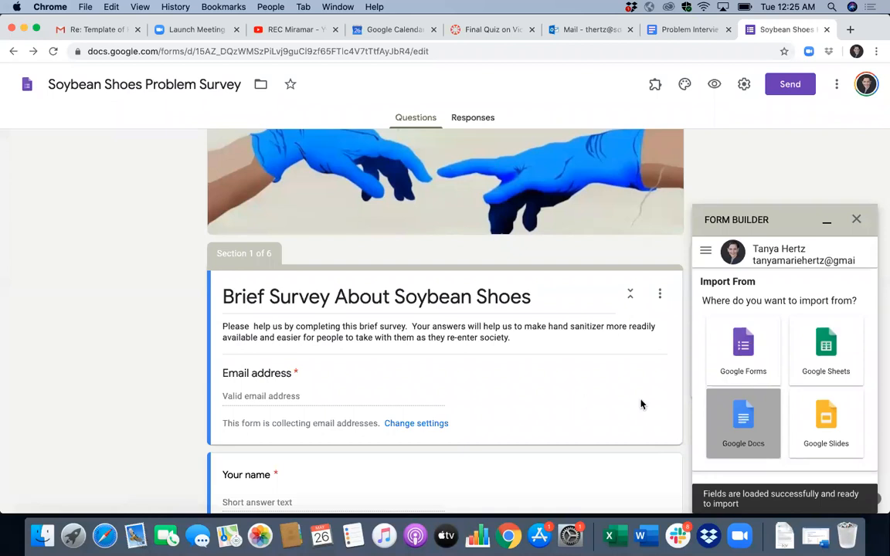
{"action": "scroll", "coordinate": [799, 445], "scroll_direction": "down", "scroll_amount": 2}
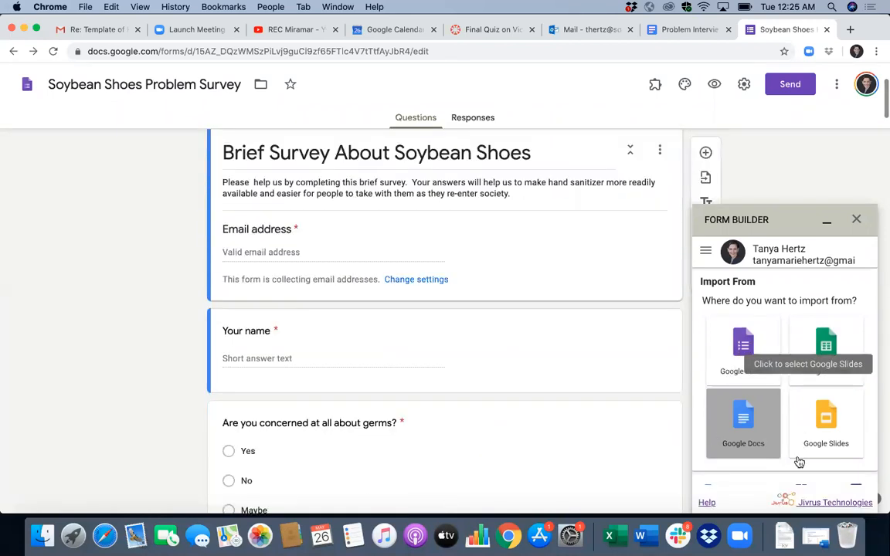
{"action": "left_click", "coordinate": [799, 447]}
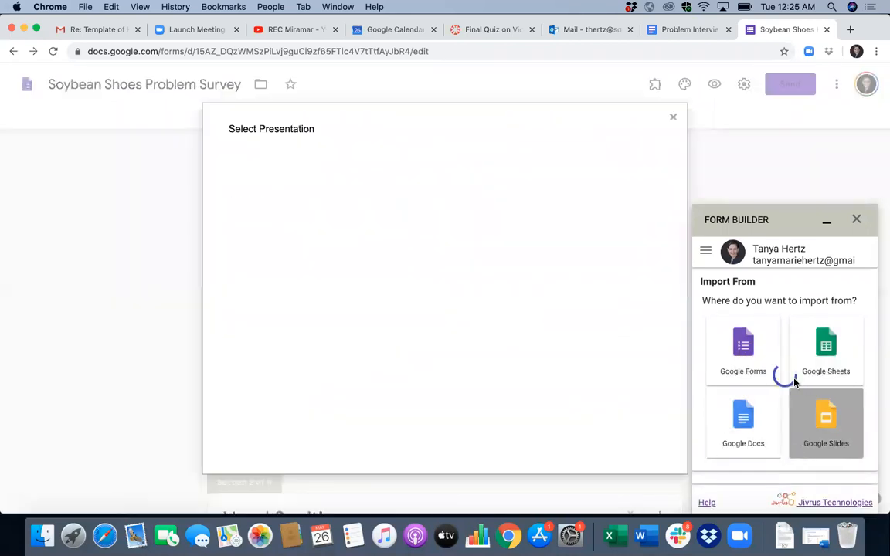
{"action": "left_click", "coordinate": [671, 115]}
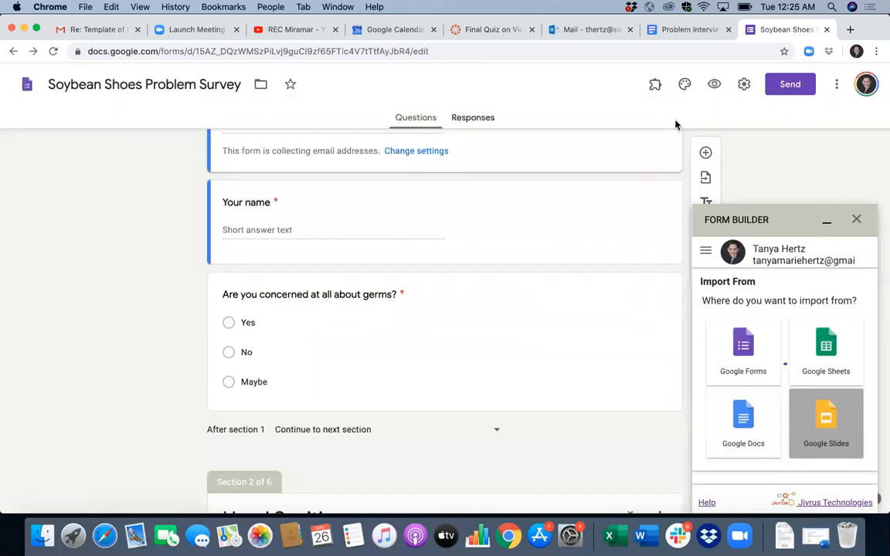
{"action": "scroll", "coordinate": [754, 338], "scroll_direction": "down", "scroll_amount": 1}
{"action": "scroll", "coordinate": [753, 338], "scroll_direction": "up", "scroll_amount": 1}
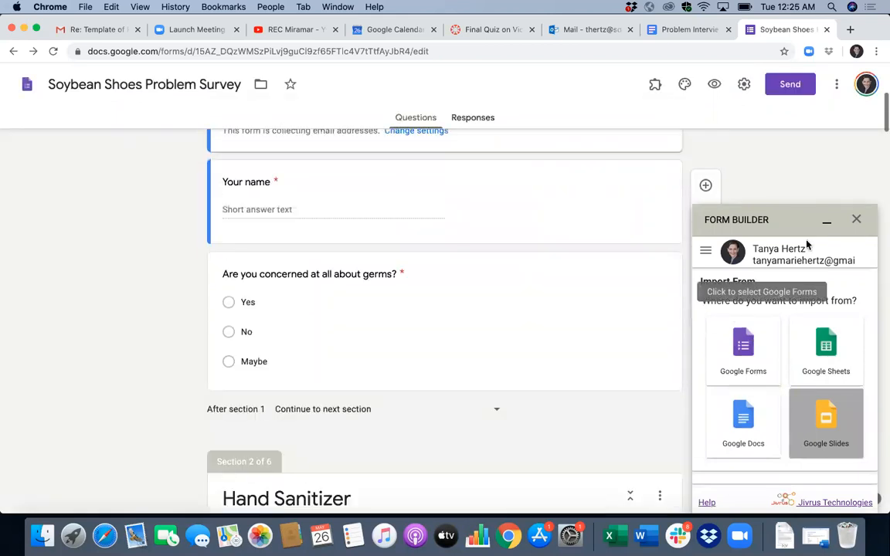
{"action": "scroll", "coordinate": [807, 309], "scroll_direction": "up", "scroll_amount": 1}
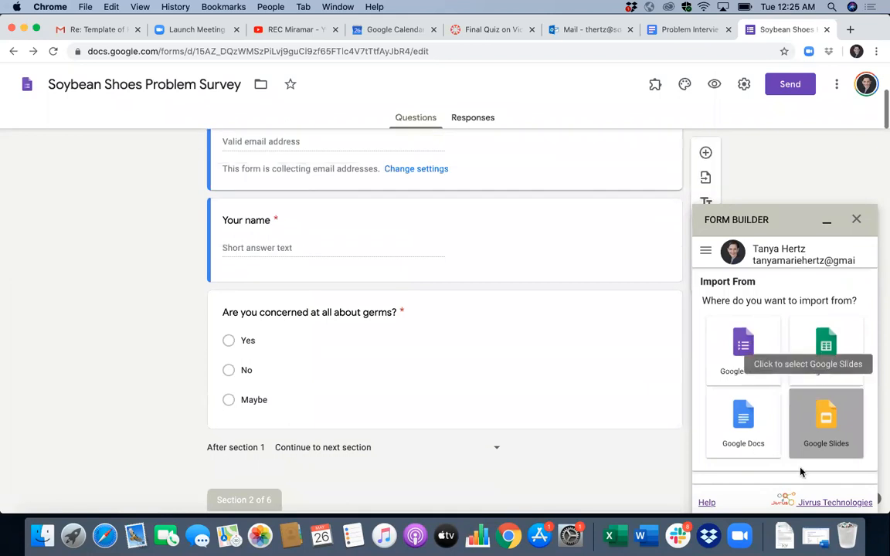
Step: Search the Google Docs files for "problem" and load the hand sanitizer Problem Interview Template as Form Builder's import source
{"action": "left_click", "coordinate": [755, 423]}
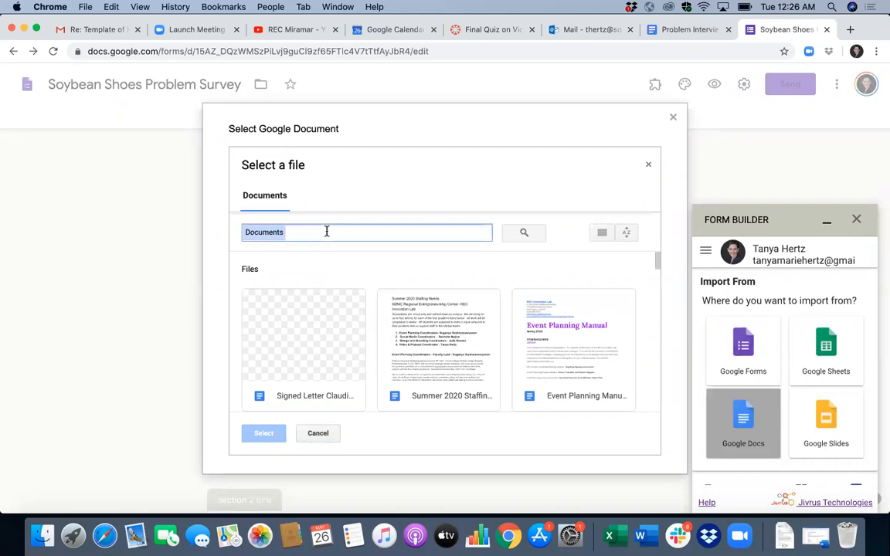
{"action": "type", "text": "problem"}
{"action": "key", "text": "Return"}
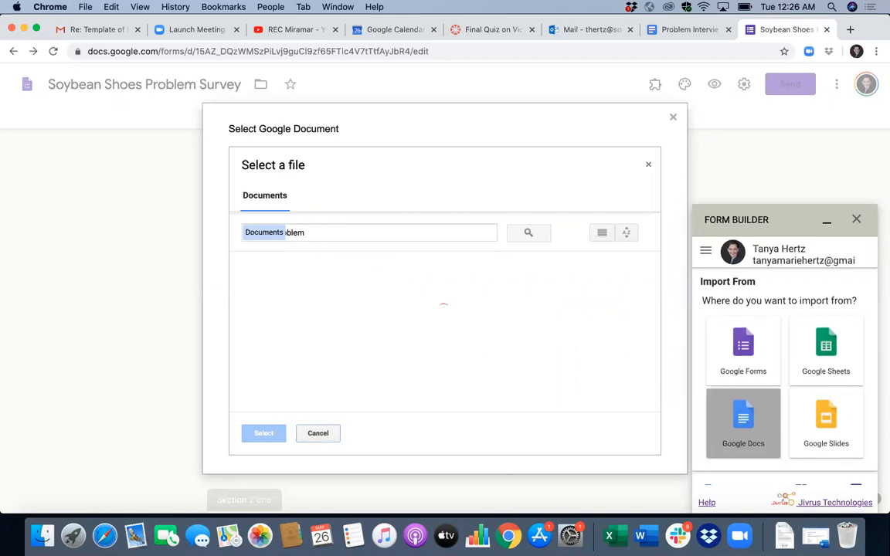
{"action": "left_click", "coordinate": [256, 282]}
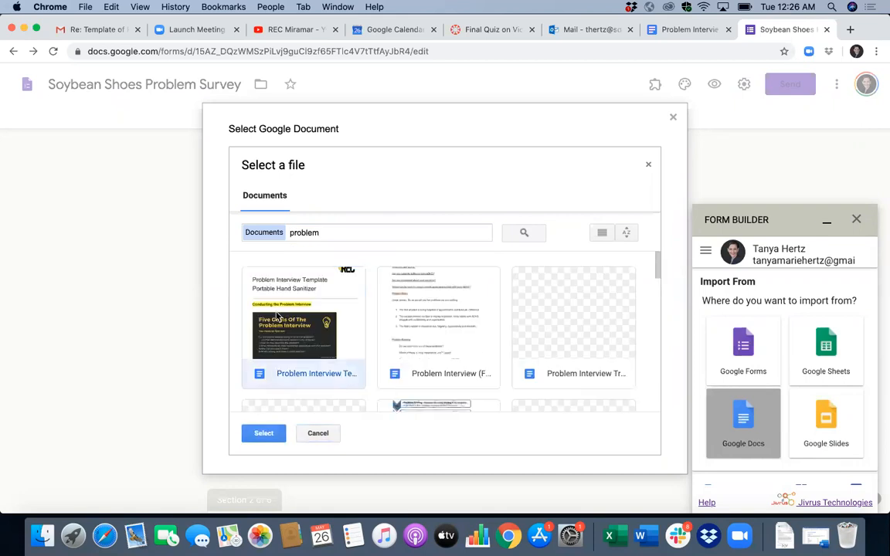
{"action": "left_click", "coordinate": [264, 432]}
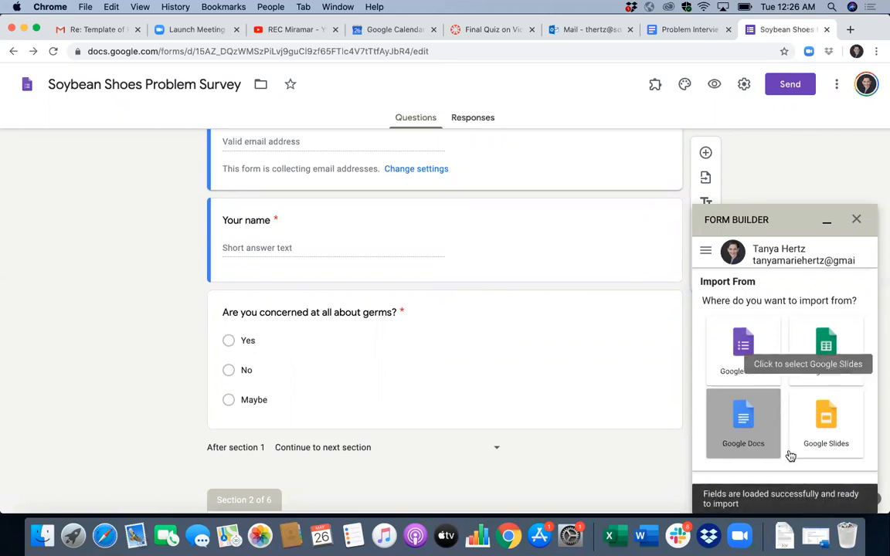
Step: Look through the document items that Form Builder lists as ready to import
{"action": "scroll", "coordinate": [790, 456], "scroll_direction": "down", "scroll_amount": 5}
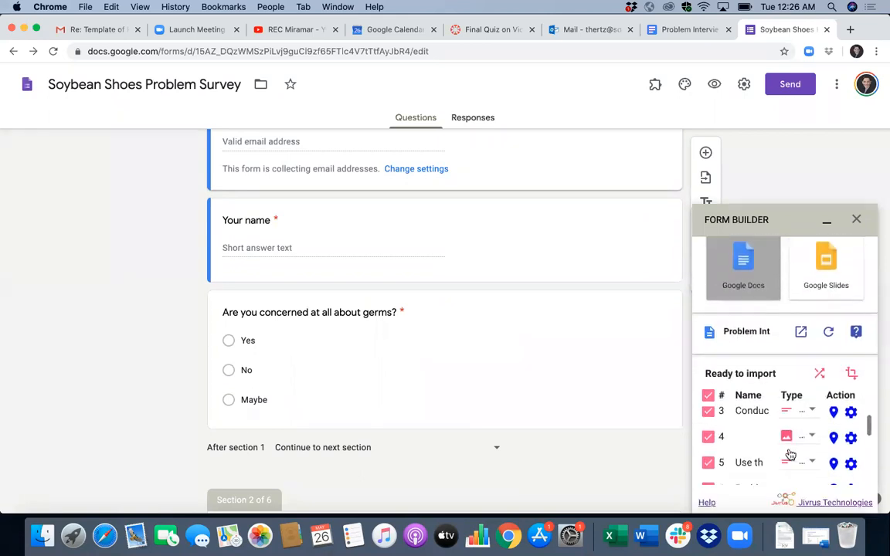
{"action": "scroll", "coordinate": [793, 357], "scroll_direction": "down", "scroll_amount": 6}
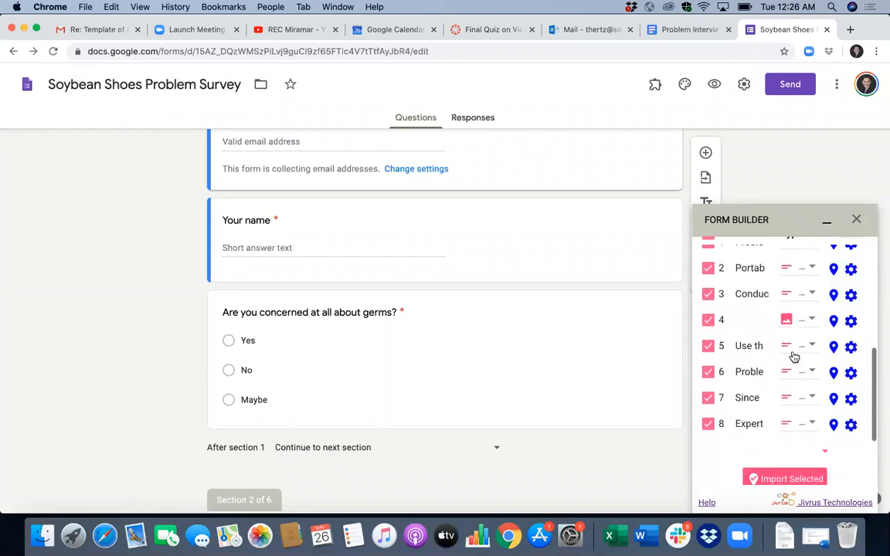
{"action": "scroll", "coordinate": [792, 357], "scroll_direction": "down", "scroll_amount": 2}
{"action": "scroll", "coordinate": [795, 352], "scroll_direction": "up", "scroll_amount": 4}
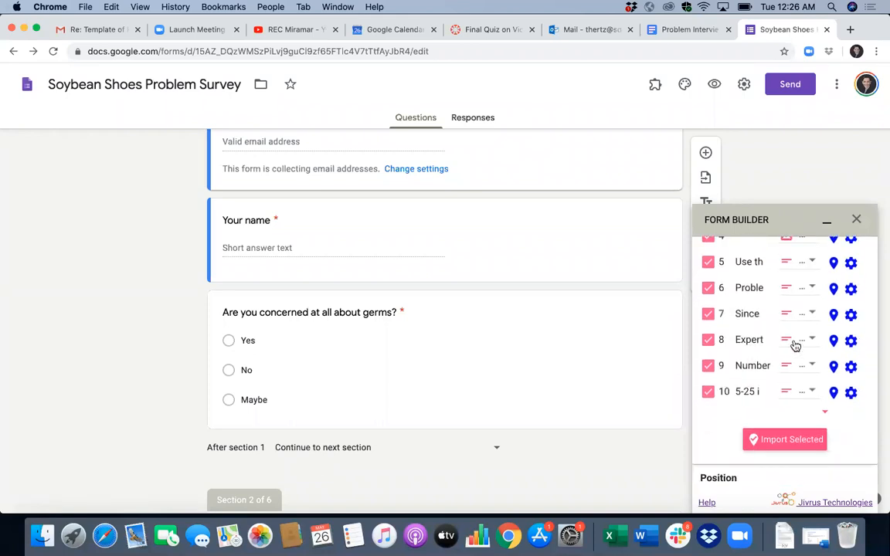
{"action": "scroll", "coordinate": [796, 345], "scroll_direction": "up", "scroll_amount": 4}
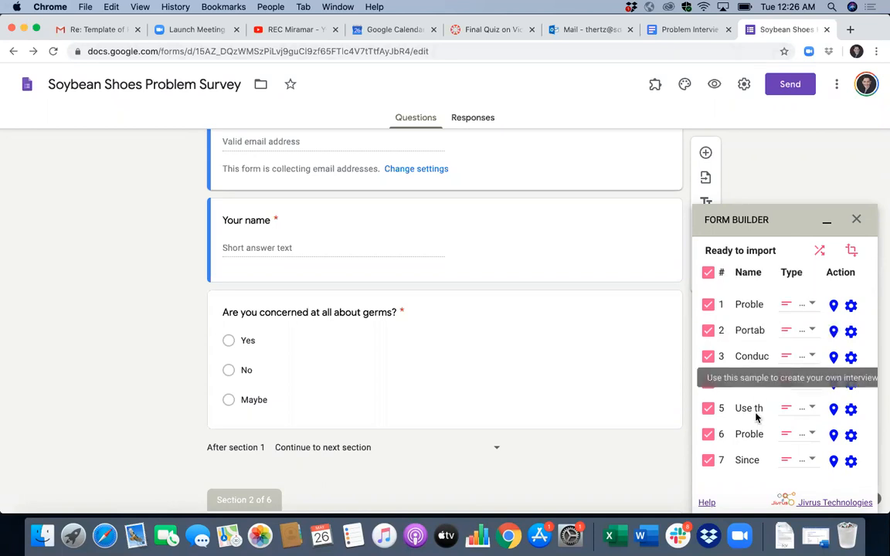
Step: Review the Problem Interview Template Hand Sanitizer document from its title down to the survey's demographic questions
{"action": "left_click", "coordinate": [678, 31]}
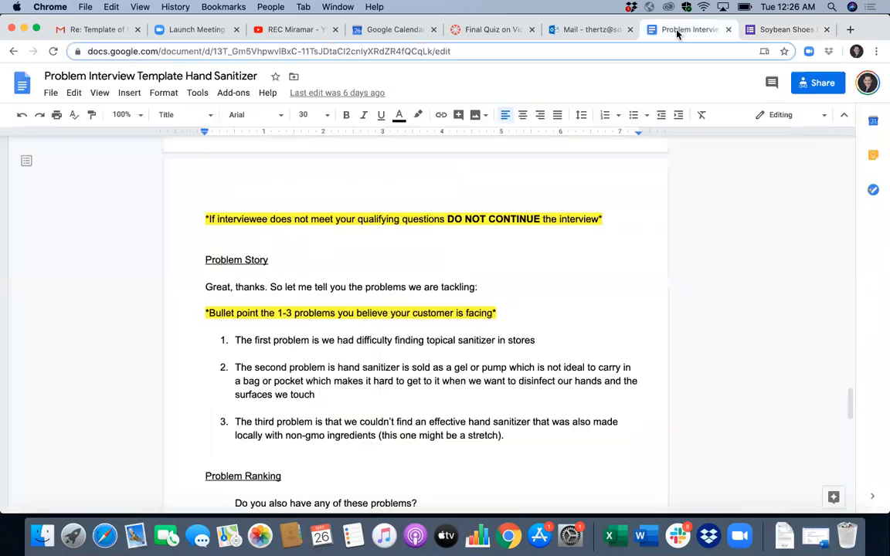
{"action": "scroll", "coordinate": [466, 222], "scroll_direction": "up", "scroll_amount": 20}
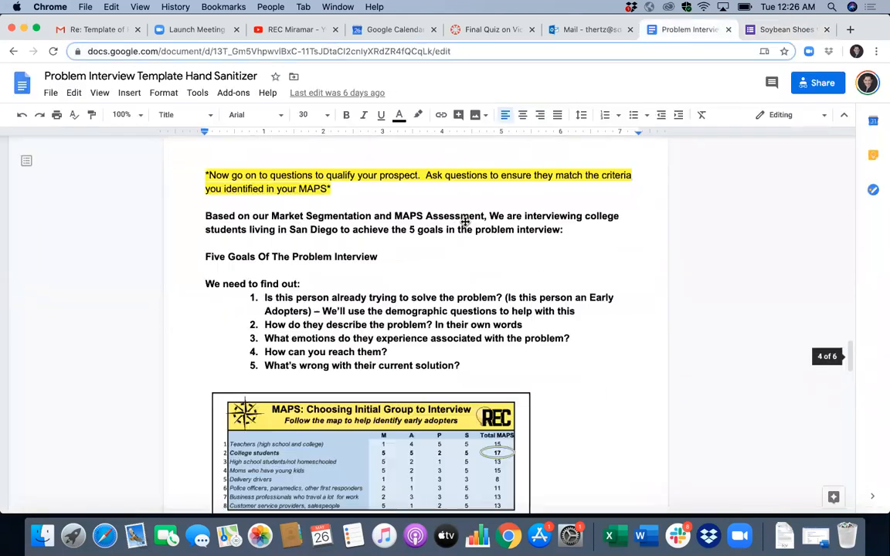
{"action": "scroll", "coordinate": [465, 221], "scroll_direction": "up", "scroll_amount": 5}
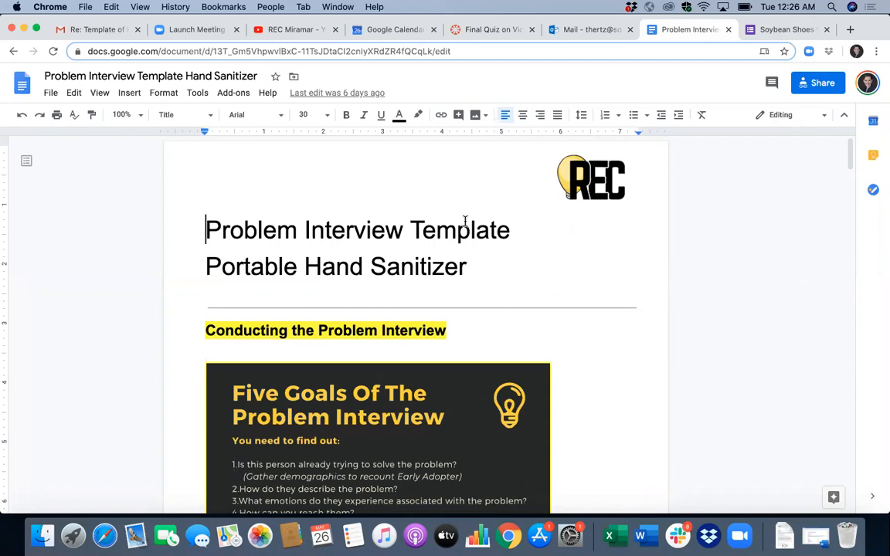
{"action": "scroll", "coordinate": [465, 222], "scroll_direction": "down", "scroll_amount": 5}
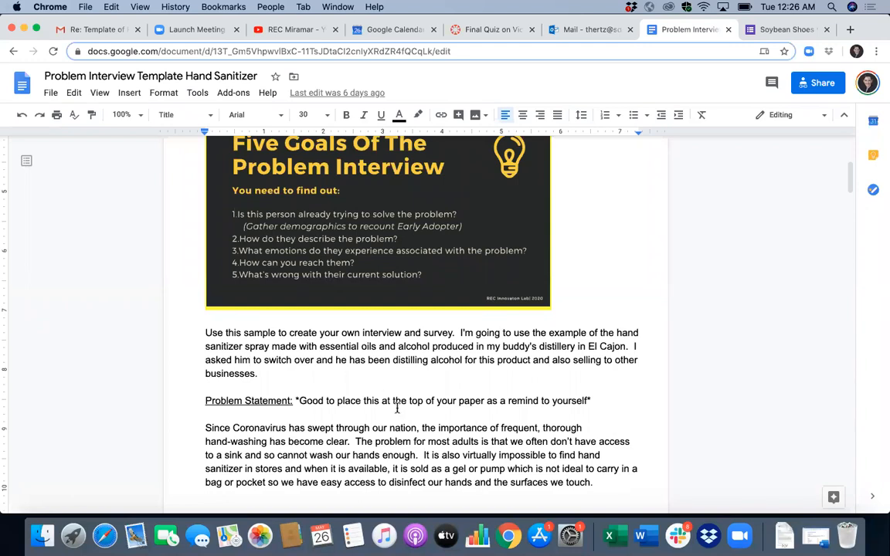
{"action": "scroll", "coordinate": [397, 409], "scroll_direction": "down", "scroll_amount": 12}
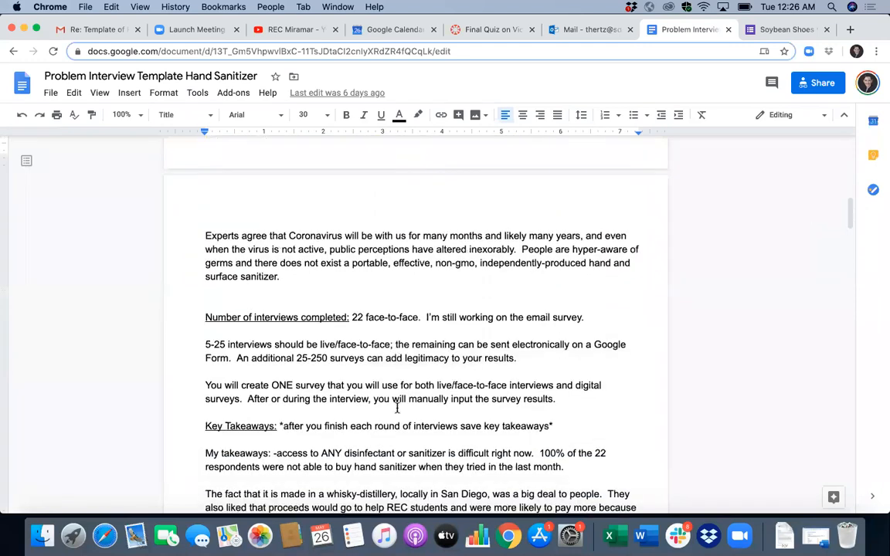
{"action": "scroll", "coordinate": [397, 417], "scroll_direction": "down", "scroll_amount": 2}
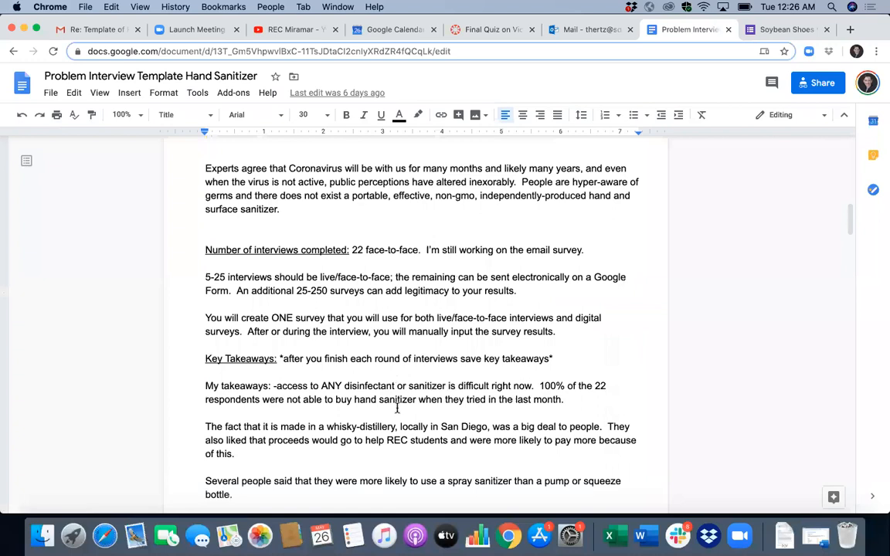
{"action": "scroll", "coordinate": [464, 402], "scroll_direction": "up", "scroll_amount": 3}
{"action": "left_click_drag", "start_coordinate": [292, 351], "coordinate": [245, 140]}
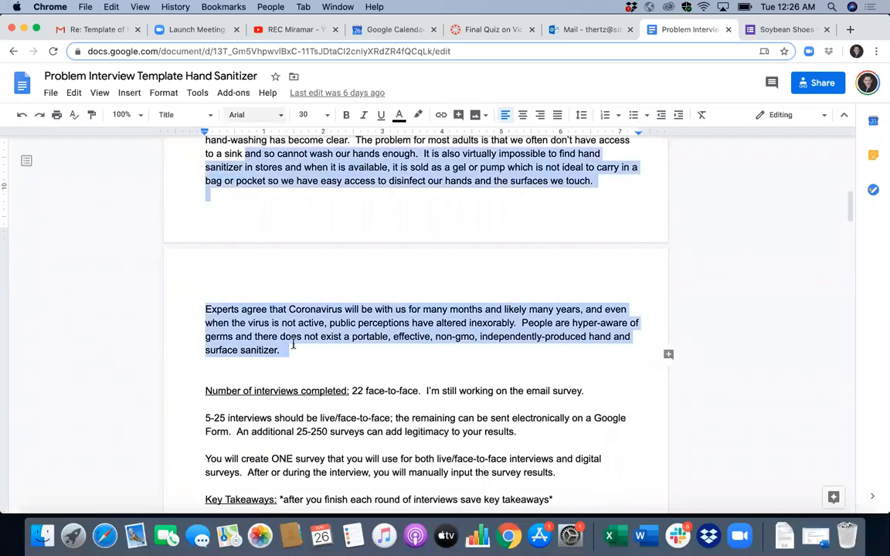
{"action": "left_click", "coordinate": [293, 387]}
{"action": "scroll", "coordinate": [294, 387], "scroll_direction": "down", "scroll_amount": 15}
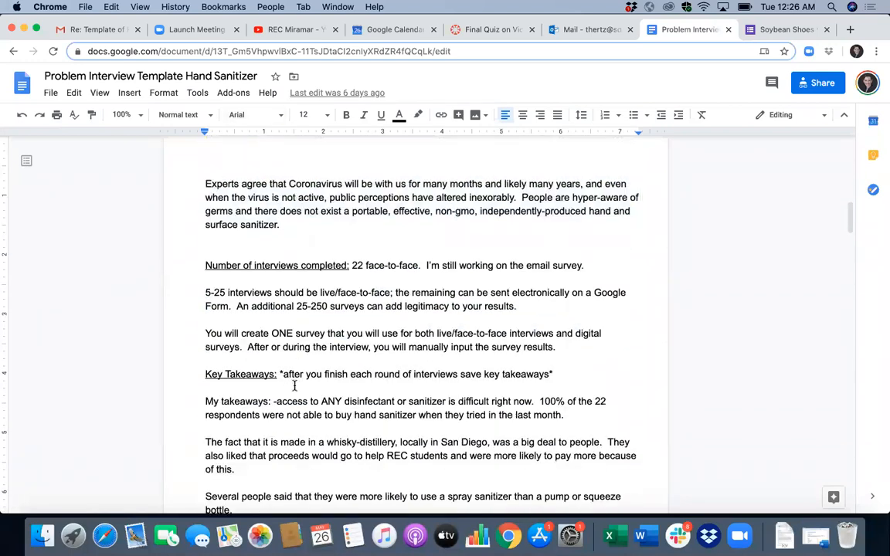
{"action": "scroll", "coordinate": [336, 351], "scroll_direction": "down", "scroll_amount": 7}
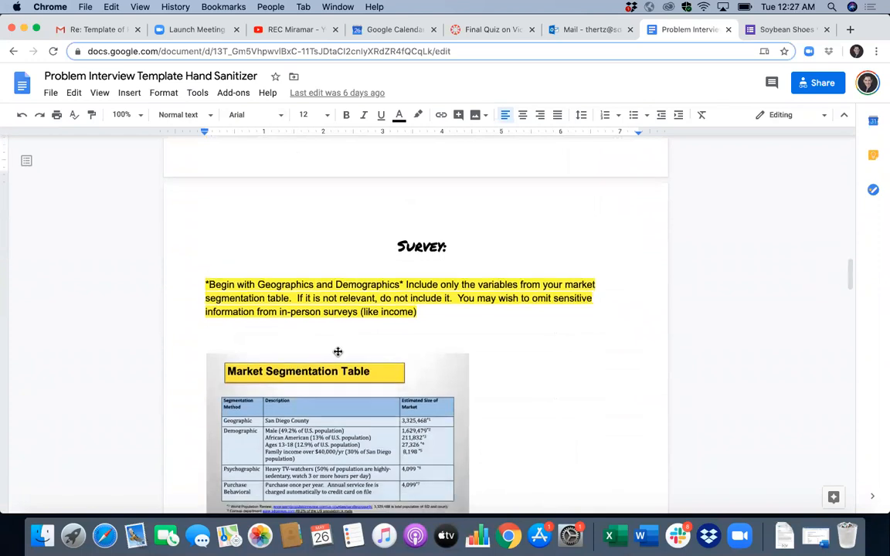
{"action": "scroll", "coordinate": [336, 351], "scroll_direction": "down", "scroll_amount": 1}
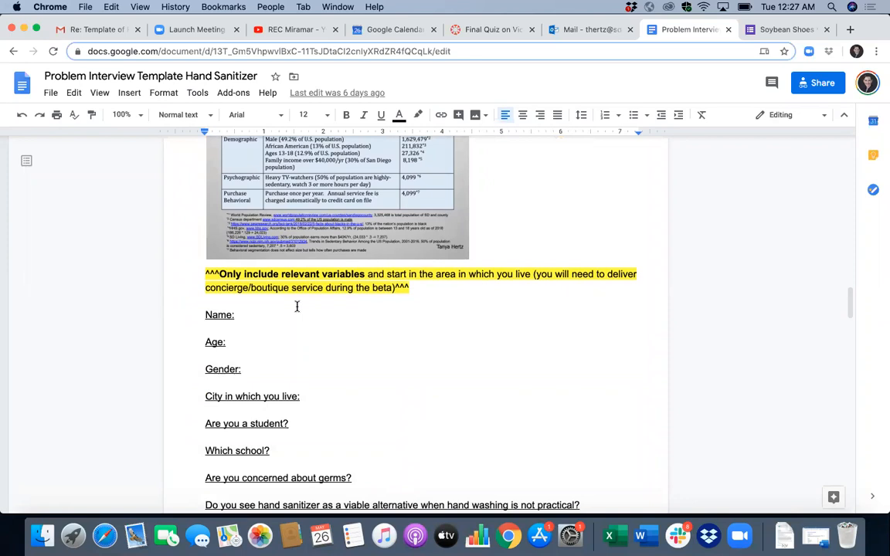
Step: Return to the Soybean Shoes form and deselect all of the document items in Form Builder's import list
{"action": "left_click", "coordinate": [746, 30]}
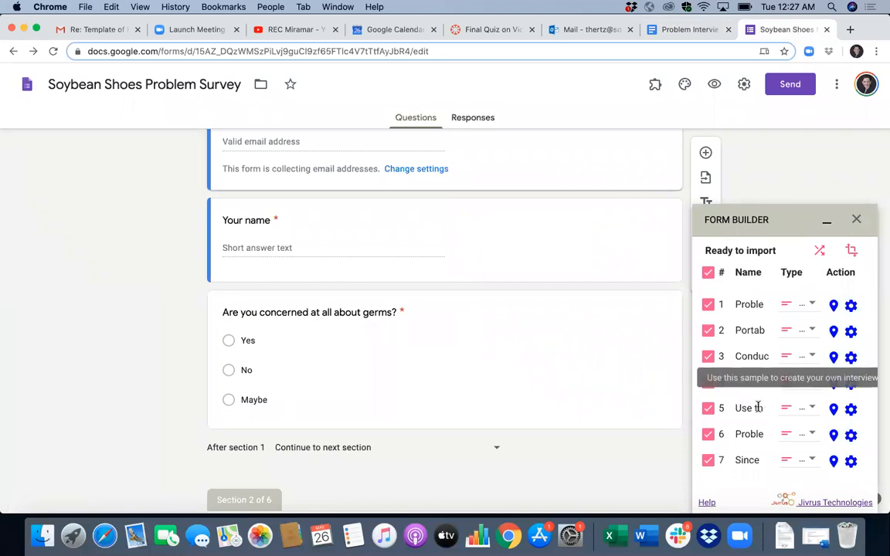
{"action": "left_click", "coordinate": [708, 273]}
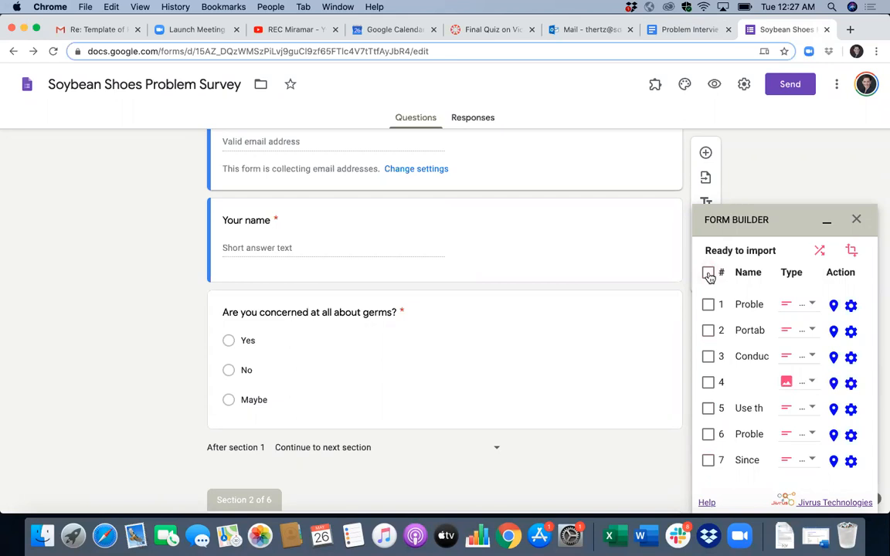
{"action": "scroll", "coordinate": [785, 441], "scroll_direction": "down", "scroll_amount": 4}
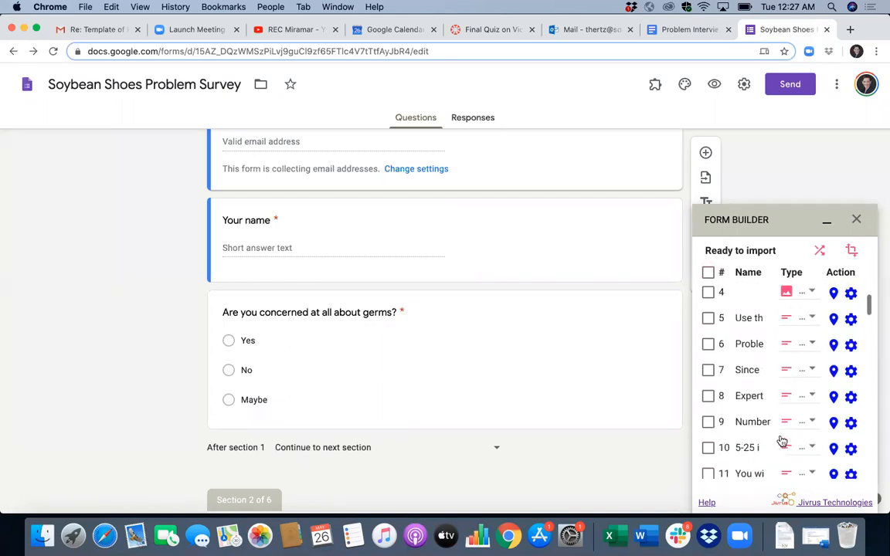
{"action": "scroll", "coordinate": [782, 441], "scroll_direction": "down", "scroll_amount": 5}
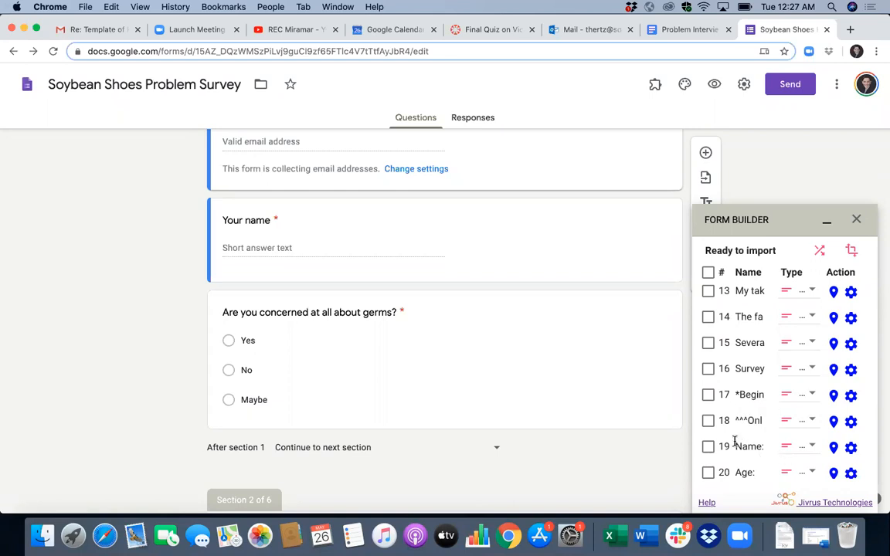
{"action": "left_click", "coordinate": [851, 448]}
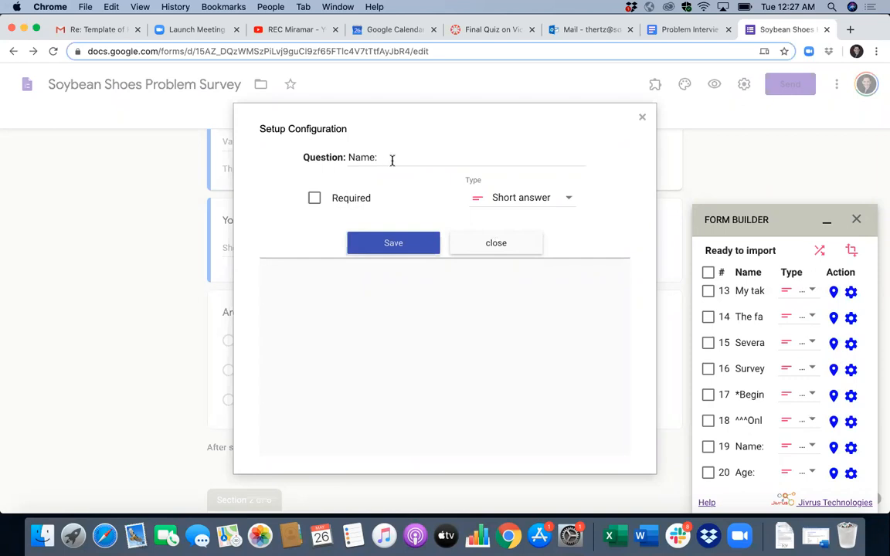
{"action": "left_click", "coordinate": [543, 201]}
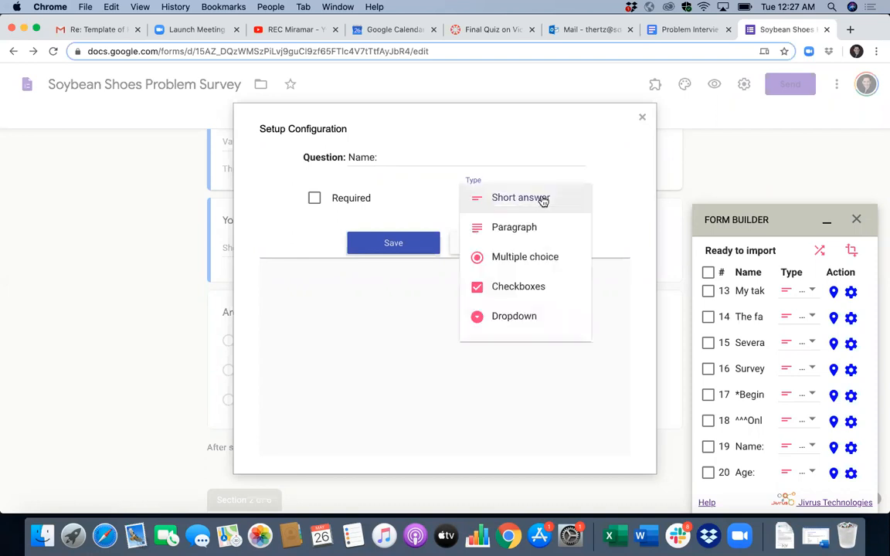
{"action": "left_click", "coordinate": [541, 255]}
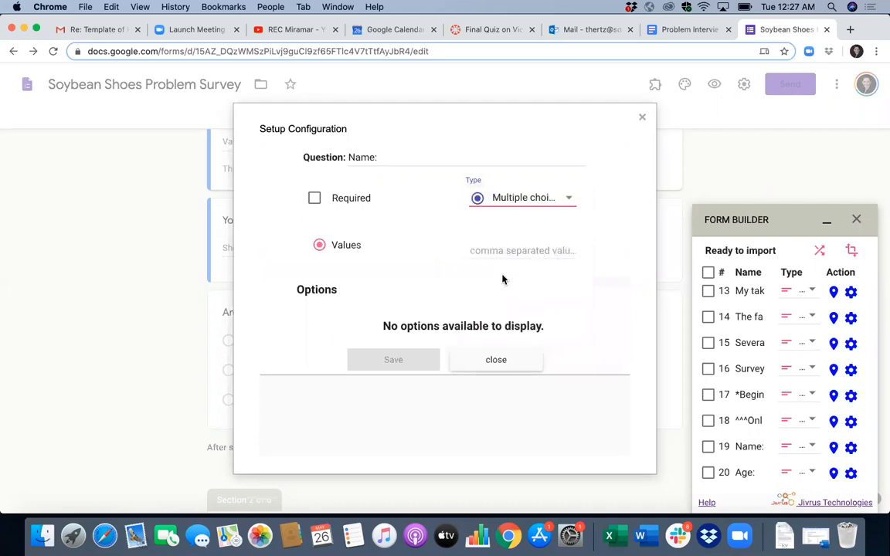
{"action": "left_click", "coordinate": [563, 199]}
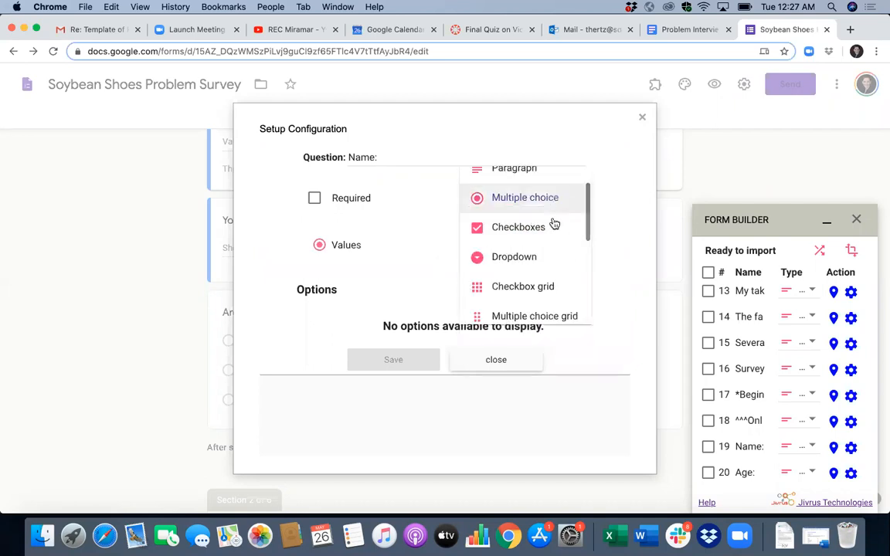
{"action": "left_click", "coordinate": [642, 127]}
Step: Try to configure the Age question as multiple choice with the options under 18, 19-25, 26-30 and over 30
{"action": "scroll", "coordinate": [796, 448], "scroll_direction": "down", "scroll_amount": 2}
{"action": "scroll", "coordinate": [797, 448], "scroll_direction": "down", "scroll_amount": 1}
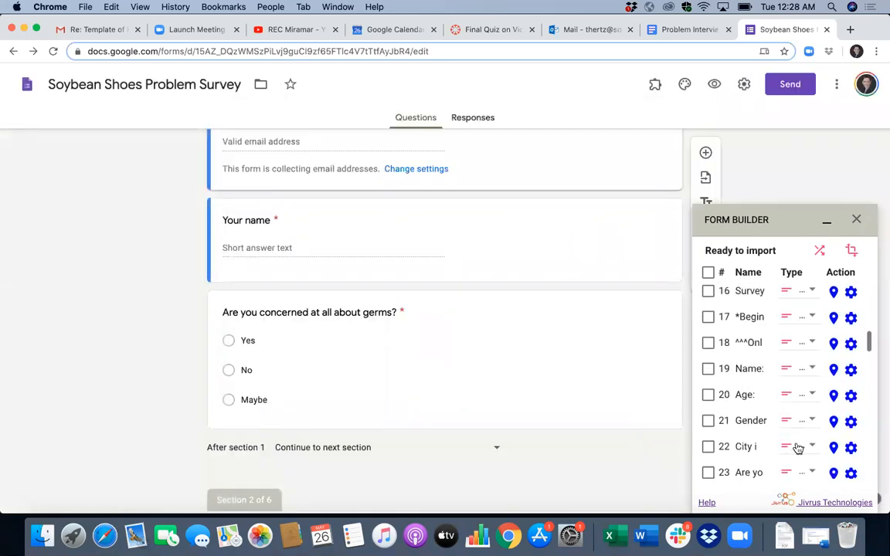
{"action": "left_click", "coordinate": [852, 400]}
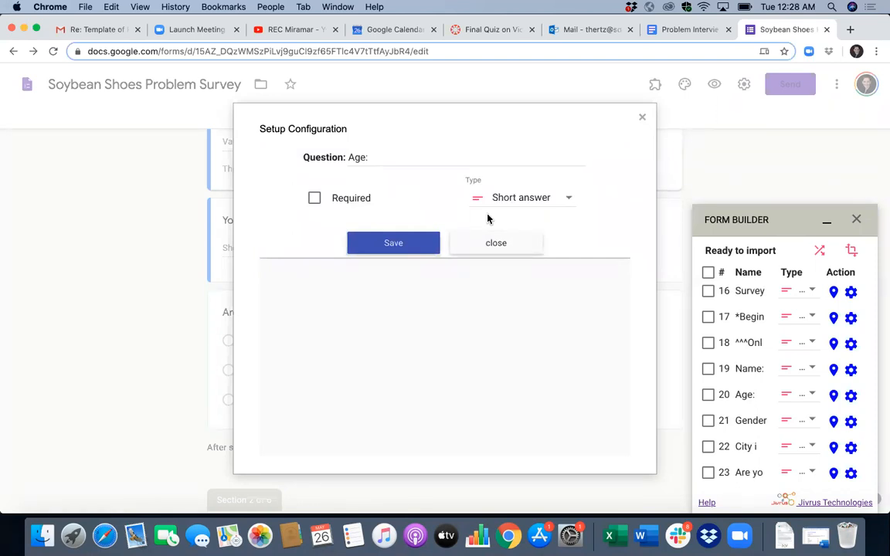
{"action": "left_click", "coordinate": [552, 202]}
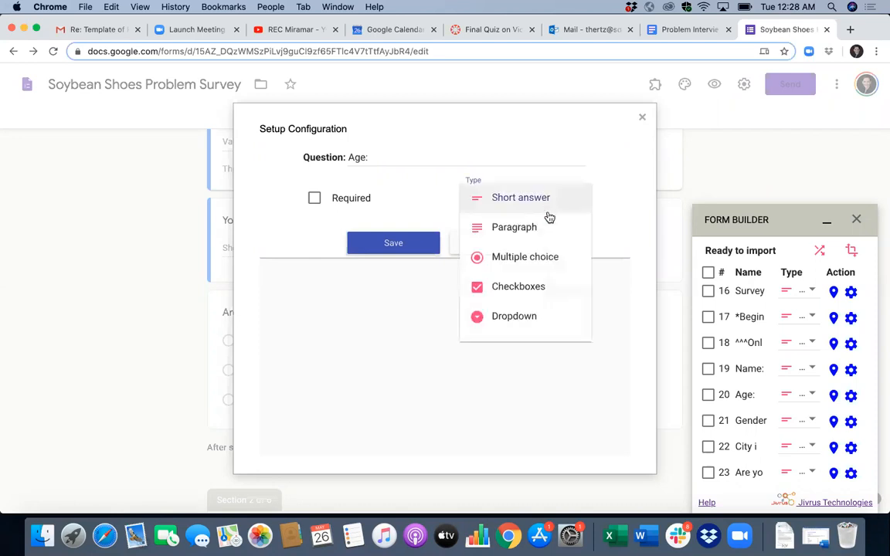
{"action": "left_click", "coordinate": [553, 257]}
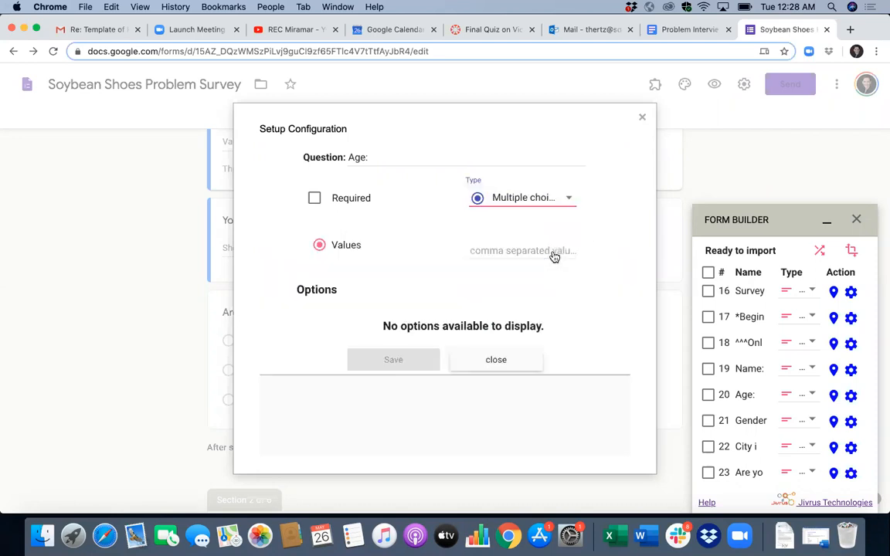
{"action": "left_click", "coordinate": [492, 244]}
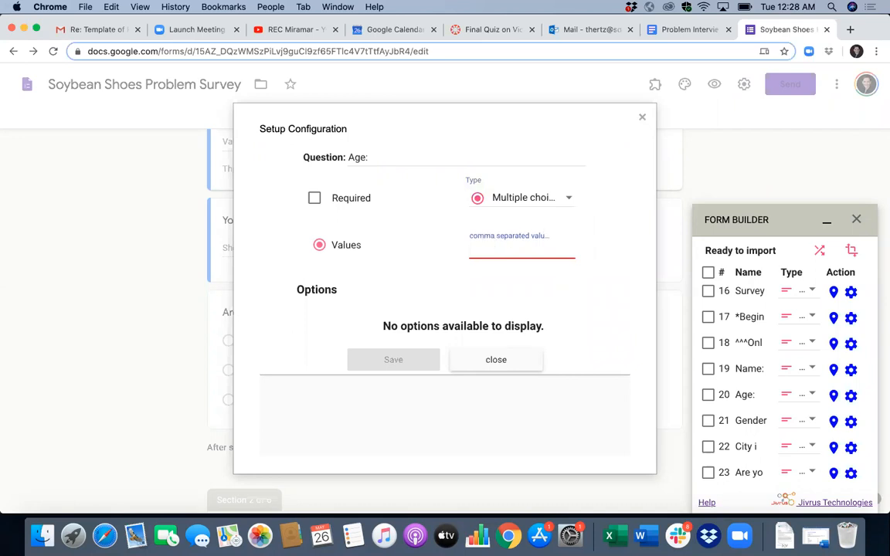
{"action": "type", "text": "under"}
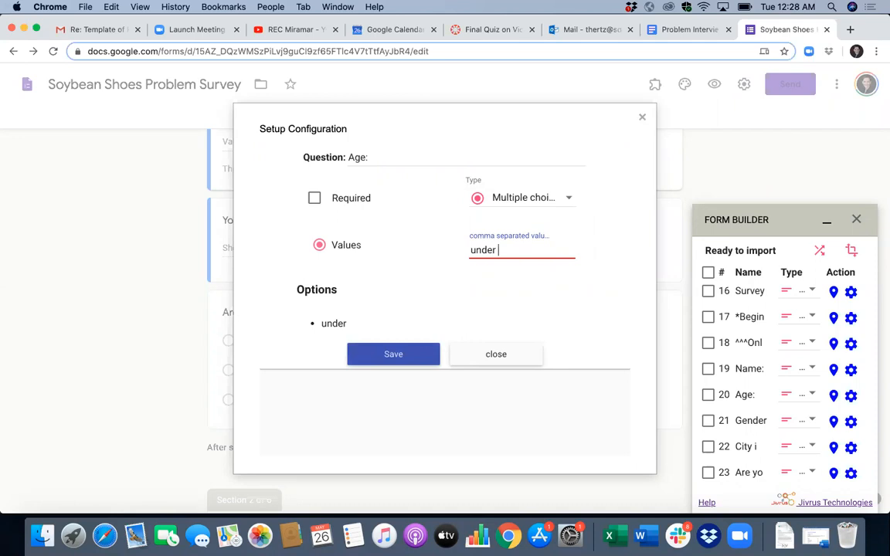
{"action": "type", "text": " 18, 19-25"}
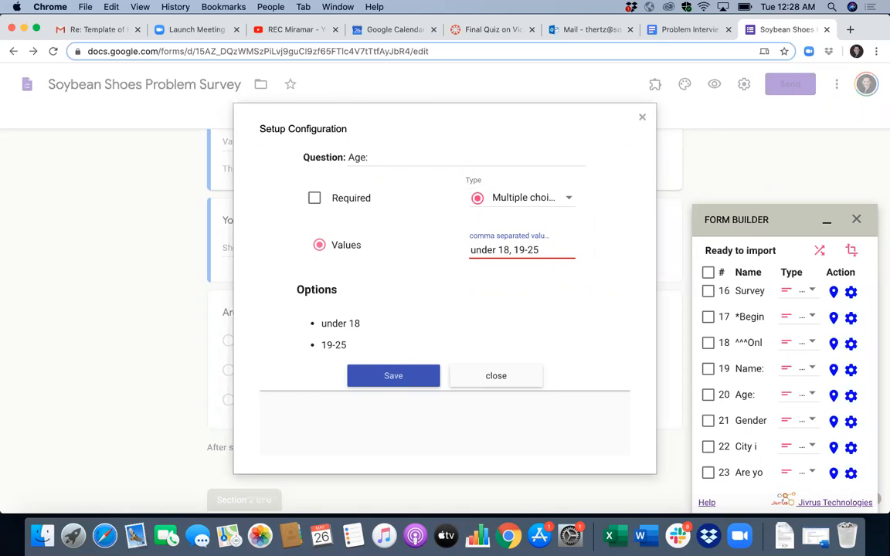
{"action": "type", "text": ", 26-"}
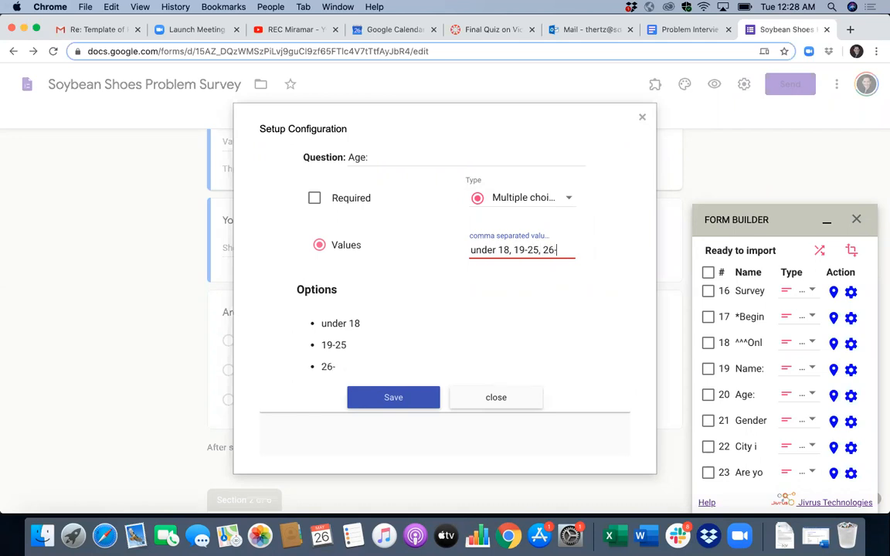
{"action": "type", "text": "30,"}
{"action": "type", "text": "ov"}
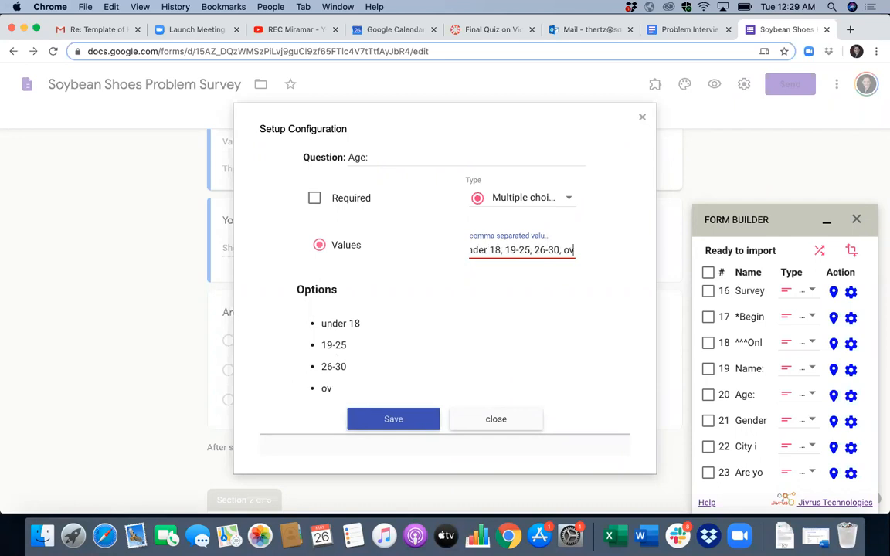
{"action": "type", "text": "er30"}
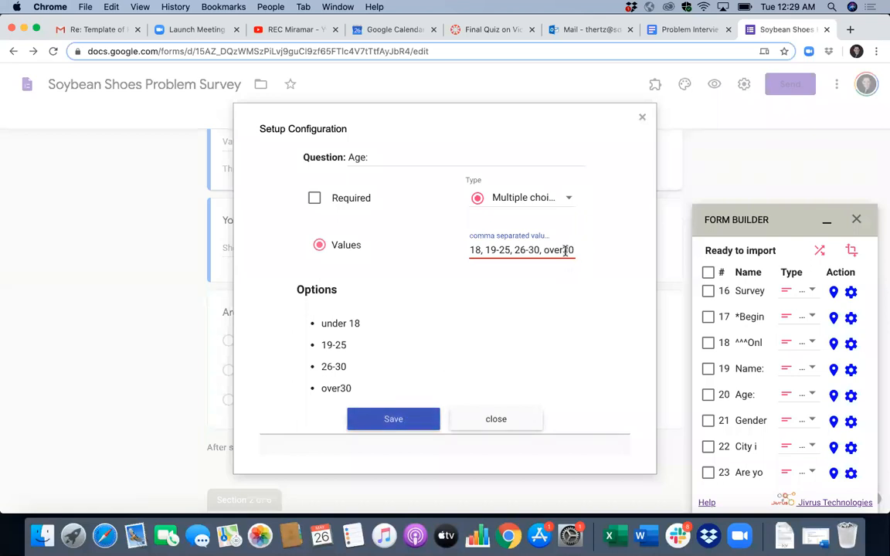
{"action": "left_click", "coordinate": [564, 250]}
Step: Select the Name, Age, Gender and "Would you use topical sanitizer" questions for import, closing the open question configuration
{"action": "left_click", "coordinate": [709, 370]}
{"action": "left_click", "coordinate": [709, 395]}
{"action": "left_click", "coordinate": [708, 421]}
{"action": "scroll", "coordinate": [765, 423], "scroll_direction": "down", "scroll_amount": 5}
{"action": "scroll", "coordinate": [766, 421], "scroll_direction": "down", "scroll_amount": 3}
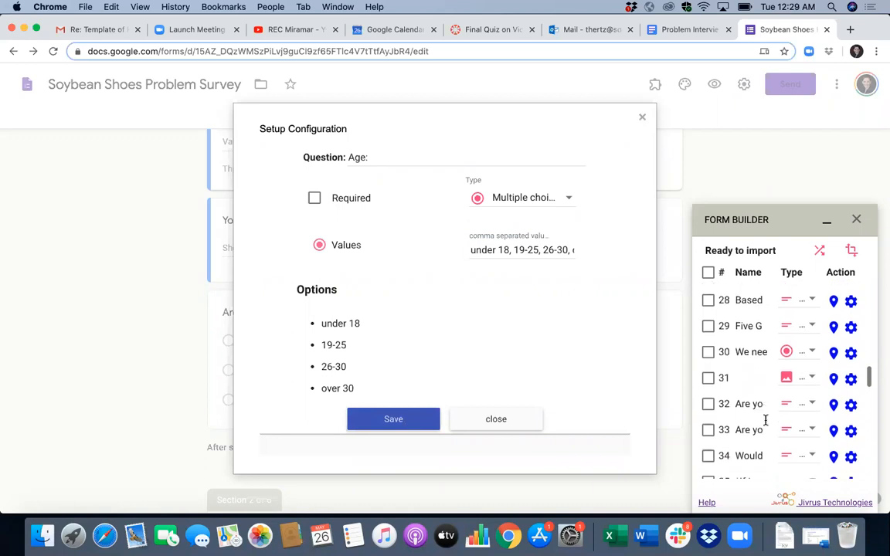
{"action": "left_click", "coordinate": [710, 427]}
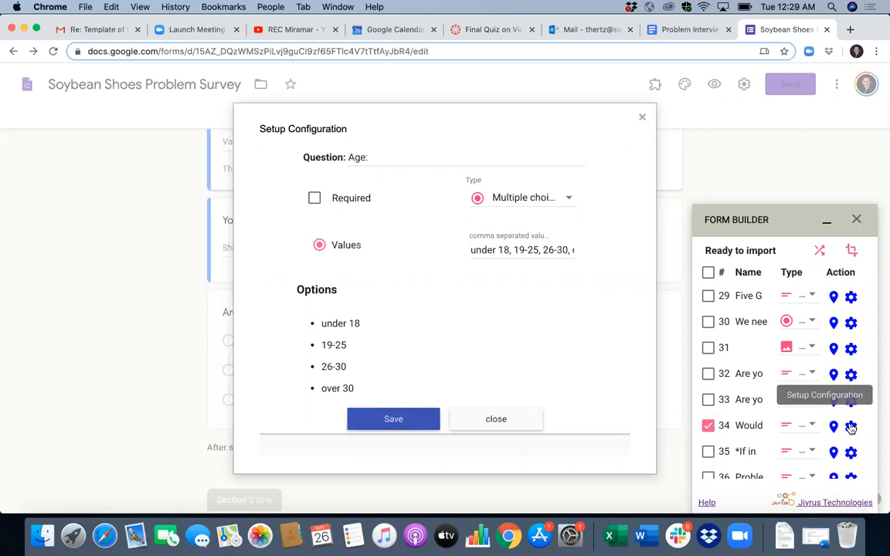
{"action": "left_click", "coordinate": [410, 427]}
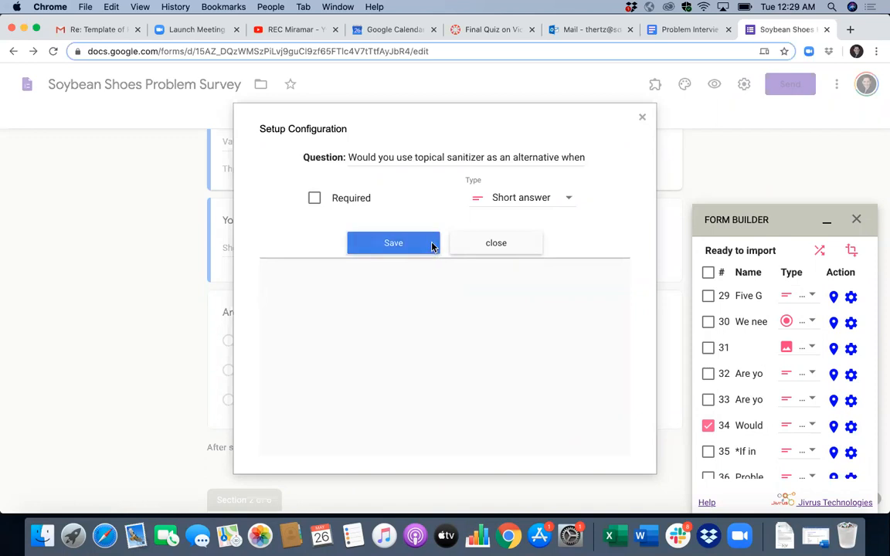
{"action": "left_click", "coordinate": [494, 242]}
Step: Look through the remaining importable items and the position and advanced import settings that follow them
{"action": "scroll", "coordinate": [801, 403], "scroll_direction": "down", "scroll_amount": 6}
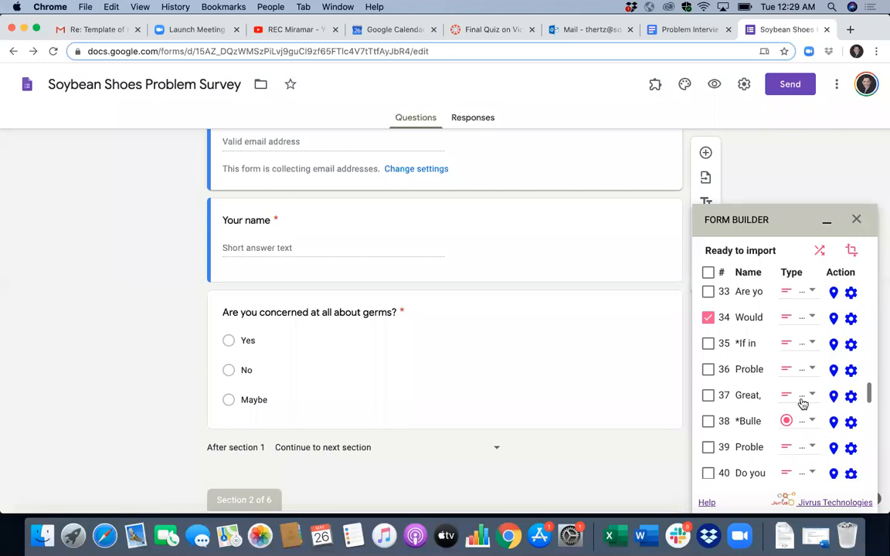
{"action": "scroll", "coordinate": [777, 410], "scroll_direction": "down", "scroll_amount": 15}
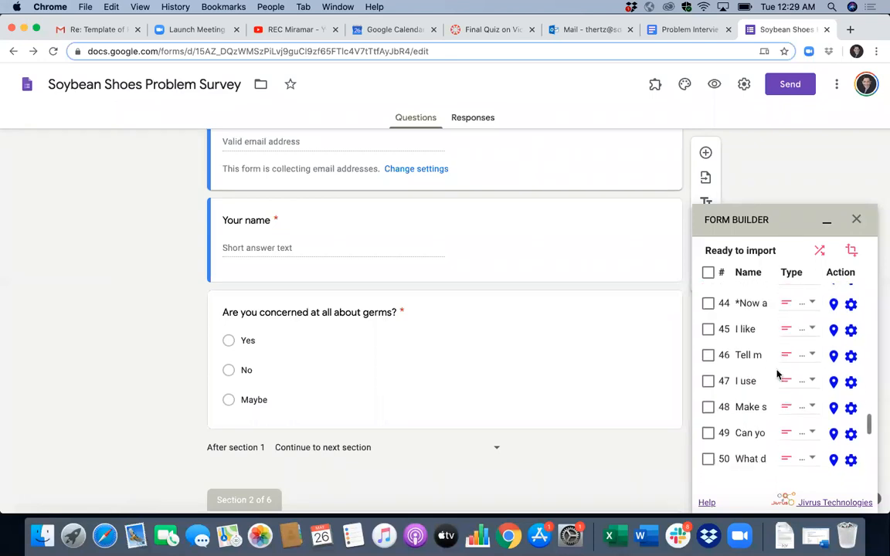
{"action": "scroll", "coordinate": [779, 371], "scroll_direction": "down", "scroll_amount": 5}
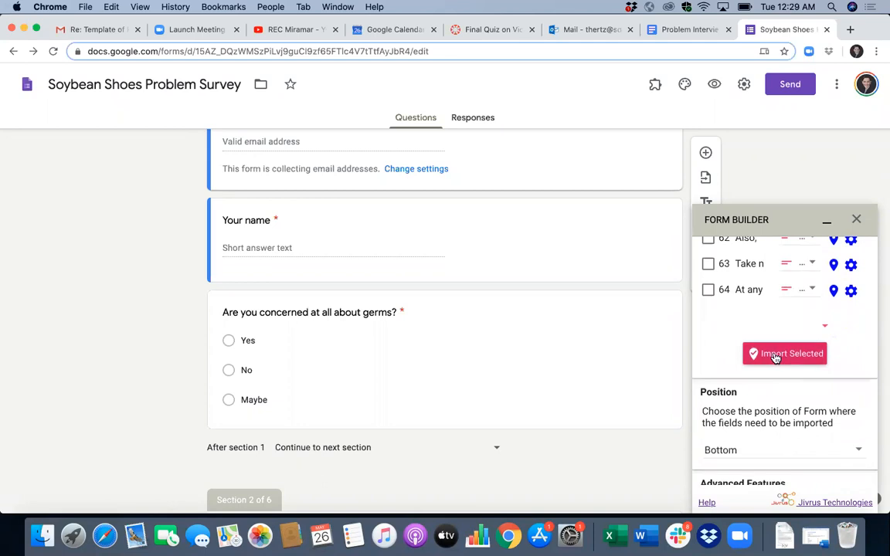
{"action": "scroll", "coordinate": [766, 324], "scroll_direction": "up", "scroll_amount": 1}
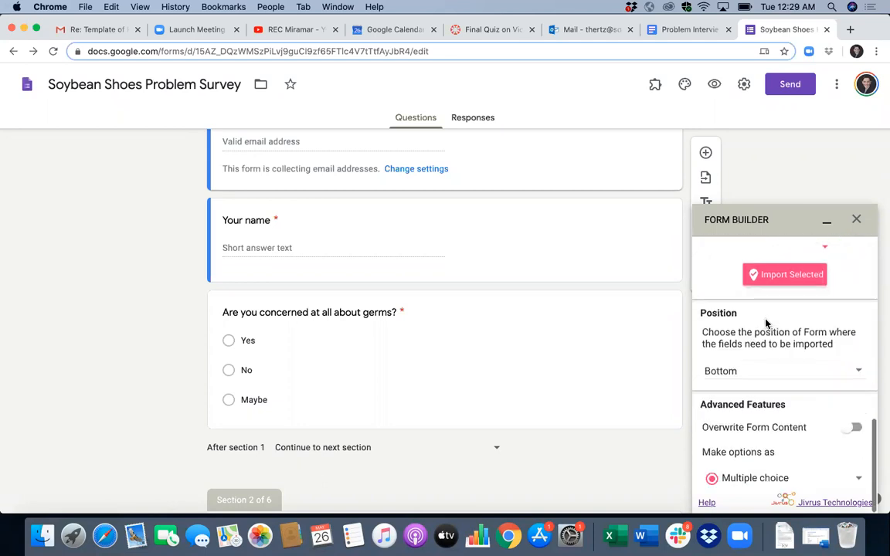
{"action": "scroll", "coordinate": [766, 324], "scroll_direction": "down", "scroll_amount": 1}
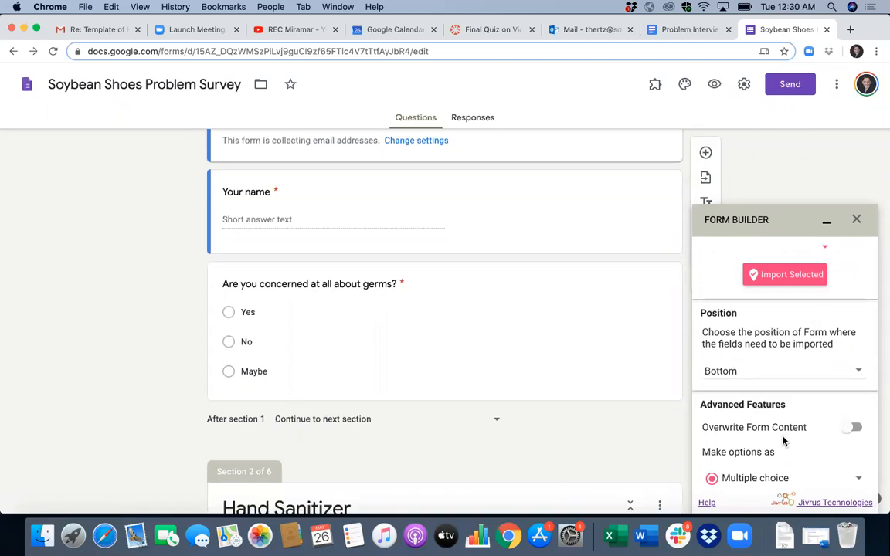
{"action": "scroll", "coordinate": [783, 441], "scroll_direction": "down", "scroll_amount": 2}
{"action": "scroll", "coordinate": [769, 473], "scroll_direction": "down", "scroll_amount": 1}
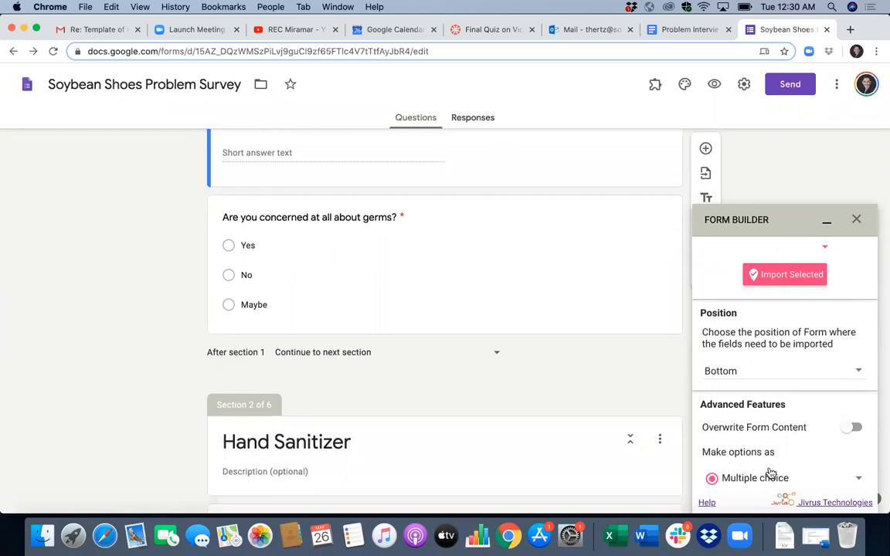
{"action": "scroll", "coordinate": [757, 384], "scroll_direction": "up", "scroll_amount": 1}
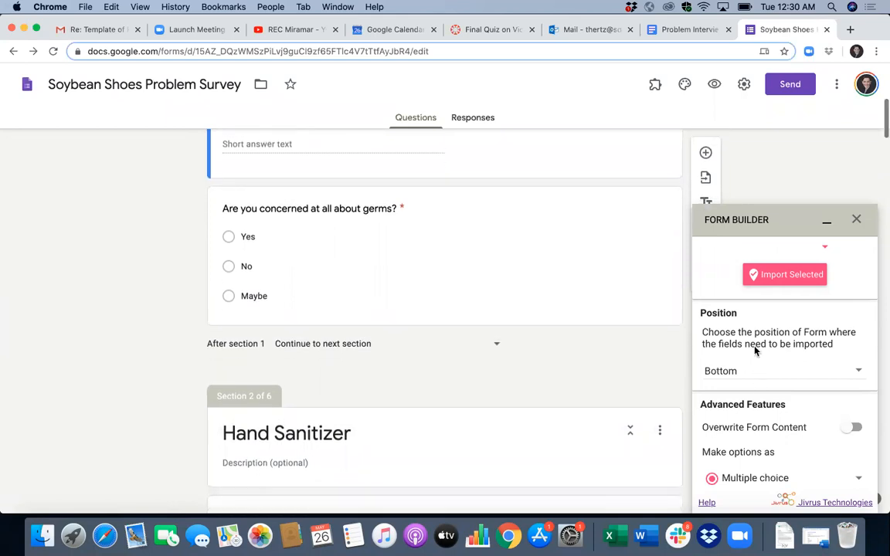
Step: Import the selected questions with the position set to Bottom and check them at the end of the form
{"action": "left_click", "coordinate": [856, 372]}
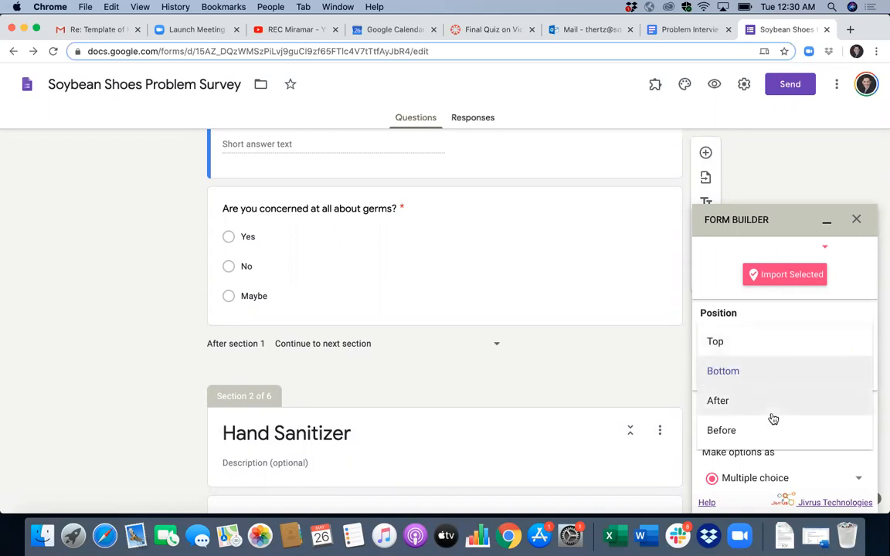
{"action": "left_click", "coordinate": [764, 364]}
{"action": "scroll", "coordinate": [756, 358], "scroll_direction": "up", "scroll_amount": 10}
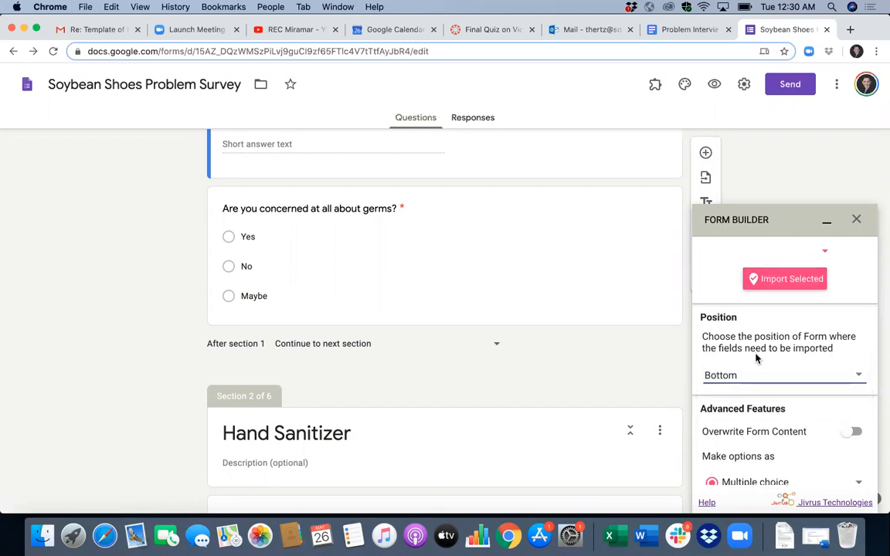
{"action": "scroll", "coordinate": [755, 358], "scroll_direction": "up", "scroll_amount": 8}
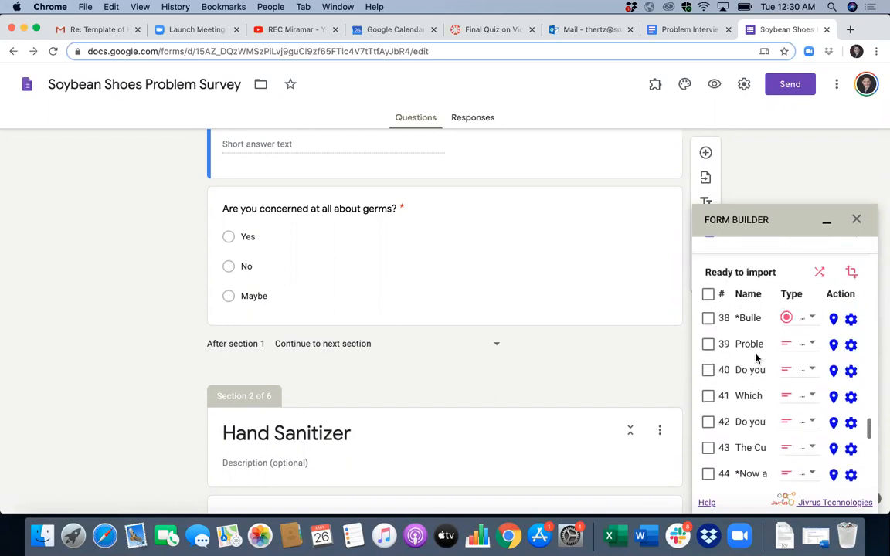
{"action": "scroll", "coordinate": [756, 352], "scroll_direction": "down", "scroll_amount": 15}
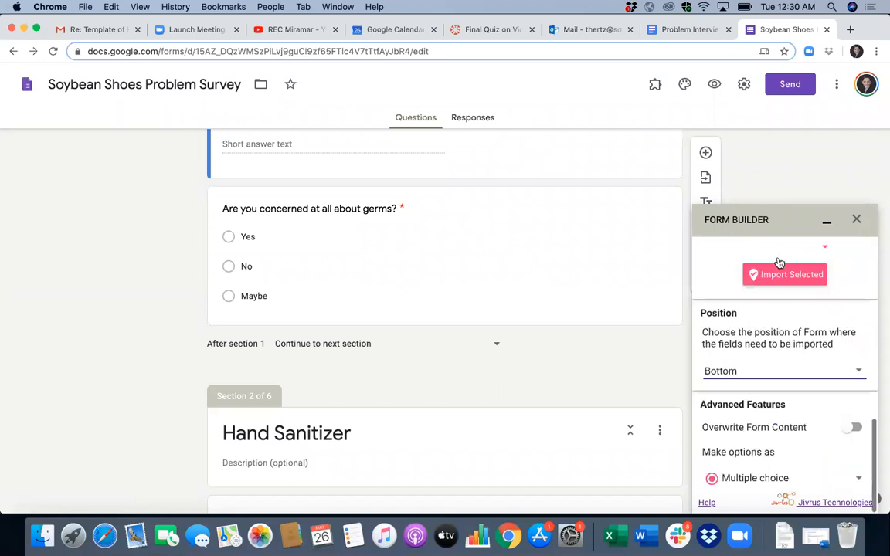
{"action": "left_click", "coordinate": [781, 277]}
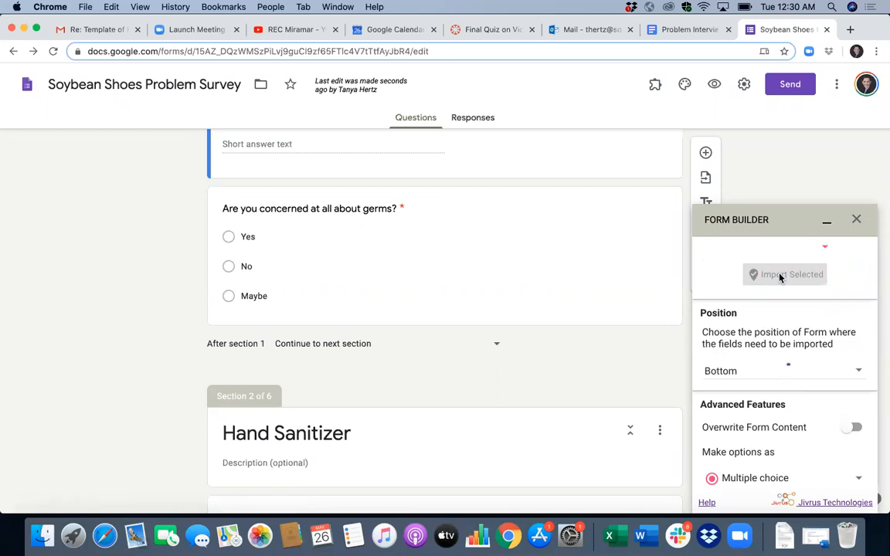
{"action": "scroll", "coordinate": [558, 371], "scroll_direction": "down", "scroll_amount": 20}
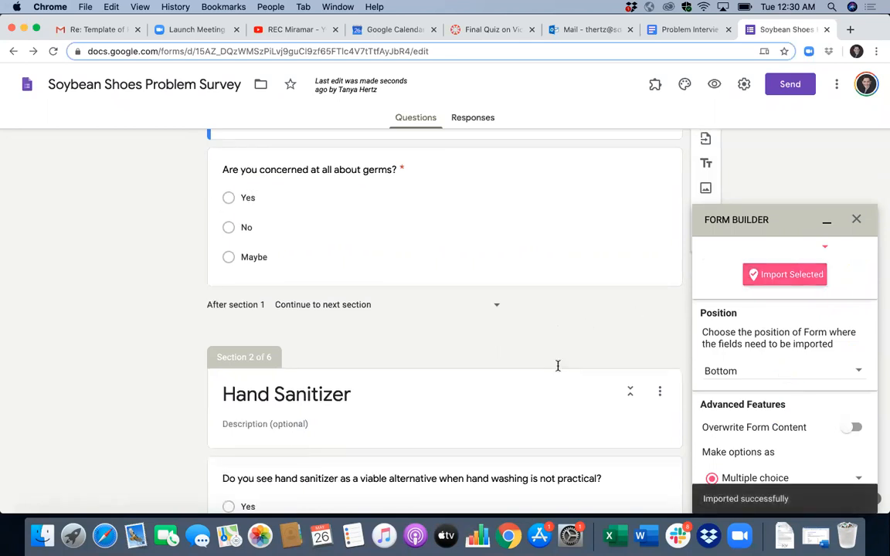
{"action": "scroll", "coordinate": [558, 371], "scroll_direction": "down", "scroll_amount": 10}
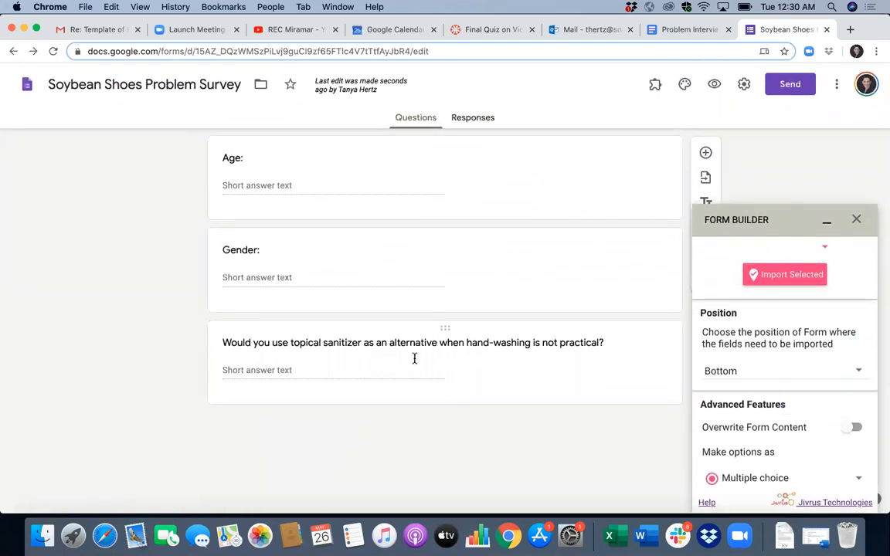
Step: Change the question type of the imported "Would you use topical sanitizer" question to Multiple choice
{"action": "scroll", "coordinate": [401, 427], "scroll_direction": "up", "scroll_amount": 2}
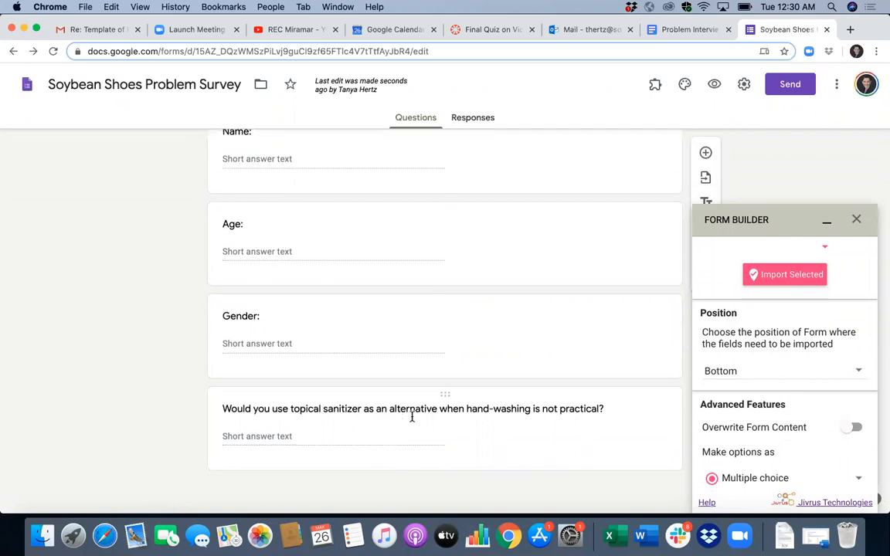
{"action": "left_click", "coordinate": [415, 415]}
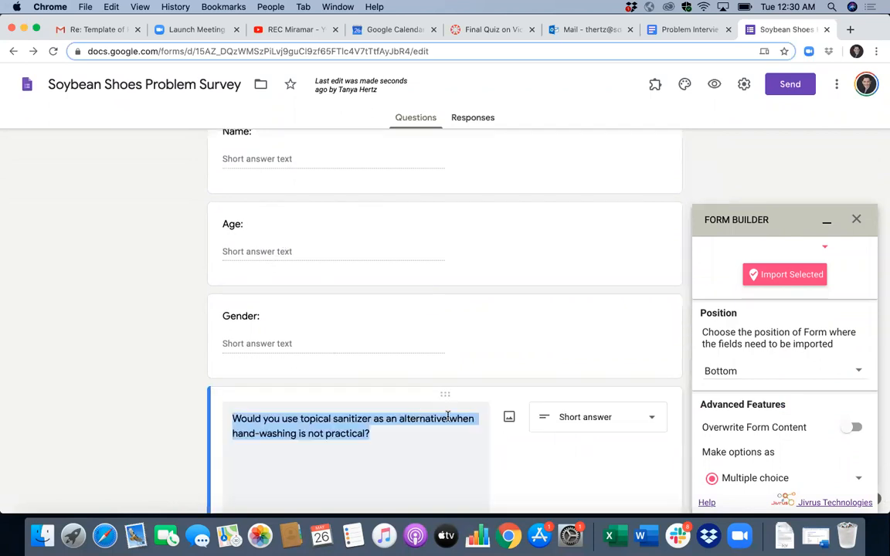
{"action": "left_click", "coordinate": [601, 425]}
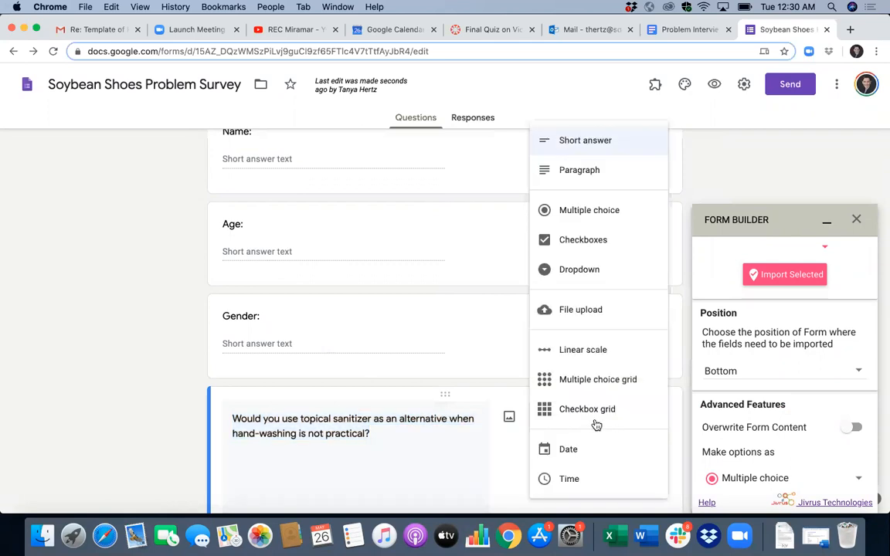
{"action": "left_click", "coordinate": [589, 222]}
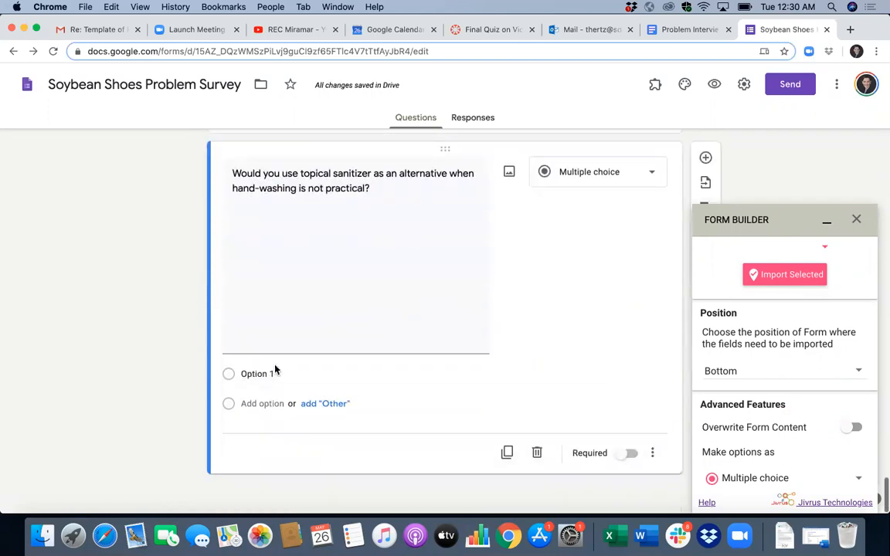
Step: Remove the question mark from the topical sanitizer question and add the suggested answers Yes, No and Maybe plus an Other option
{"action": "triple_click", "coordinate": [410, 314]}
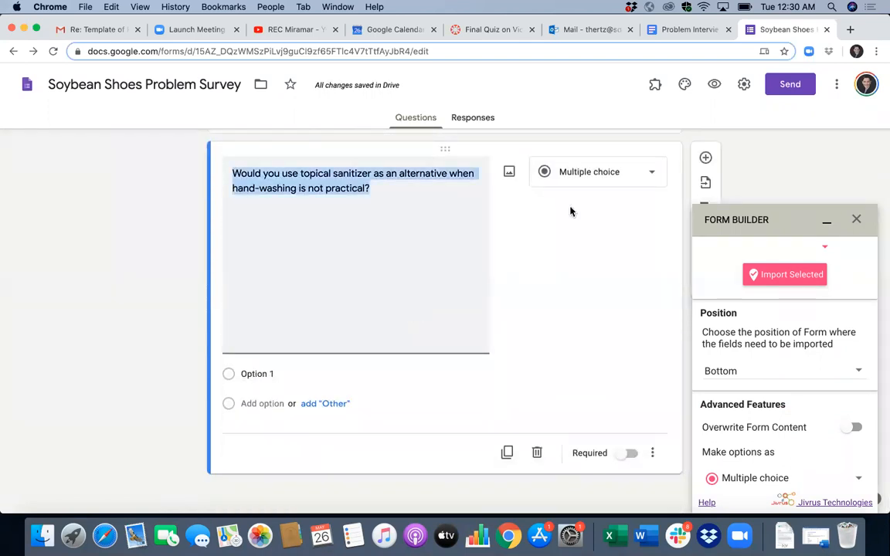
{"action": "left_click", "coordinate": [320, 331]}
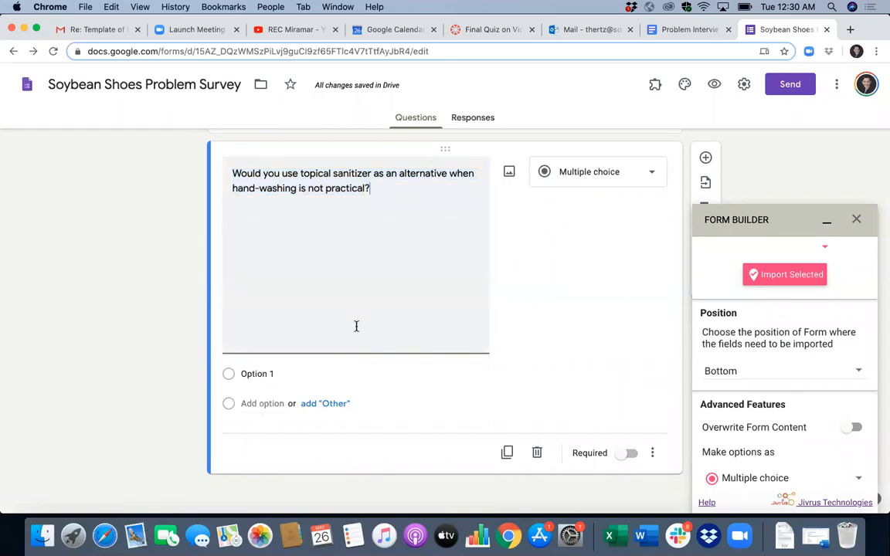
{"action": "key", "text": "BackSpace"}
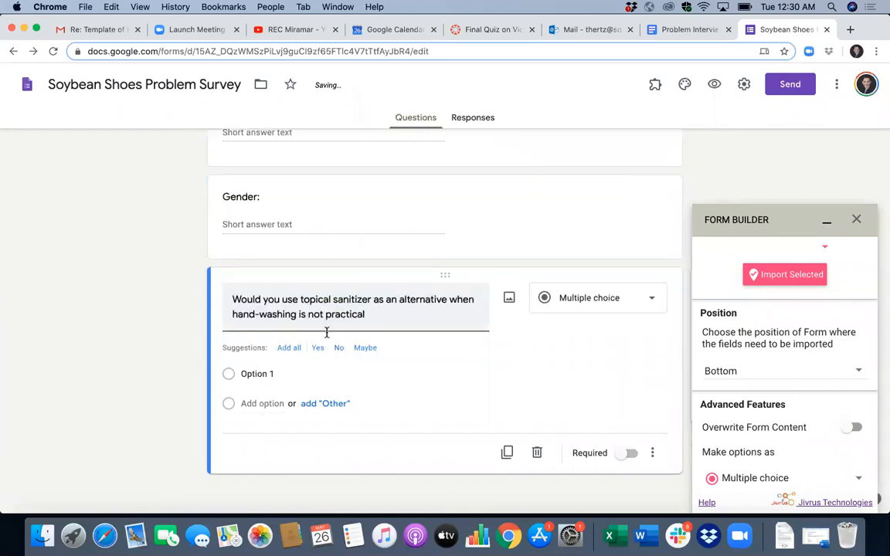
{"action": "left_click", "coordinate": [289, 347]}
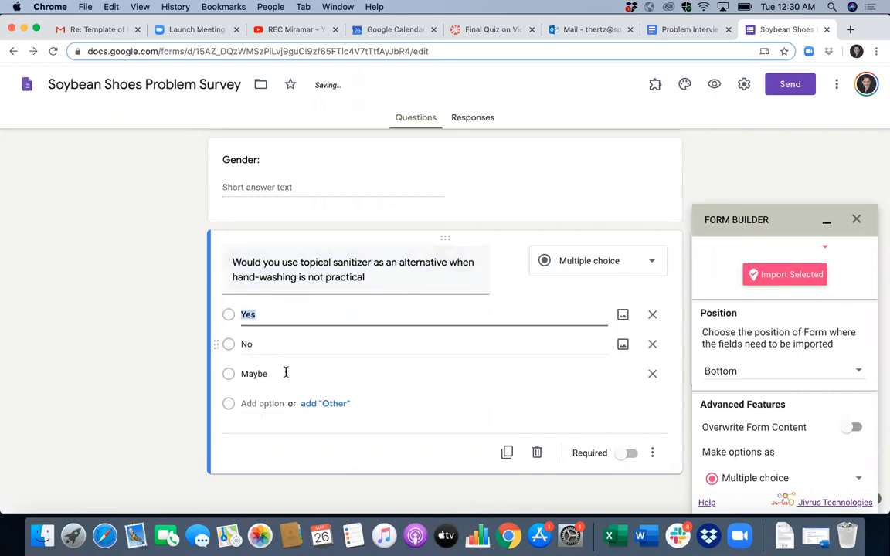
{"action": "left_click", "coordinate": [332, 402]}
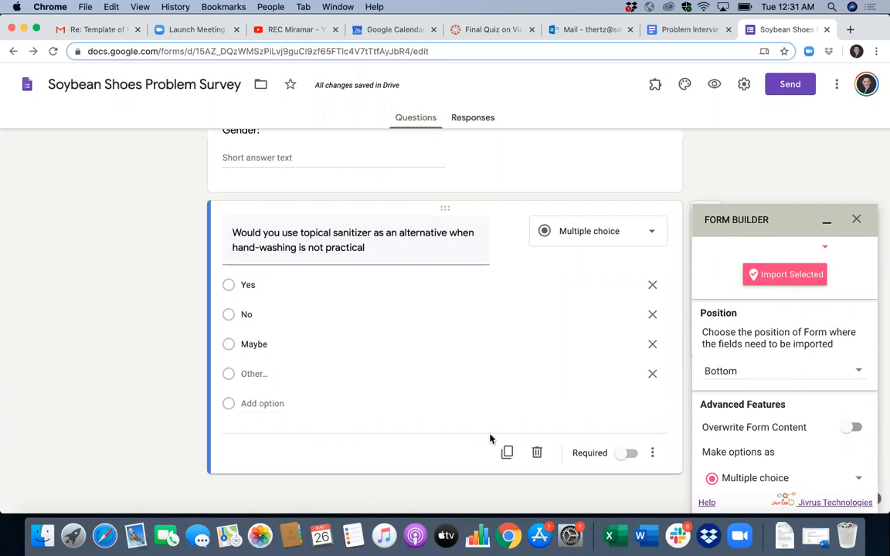
{"action": "left_click", "coordinate": [630, 457]}
{"action": "left_click", "coordinate": [620, 457]}
Step: Close the Form Builder add-on
{"action": "scroll", "coordinate": [609, 363], "scroll_direction": "up", "scroll_amount": 5}
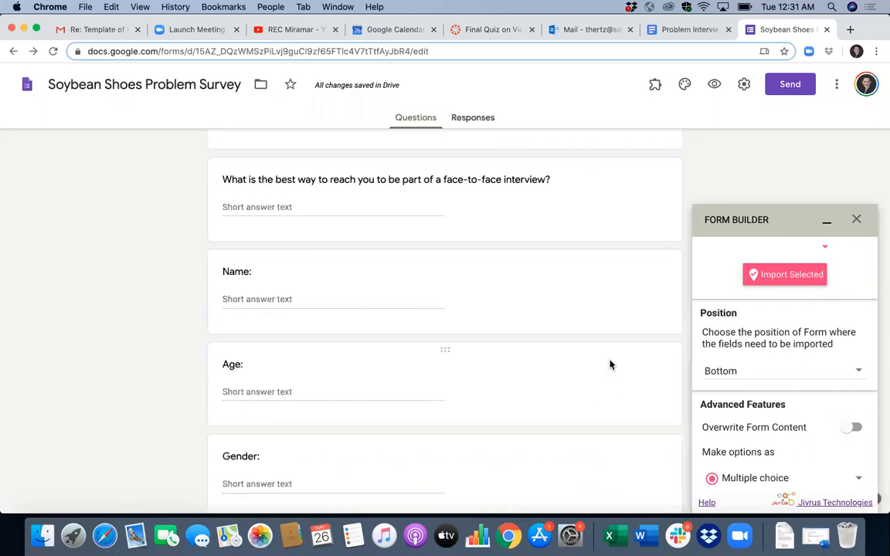
{"action": "scroll", "coordinate": [610, 365], "scroll_direction": "up", "scroll_amount": 4}
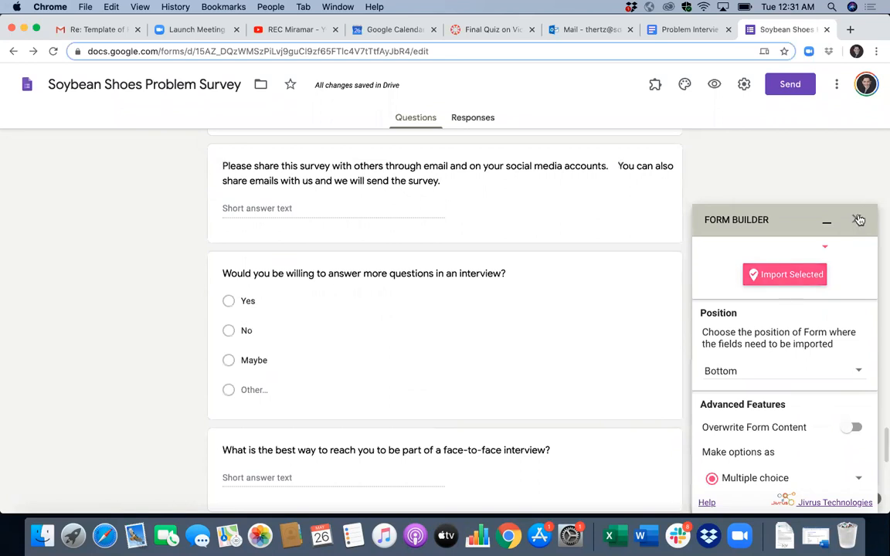
{"action": "left_click", "coordinate": [826, 222]}
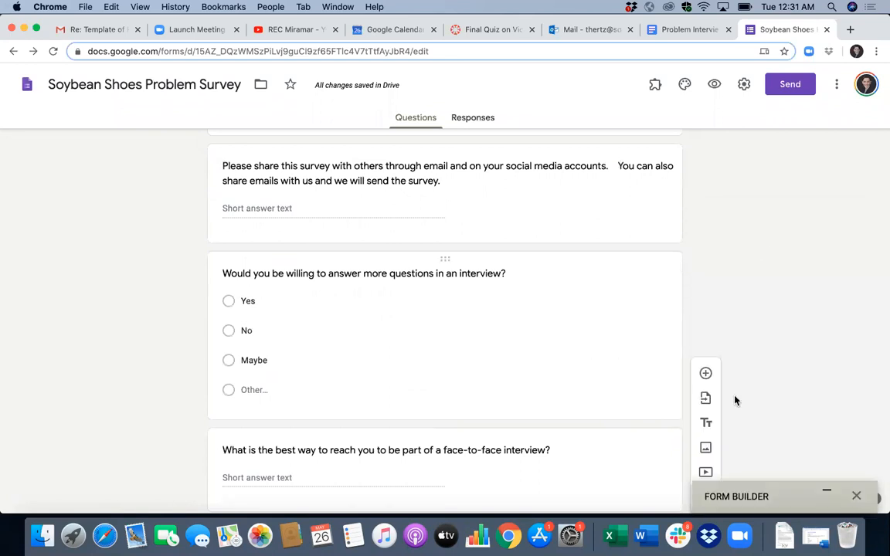
{"action": "left_click", "coordinate": [856, 496]}
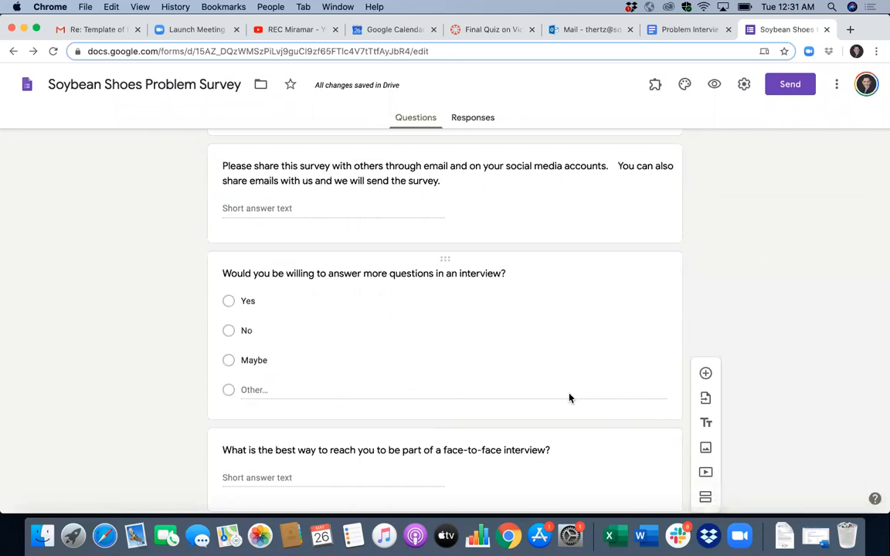
Step: Review section 1 of the form, from the survey description to the question about being concerned about germs
{"action": "scroll", "coordinate": [569, 397], "scroll_direction": "up", "scroll_amount": 15}
{"action": "scroll", "coordinate": [569, 415], "scroll_direction": "up", "scroll_amount": 20}
{"action": "scroll", "coordinate": [569, 415], "scroll_direction": "down", "scroll_amount": 3}
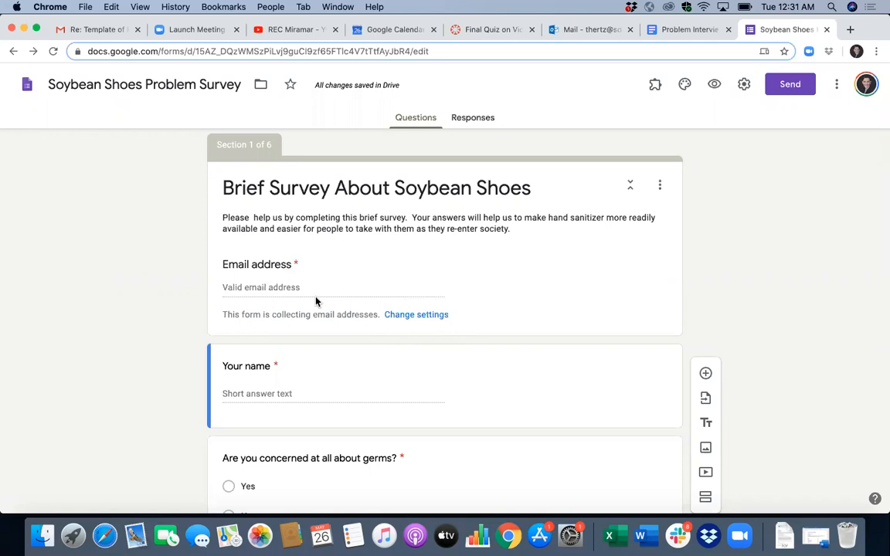
{"action": "scroll", "coordinate": [352, 348], "scroll_direction": "down", "scroll_amount": 2}
{"action": "scroll", "coordinate": [356, 356], "scroll_direction": "down", "scroll_amount": 4}
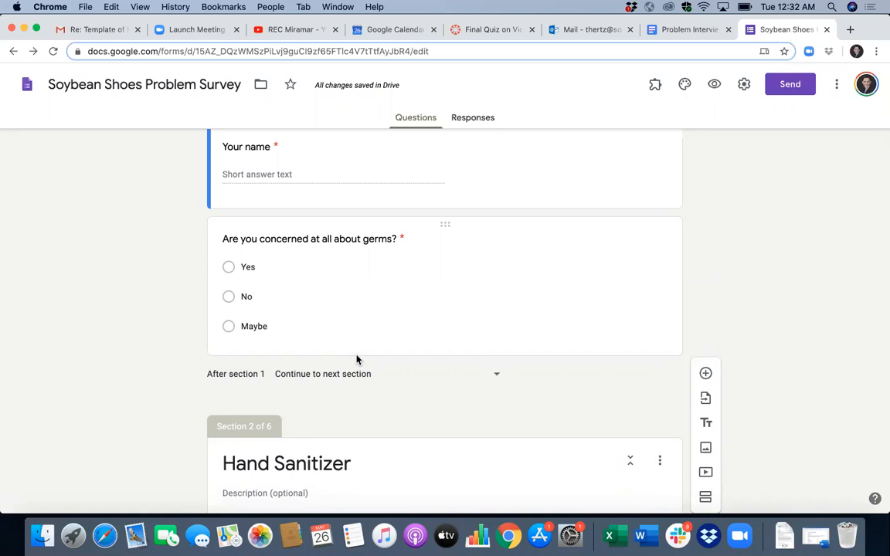
{"action": "scroll", "coordinate": [356, 360], "scroll_direction": "up", "scroll_amount": 5}
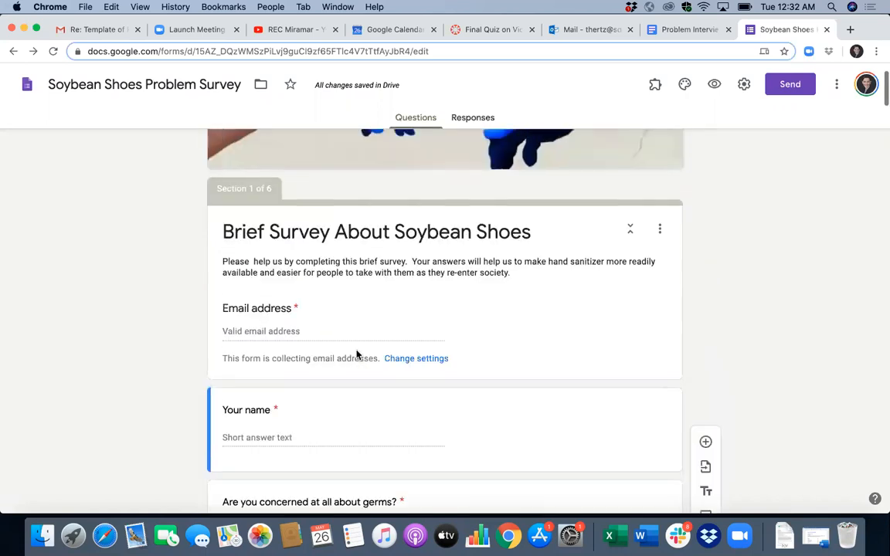
{"action": "scroll", "coordinate": [356, 354], "scroll_direction": "down", "scroll_amount": 3}
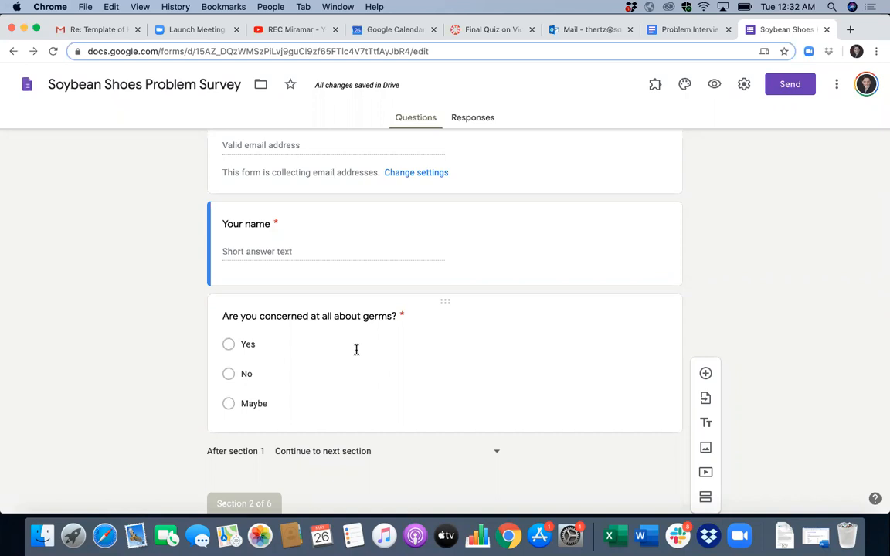
Step: Switch to the Problem Interview Template document and look back through it from the survey questions to the title page
{"action": "left_click", "coordinate": [679, 30]}
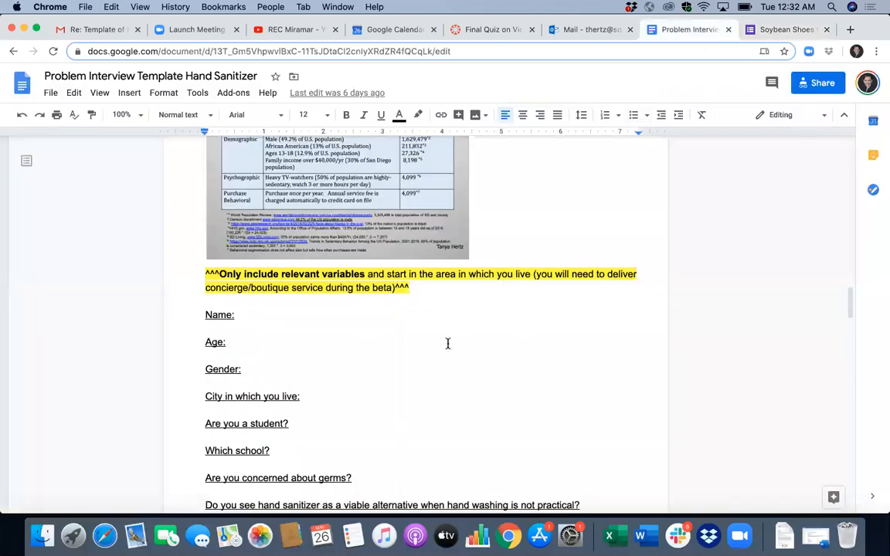
{"action": "scroll", "coordinate": [448, 315], "scroll_direction": "up", "scroll_amount": 1}
{"action": "scroll", "coordinate": [447, 313], "scroll_direction": "up", "scroll_amount": 10}
{"action": "scroll", "coordinate": [445, 312], "scroll_direction": "down", "scroll_amount": 2}
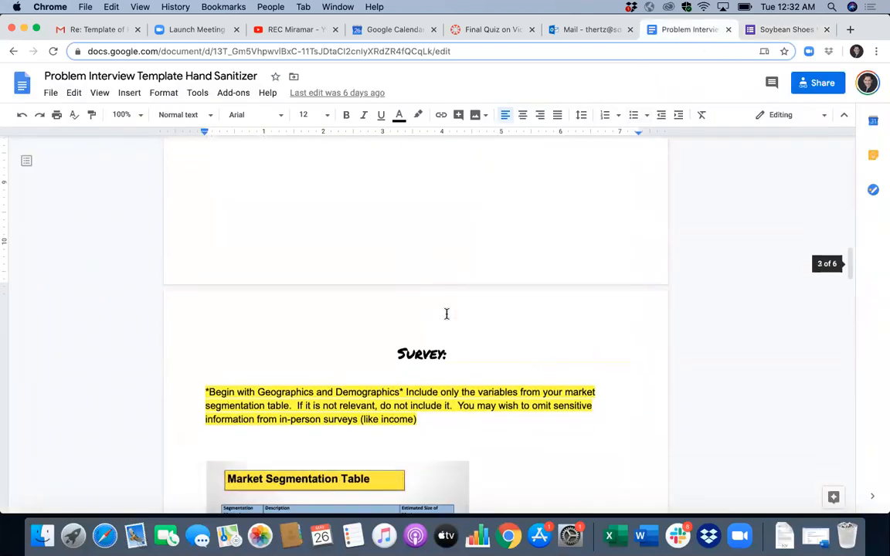
{"action": "scroll", "coordinate": [522, 391], "scroll_direction": "up", "scroll_amount": 12}
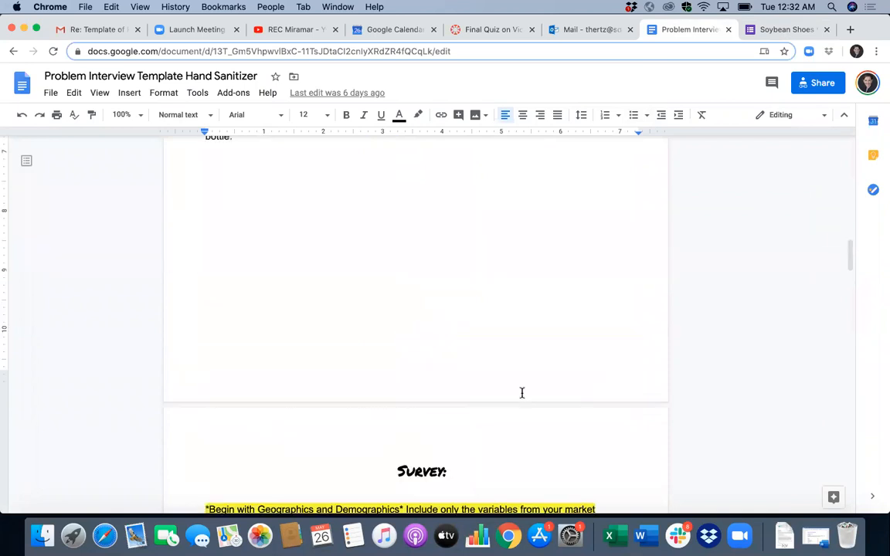
{"action": "scroll", "coordinate": [523, 393], "scroll_direction": "up", "scroll_amount": 1}
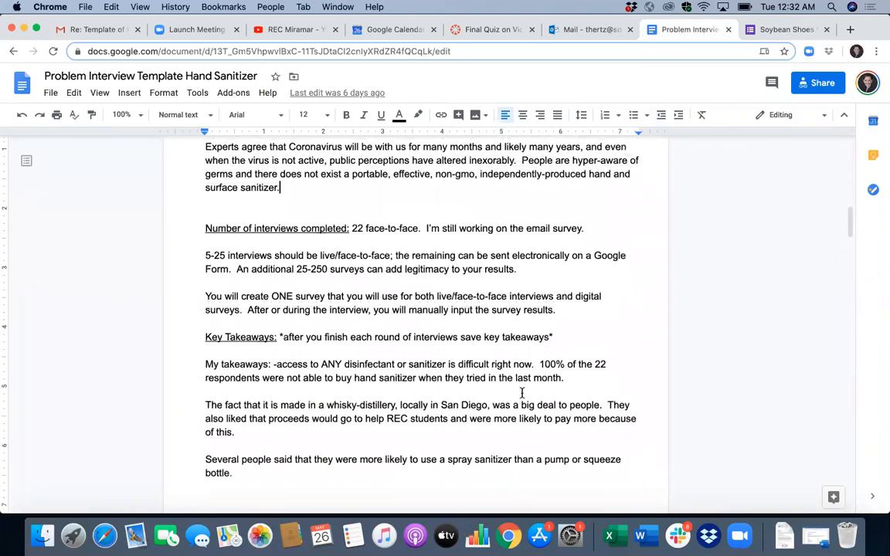
{"action": "scroll", "coordinate": [522, 393], "scroll_direction": "up", "scroll_amount": 12}
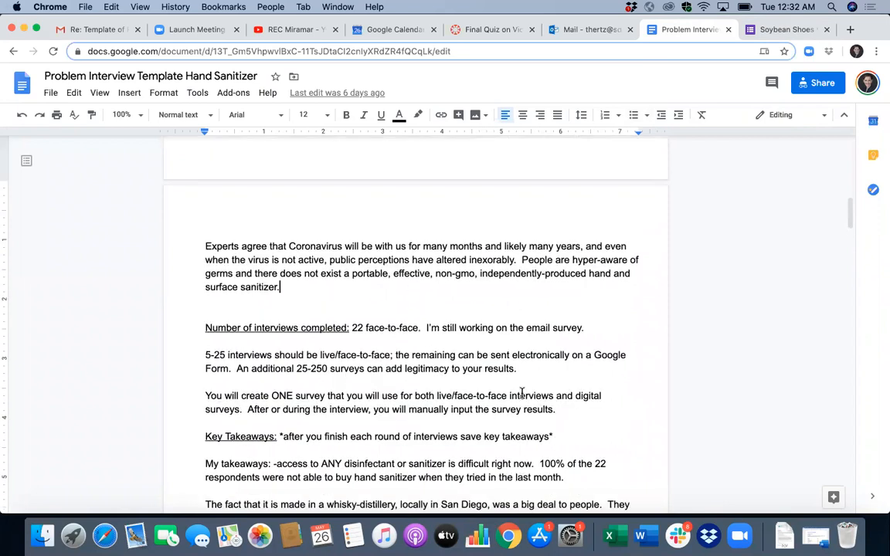
{"action": "scroll", "coordinate": [523, 395], "scroll_direction": "up", "scroll_amount": 3}
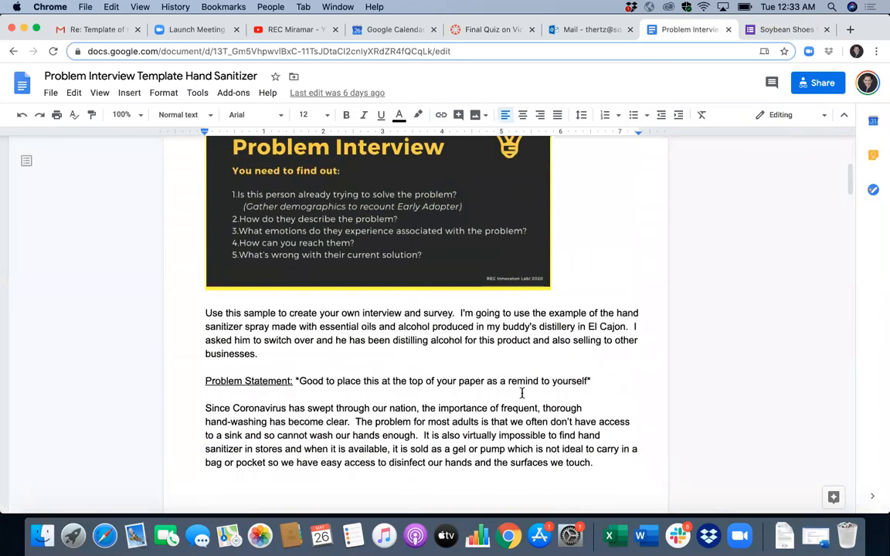
{"action": "scroll", "coordinate": [521, 395], "scroll_direction": "up", "scroll_amount": 7}
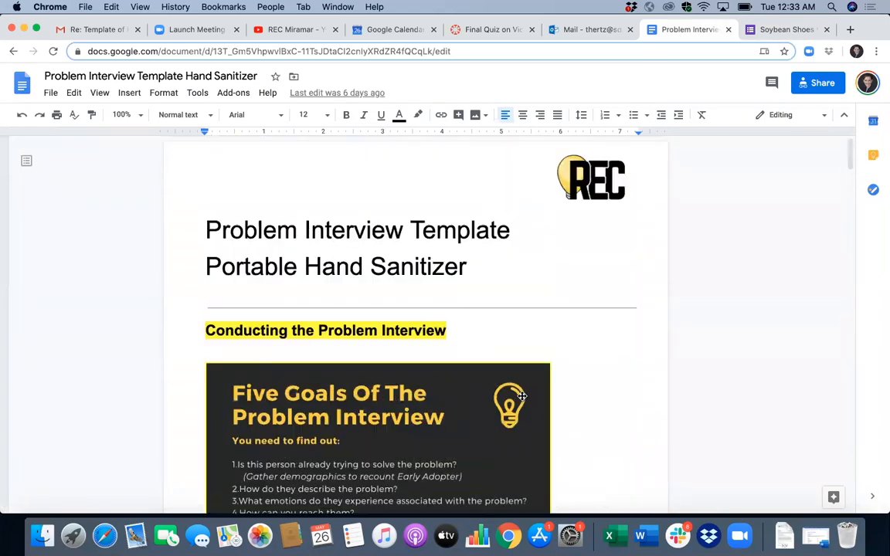
Step: Examine the template's five interview goals, problem statement, number of interviews and key takeaways
{"action": "scroll", "coordinate": [522, 396], "scroll_direction": "down", "scroll_amount": 16}
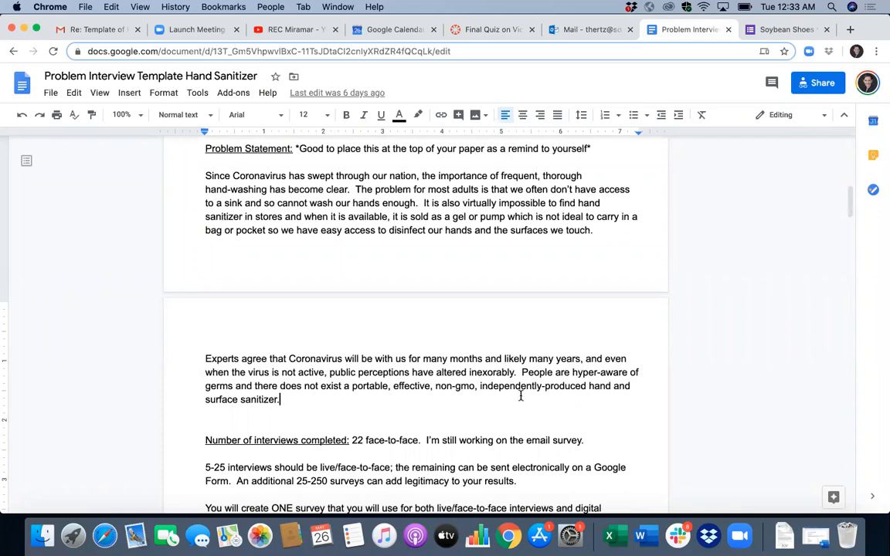
{"action": "scroll", "coordinate": [520, 396], "scroll_direction": "up", "scroll_amount": 10}
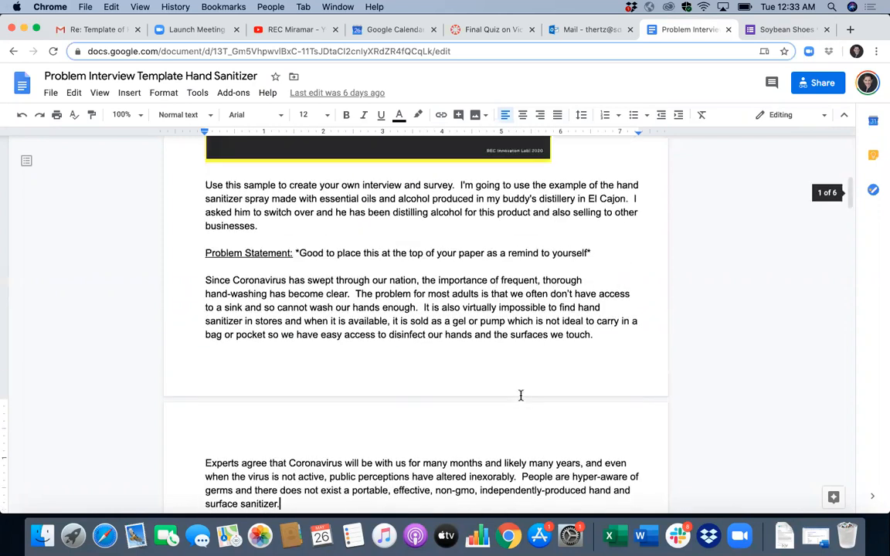
{"action": "scroll", "coordinate": [521, 396], "scroll_direction": "up", "scroll_amount": 2}
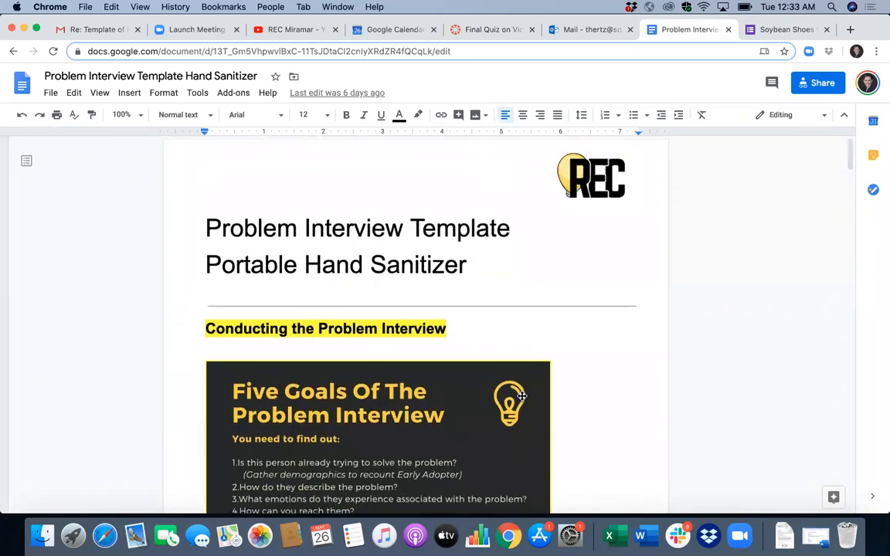
{"action": "scroll", "coordinate": [521, 395], "scroll_direction": "down", "scroll_amount": 2}
{"action": "scroll", "coordinate": [522, 395], "scroll_direction": "up", "scroll_amount": 2}
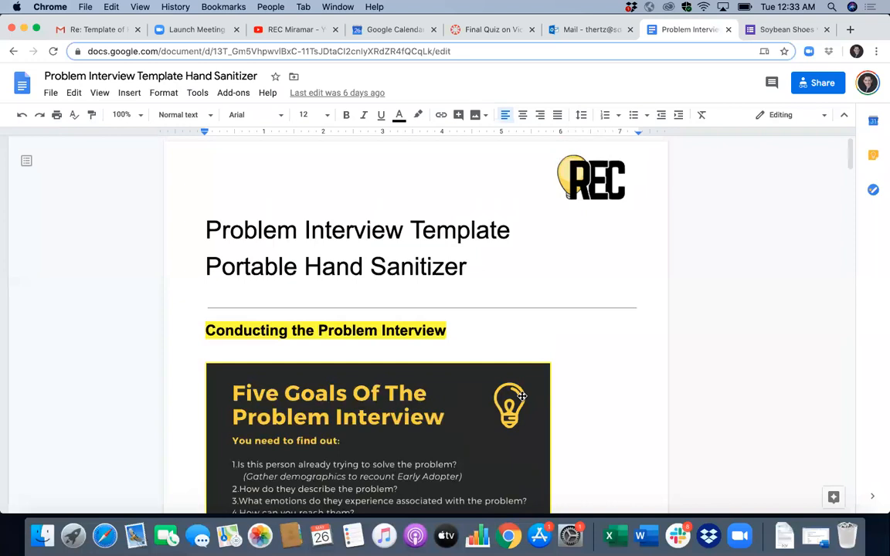
{"action": "scroll", "coordinate": [523, 397], "scroll_direction": "down", "scroll_amount": 10}
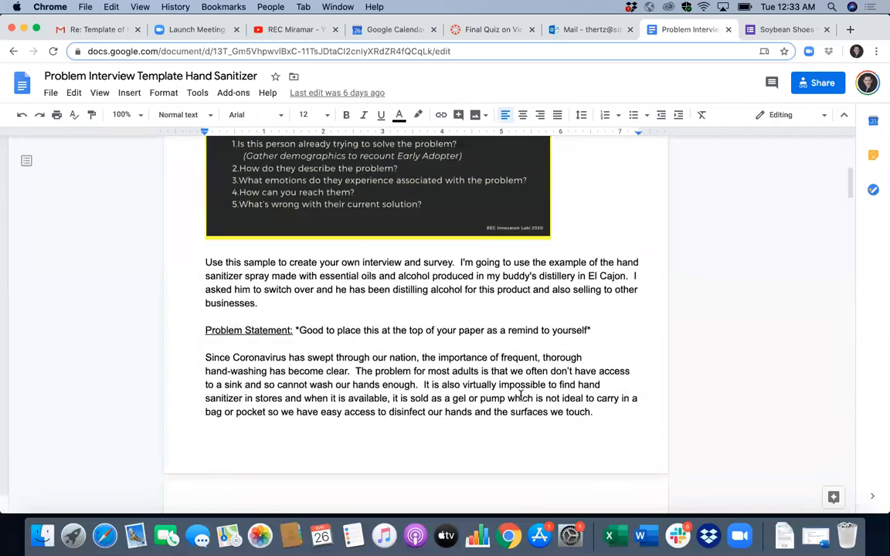
{"action": "scroll", "coordinate": [521, 396], "scroll_direction": "down", "scroll_amount": 6}
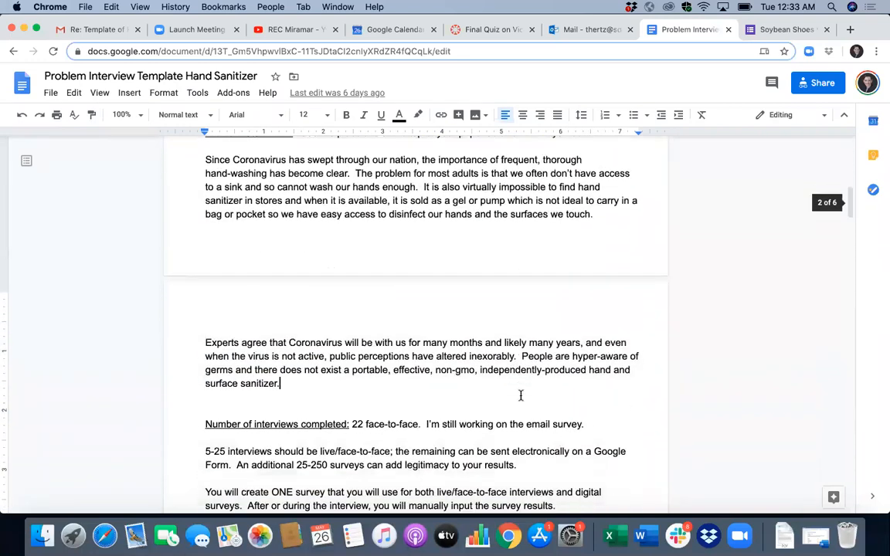
{"action": "scroll", "coordinate": [520, 395], "scroll_direction": "down", "scroll_amount": 6}
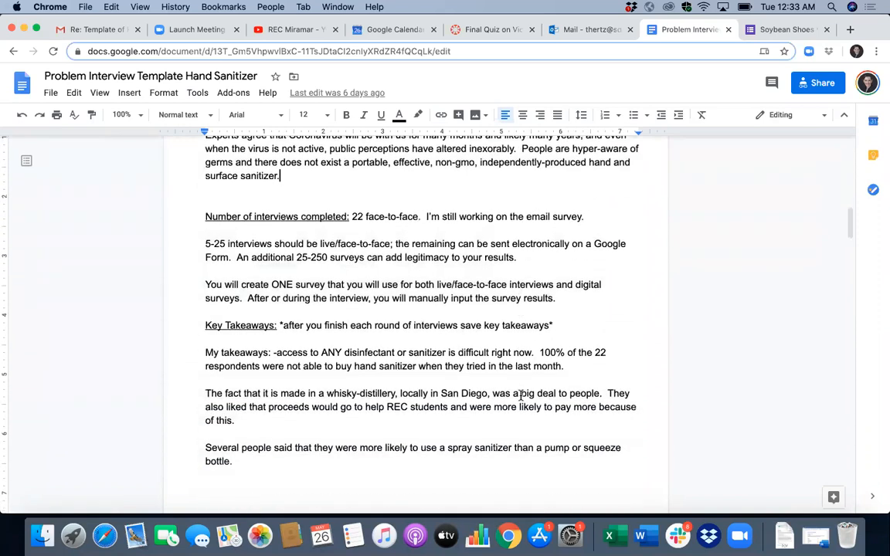
{"action": "scroll", "coordinate": [521, 396], "scroll_direction": "down", "scroll_amount": 3}
{"action": "scroll", "coordinate": [520, 395], "scroll_direction": "down", "scroll_amount": 5}
{"action": "scroll", "coordinate": [520, 395], "scroll_direction": "down", "scroll_amount": 6}
{"action": "scroll", "coordinate": [526, 403], "scroll_direction": "up", "scroll_amount": 15}
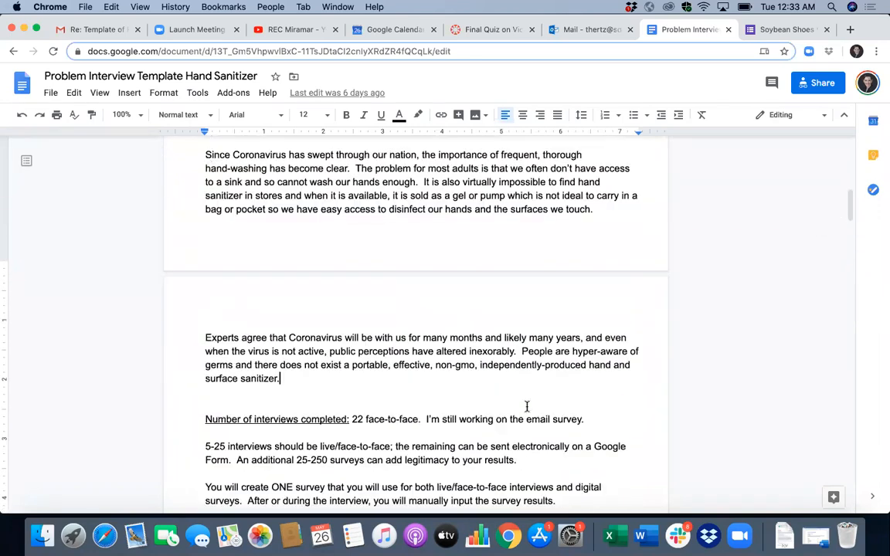
{"action": "scroll", "coordinate": [526, 406], "scroll_direction": "up", "scroll_amount": 2}
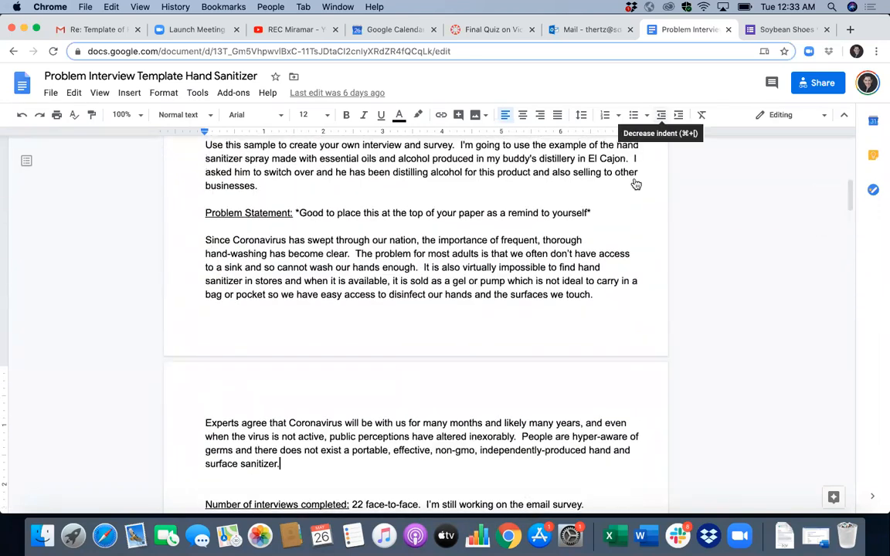
Step: Return to the Soybean Shoes Problem Survey form and check the name and germ-concern questions in section 1
{"action": "left_click", "coordinate": [809, 31]}
{"action": "scroll", "coordinate": [532, 239], "scroll_direction": "up", "scroll_amount": 2}
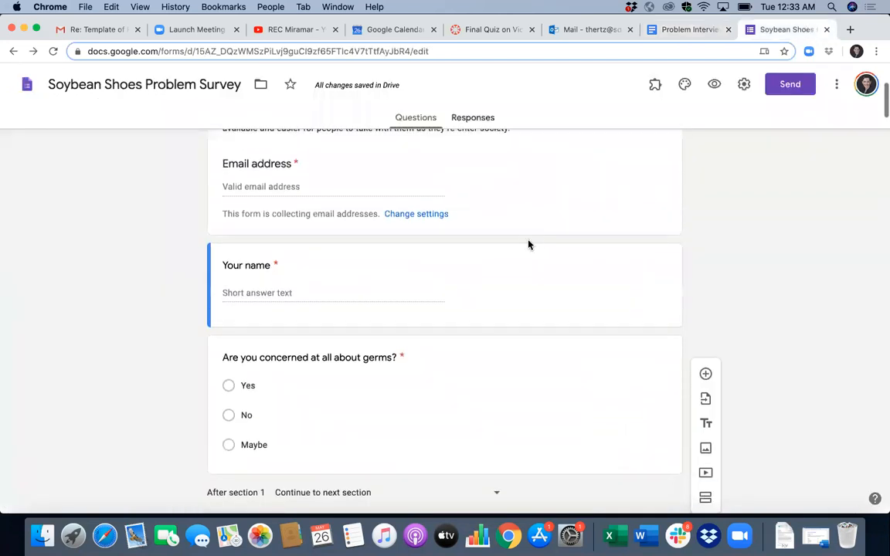
{"action": "scroll", "coordinate": [443, 335], "scroll_direction": "down", "scroll_amount": 3}
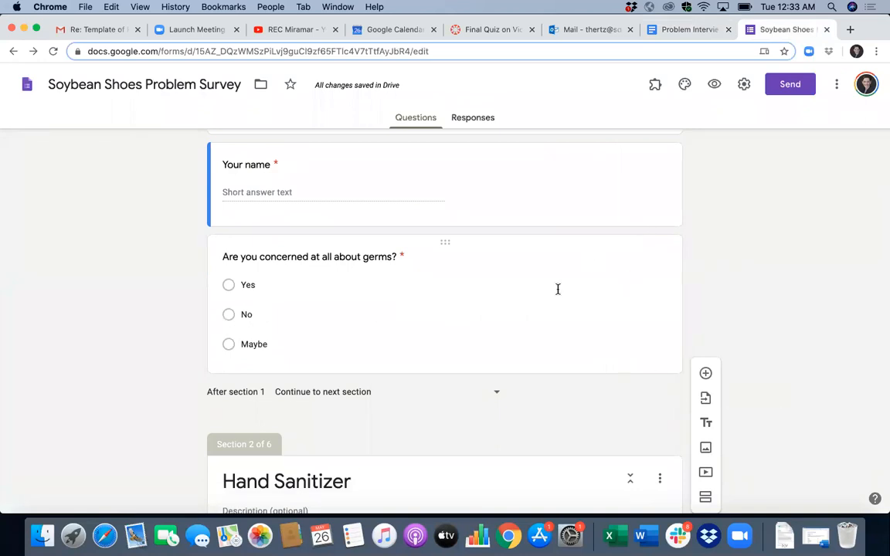
Step: Check where each answer to the germ-concern question leads and that going to a section based on the answer is enabled
{"action": "scroll", "coordinate": [552, 293], "scroll_direction": "down", "scroll_amount": 5}
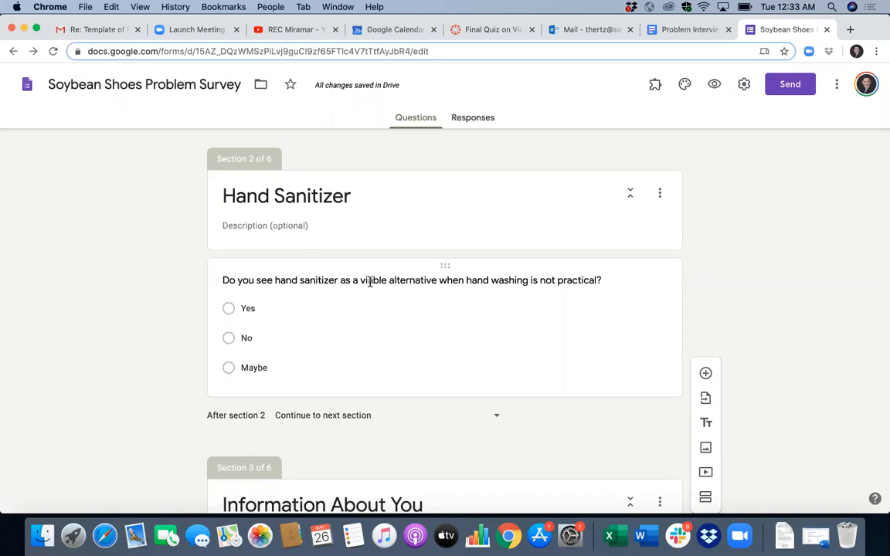
{"action": "scroll", "coordinate": [369, 283], "scroll_direction": "up", "scroll_amount": 3}
{"action": "scroll", "coordinate": [371, 287], "scroll_direction": "up", "scroll_amount": 3}
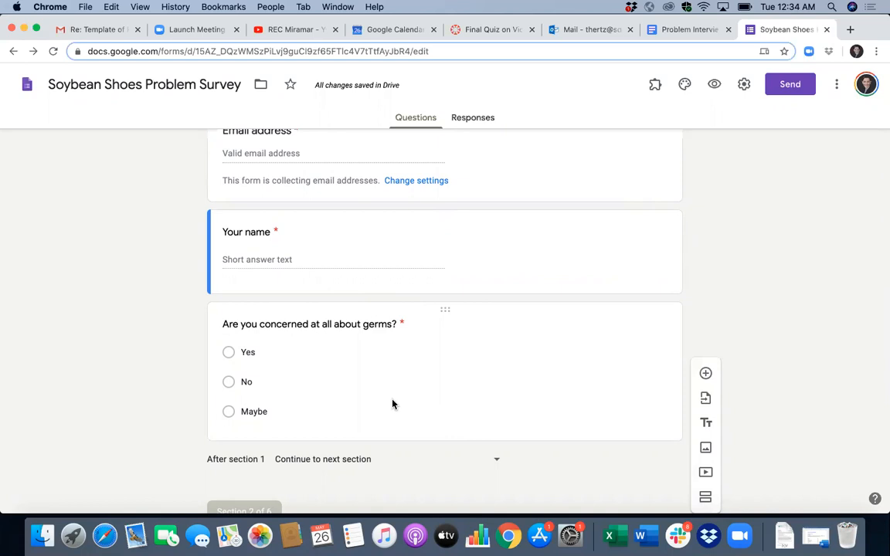
{"action": "left_click", "coordinate": [413, 404]}
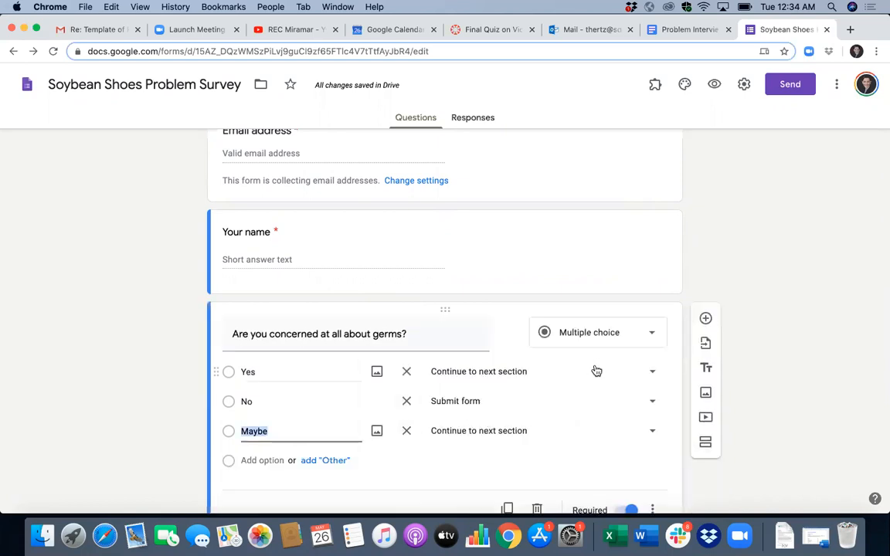
{"action": "scroll", "coordinate": [595, 370], "scroll_direction": "down", "scroll_amount": 1}
{"action": "scroll", "coordinate": [595, 371], "scroll_direction": "down", "scroll_amount": 3}
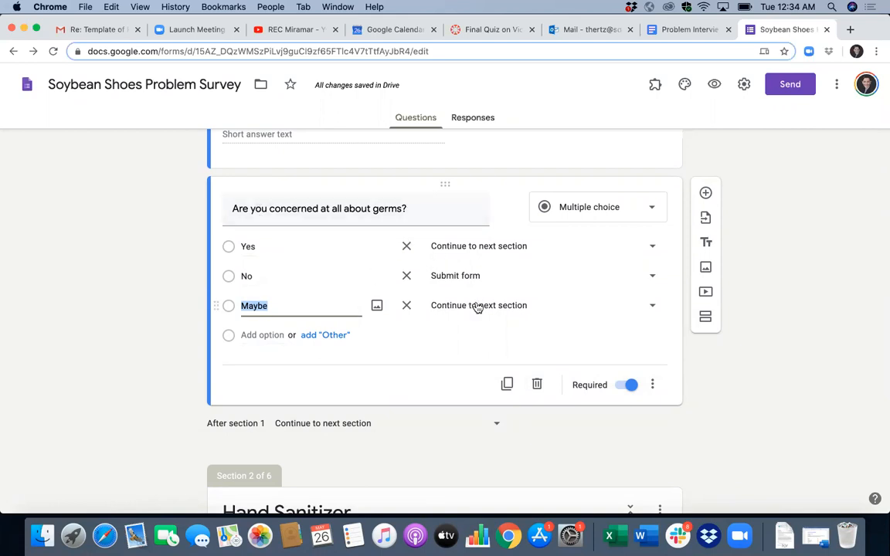
{"action": "left_click", "coordinate": [655, 386]}
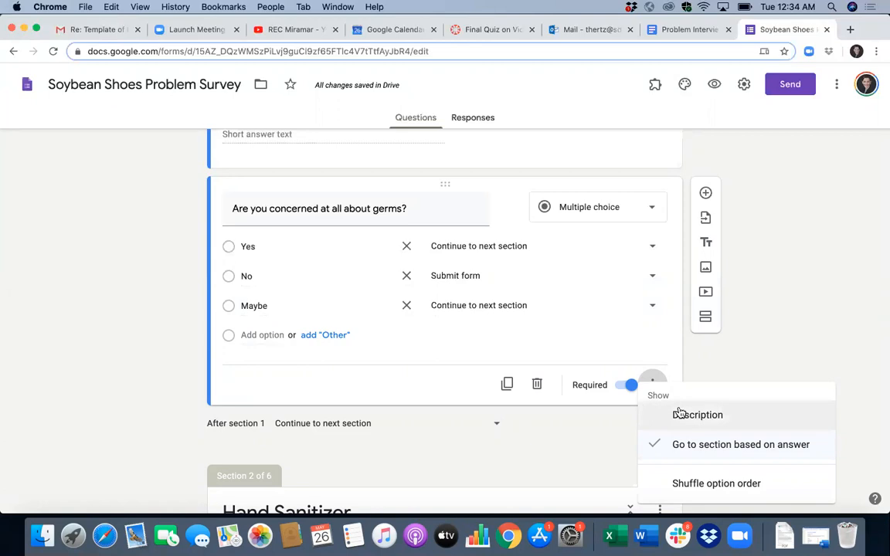
{"action": "left_click", "coordinate": [741, 375]}
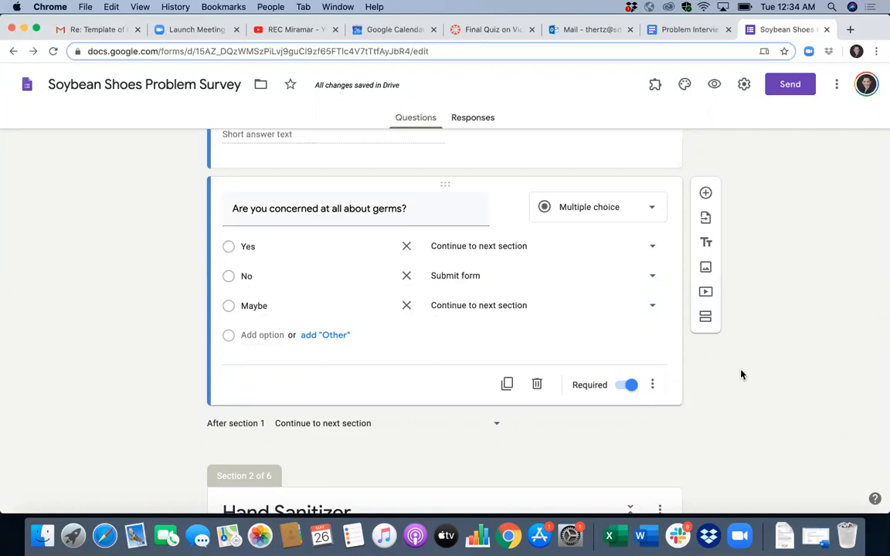
Step: Check the section routing of the Yes, No and Maybe answers to the hand sanitizer question in section 2
{"action": "scroll", "coordinate": [642, 397], "scroll_direction": "down", "scroll_amount": 5}
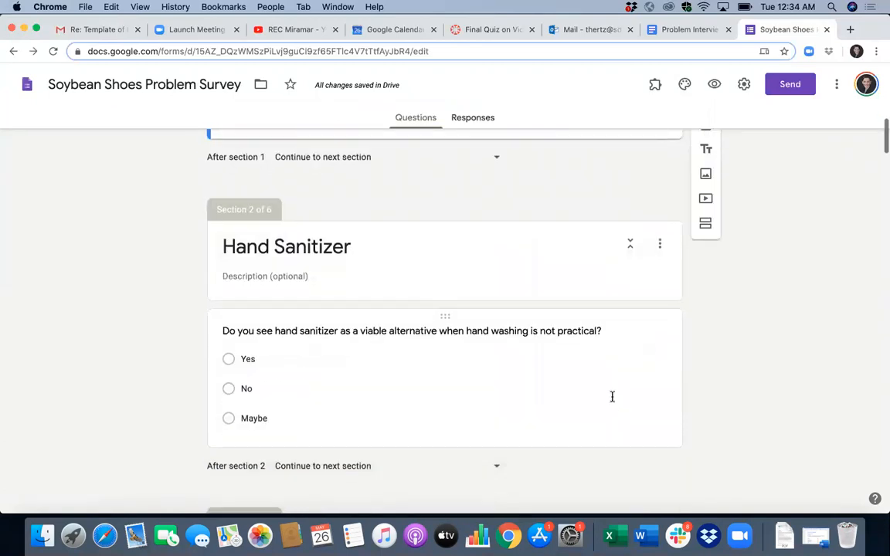
{"action": "left_click", "coordinate": [604, 398]}
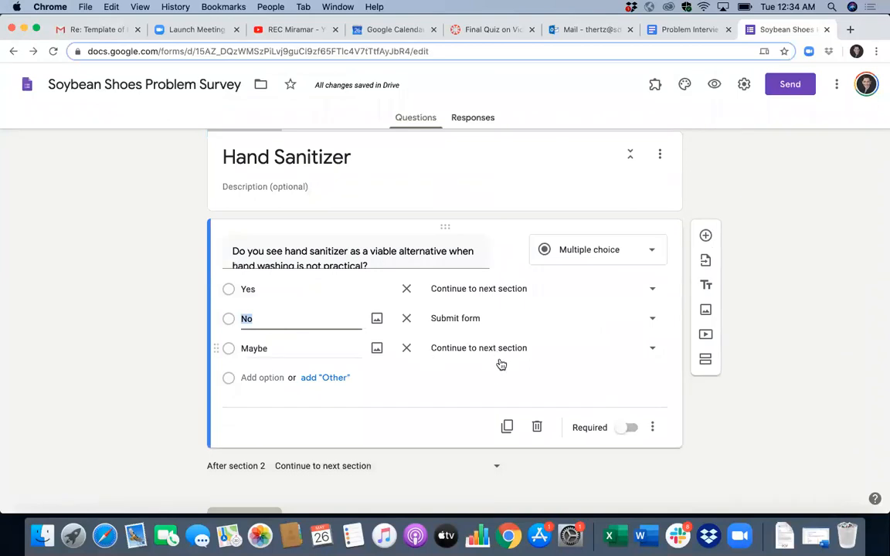
{"action": "left_click", "coordinate": [795, 410]}
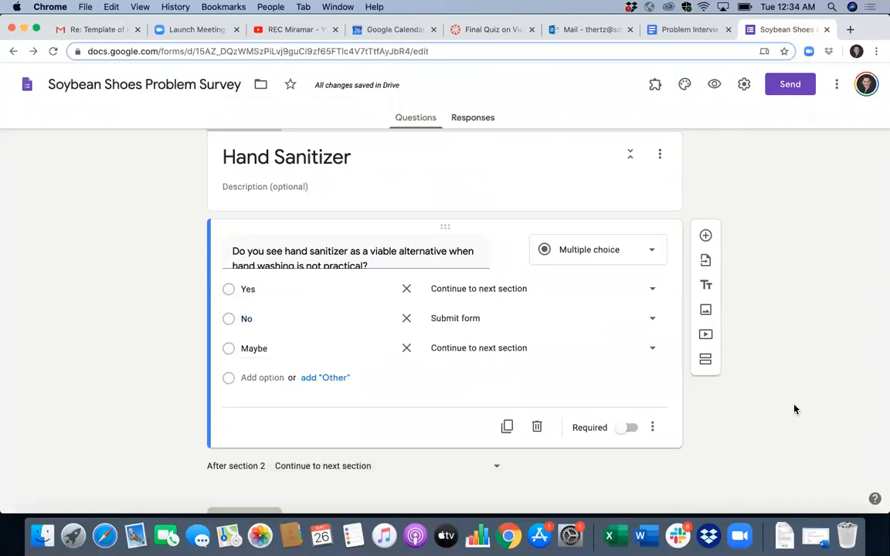
Step: Review section 3, Information About You, from the gender question to the question type and answer options of the age question
{"action": "scroll", "coordinate": [794, 410], "scroll_direction": "down", "scroll_amount": 6}
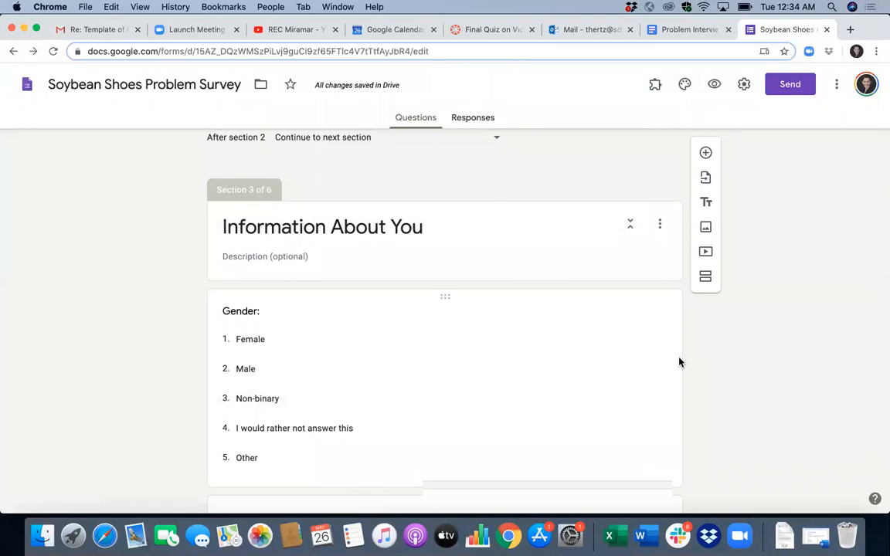
{"action": "scroll", "coordinate": [679, 362], "scroll_direction": "down", "scroll_amount": 12}
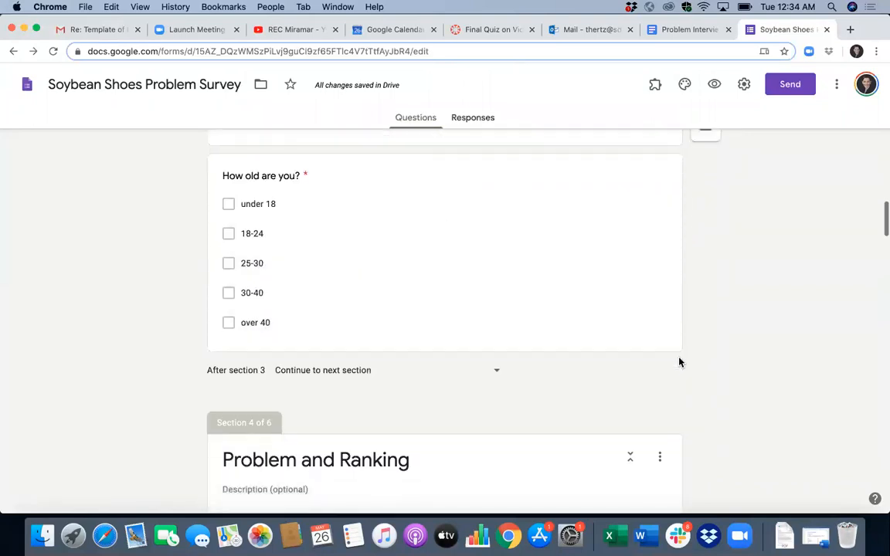
{"action": "scroll", "coordinate": [681, 363], "scroll_direction": "up", "scroll_amount": 1}
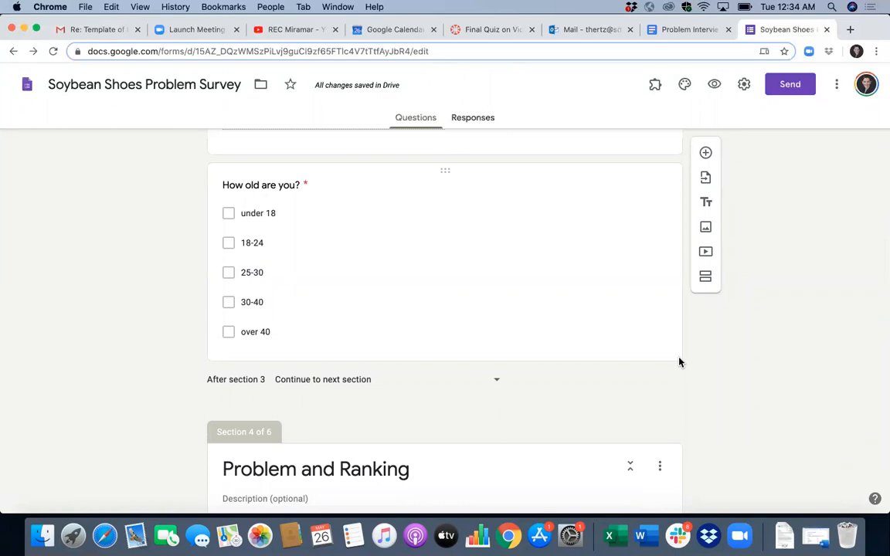
{"action": "left_click", "coordinate": [578, 321]}
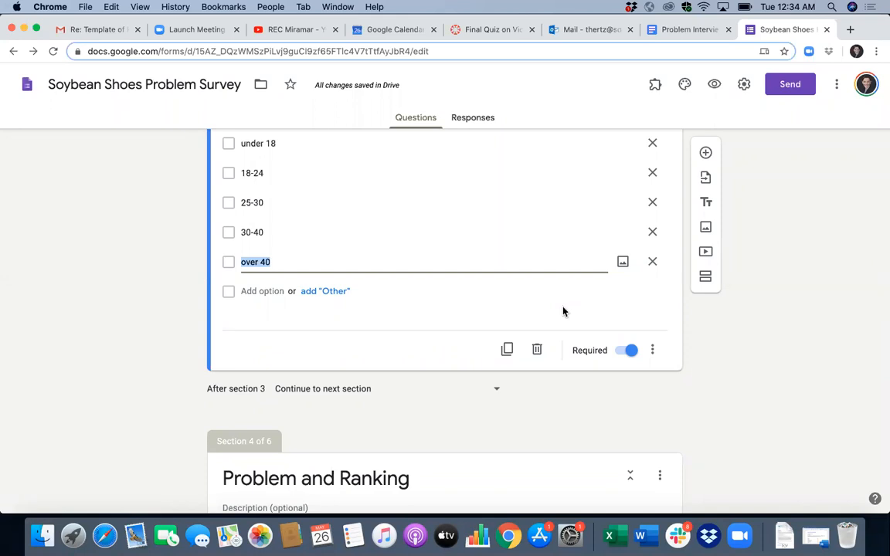
{"action": "scroll", "coordinate": [564, 305], "scroll_direction": "up", "scroll_amount": 3}
{"action": "scroll", "coordinate": [567, 302], "scroll_direction": "up", "scroll_amount": 1}
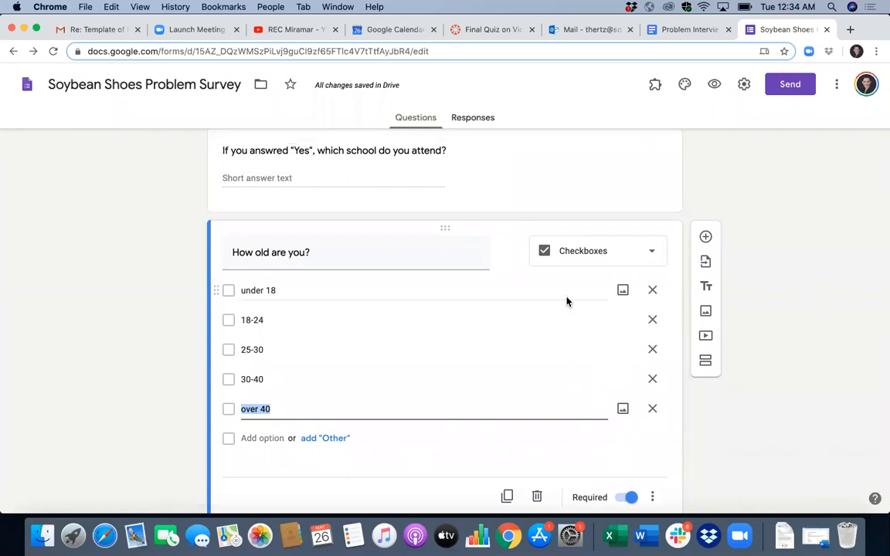
{"action": "scroll", "coordinate": [567, 302], "scroll_direction": "down", "scroll_amount": 5}
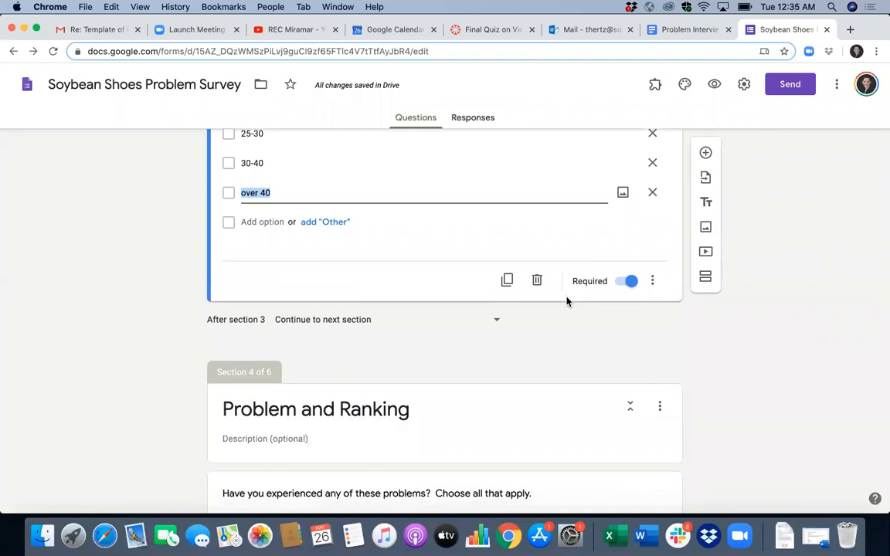
Step: Review section 4, Problem and Ranking, comparing the checklist of experienced problems with the ranking question below it
{"action": "scroll", "coordinate": [567, 301], "scroll_direction": "down", "scroll_amount": 6}
{"action": "scroll", "coordinate": [566, 301], "scroll_direction": "down", "scroll_amount": 5}
{"action": "scroll", "coordinate": [566, 302], "scroll_direction": "down", "scroll_amount": 6}
{"action": "scroll", "coordinate": [566, 301], "scroll_direction": "up", "scroll_amount": 9}
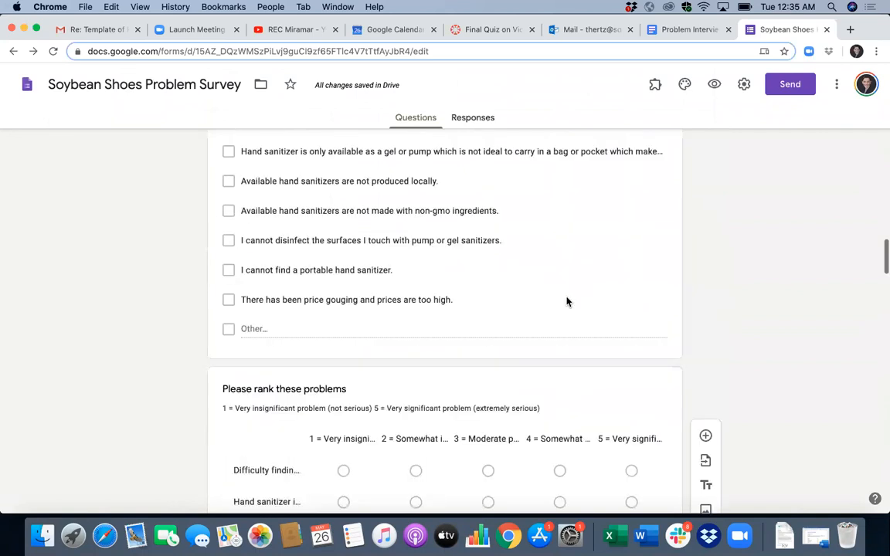
{"action": "scroll", "coordinate": [566, 297], "scroll_direction": "up", "scroll_amount": 3}
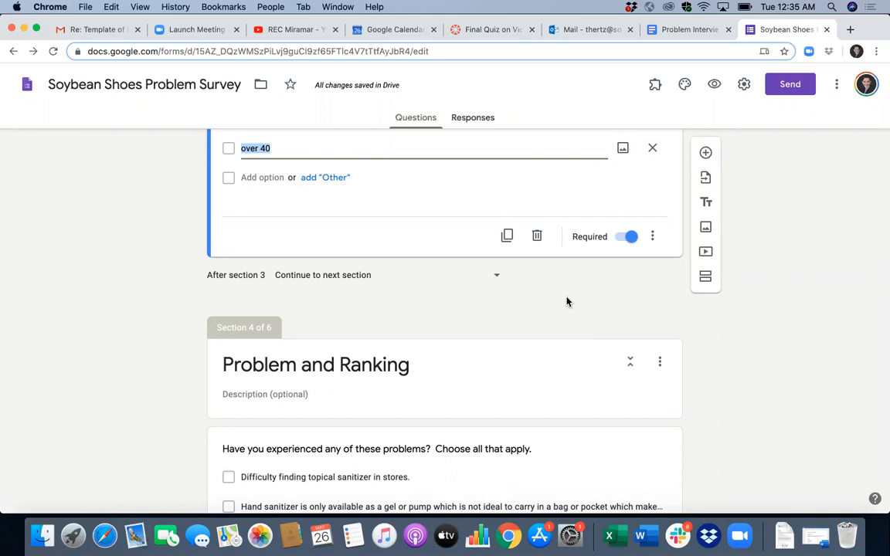
{"action": "scroll", "coordinate": [566, 302], "scroll_direction": "down", "scroll_amount": 5}
{"action": "scroll", "coordinate": [567, 297], "scroll_direction": "down", "scroll_amount": 2}
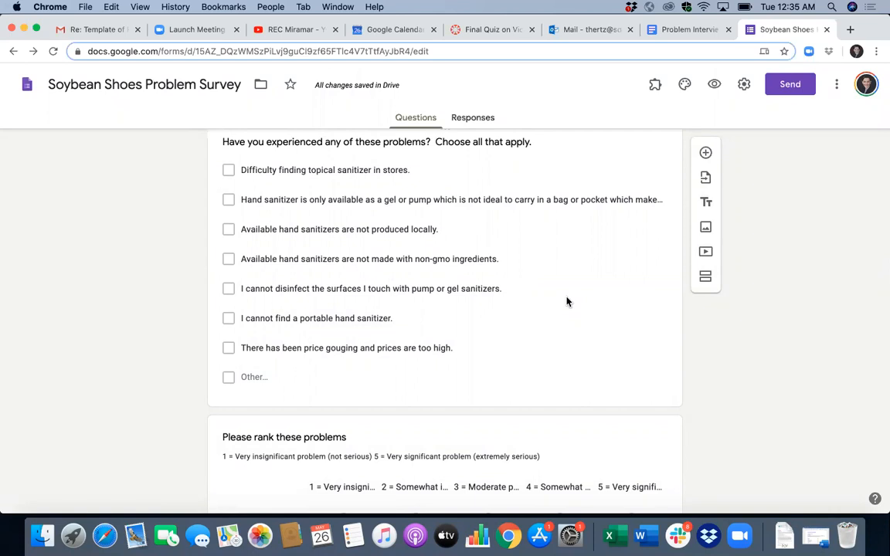
{"action": "scroll", "coordinate": [567, 302], "scroll_direction": "down", "scroll_amount": 5}
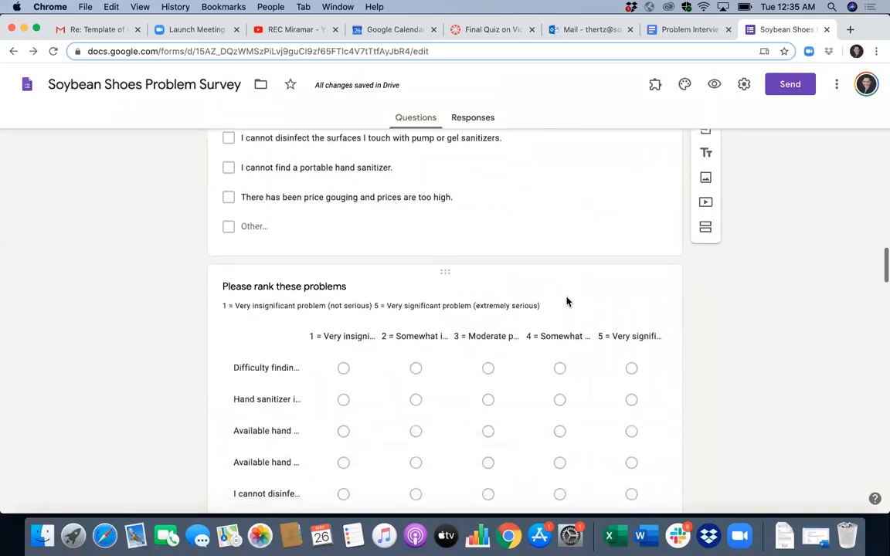
{"action": "scroll", "coordinate": [567, 301], "scroll_direction": "up", "scroll_amount": 7}
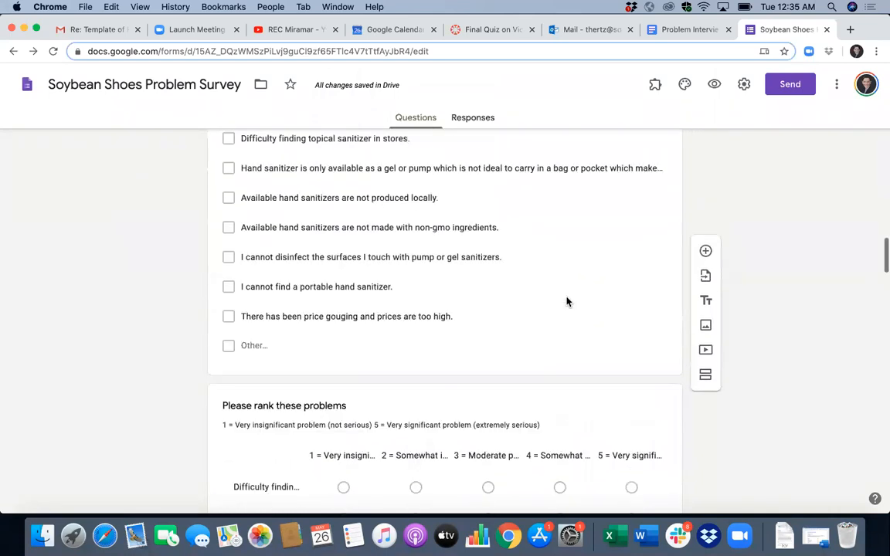
{"action": "scroll", "coordinate": [567, 301], "scroll_direction": "down", "scroll_amount": 1}
{"action": "scroll", "coordinate": [567, 301], "scroll_direction": "up", "scroll_amount": 1}
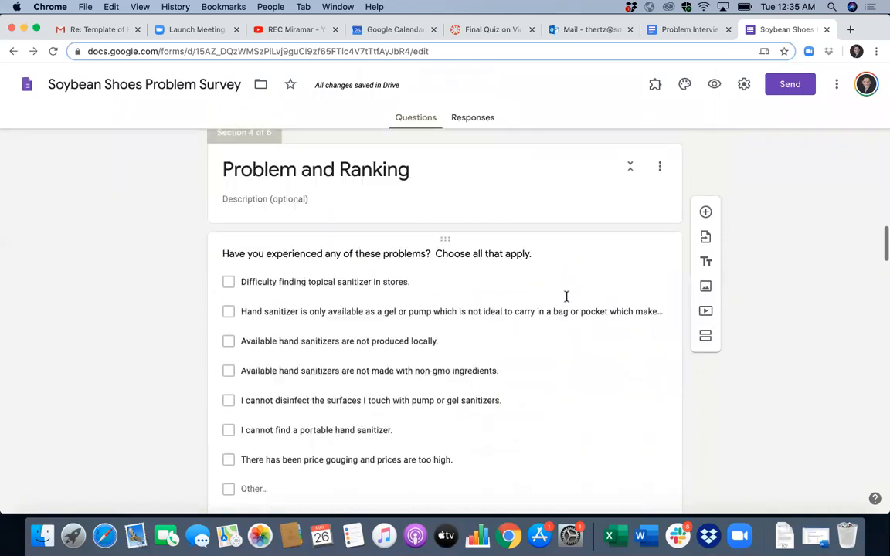
{"action": "scroll", "coordinate": [567, 301], "scroll_direction": "down", "scroll_amount": 3}
{"action": "scroll", "coordinate": [567, 301], "scroll_direction": "down", "scroll_amount": 6}
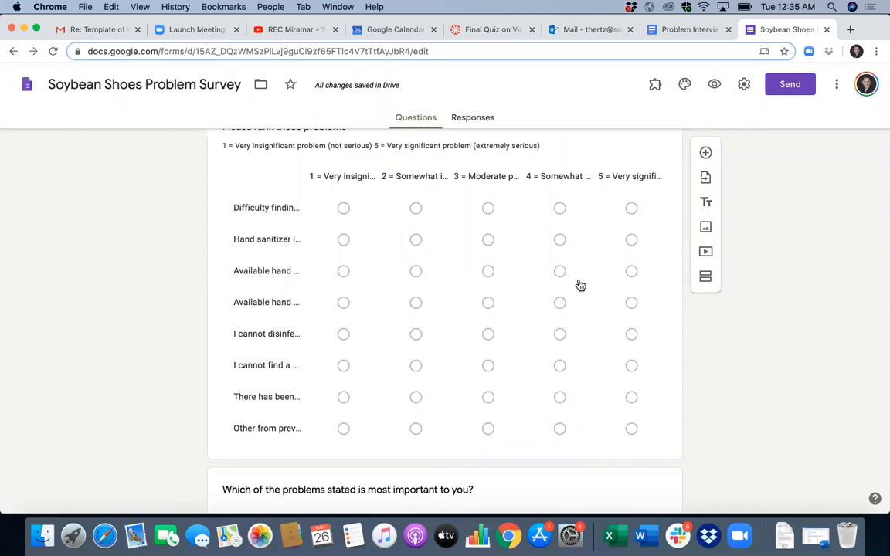
Step: Examine the rows and columns of the "Please rank these problems" grid against the options of the preceding checklist question
{"action": "left_click", "coordinate": [580, 287]}
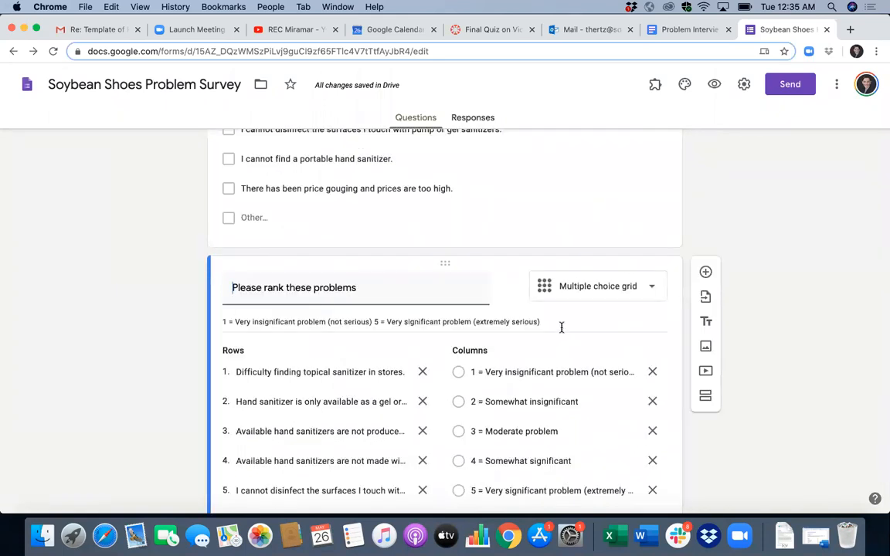
{"action": "scroll", "coordinate": [562, 327], "scroll_direction": "down", "scroll_amount": 2}
{"action": "scroll", "coordinate": [562, 327], "scroll_direction": "down", "scroll_amount": 2}
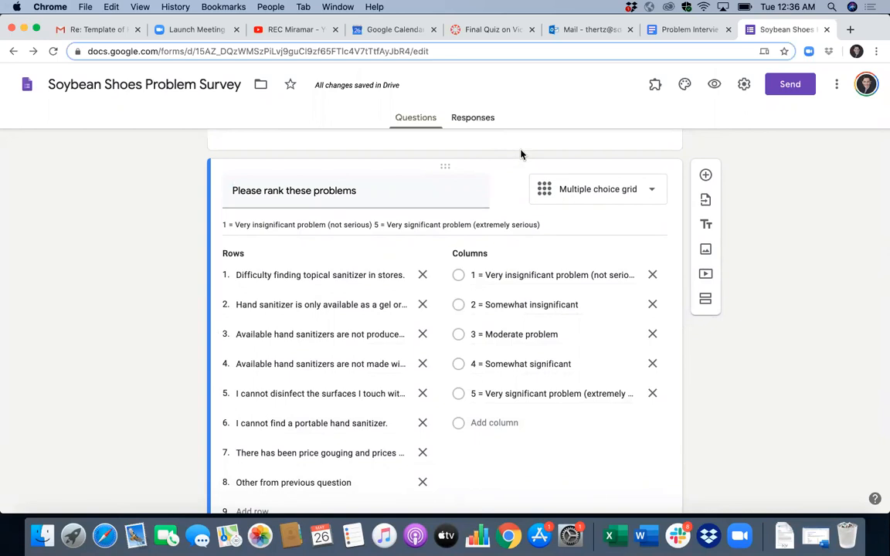
{"action": "scroll", "coordinate": [542, 174], "scroll_direction": "up", "scroll_amount": 10}
{"action": "scroll", "coordinate": [538, 337], "scroll_direction": "down", "scroll_amount": 5}
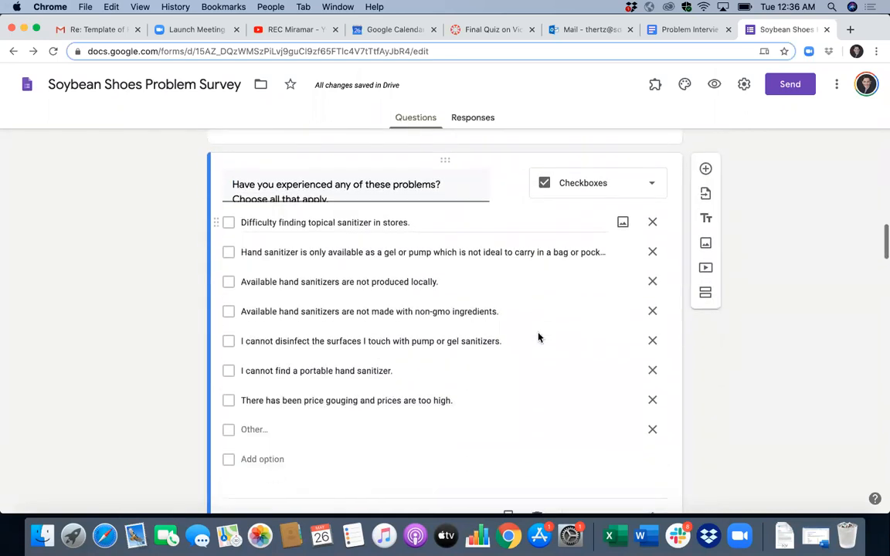
{"action": "scroll", "coordinate": [539, 340], "scroll_direction": "down", "scroll_amount": 3}
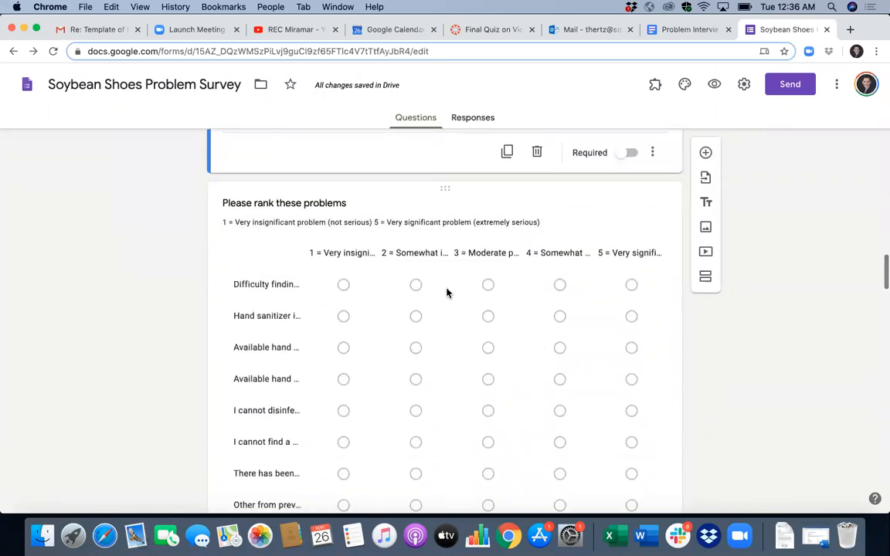
{"action": "scroll", "coordinate": [588, 368], "scroll_direction": "down", "scroll_amount": 4}
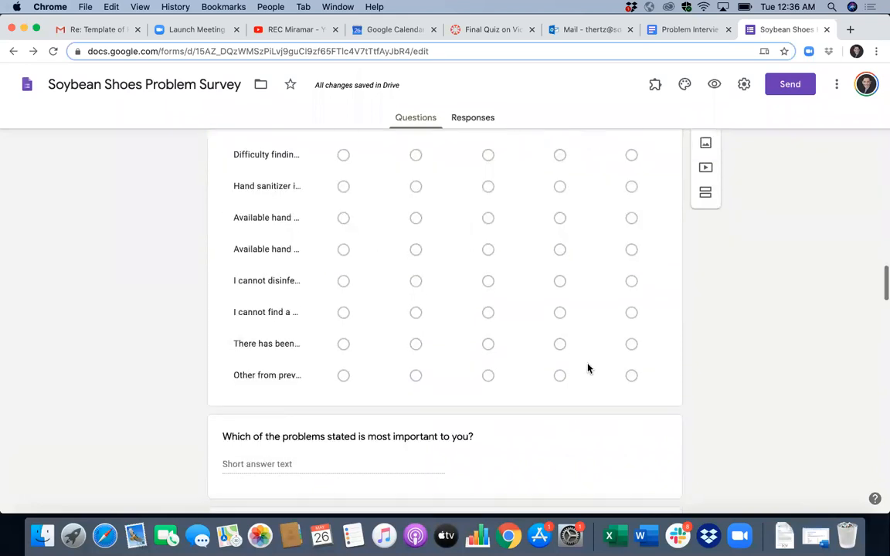
{"action": "scroll", "coordinate": [588, 368], "scroll_direction": "up", "scroll_amount": 4}
{"action": "left_click", "coordinate": [258, 280]}
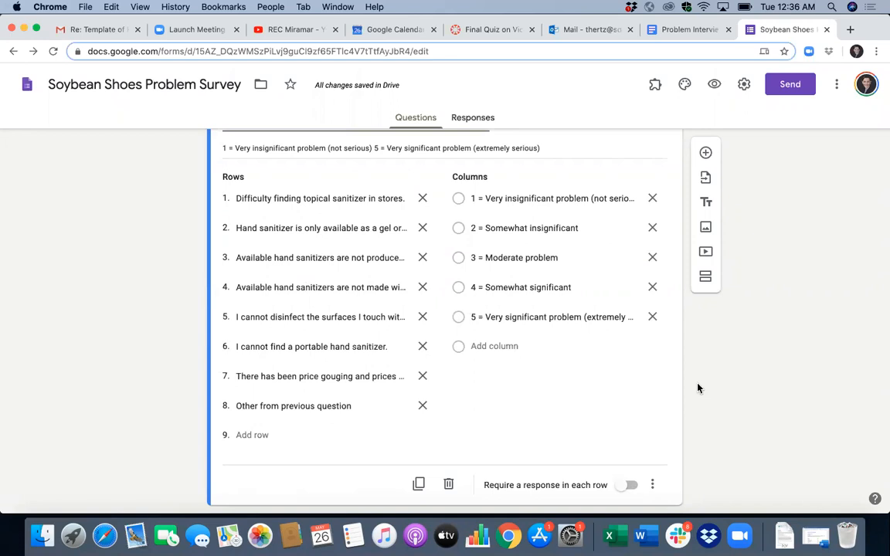
Step: Read the closing questions of section 4 and the Deeper Dive into Problems questions in section 5
{"action": "scroll", "coordinate": [698, 388], "scroll_direction": "down", "scroll_amount": 8}
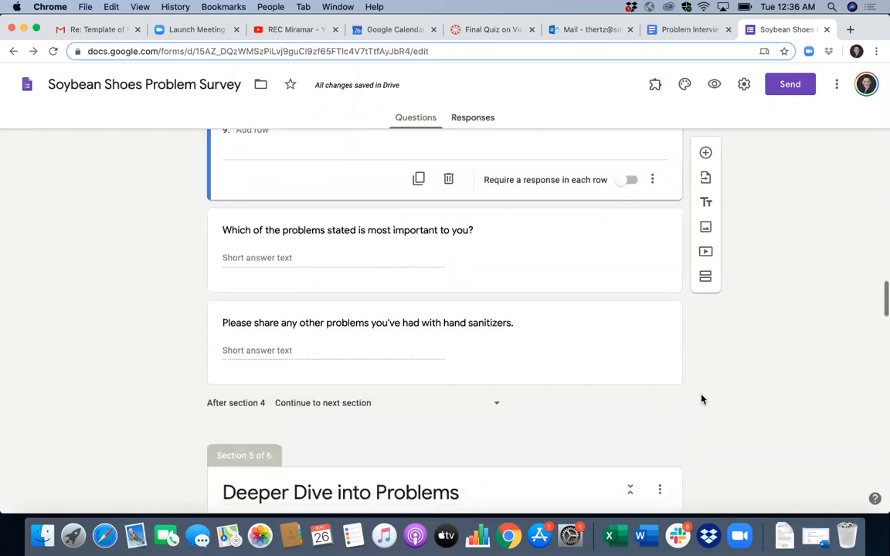
{"action": "scroll", "coordinate": [702, 399], "scroll_direction": "down", "scroll_amount": 8}
{"action": "scroll", "coordinate": [702, 401], "scroll_direction": "up", "scroll_amount": 2}
{"action": "scroll", "coordinate": [699, 401], "scroll_direction": "down", "scroll_amount": 1}
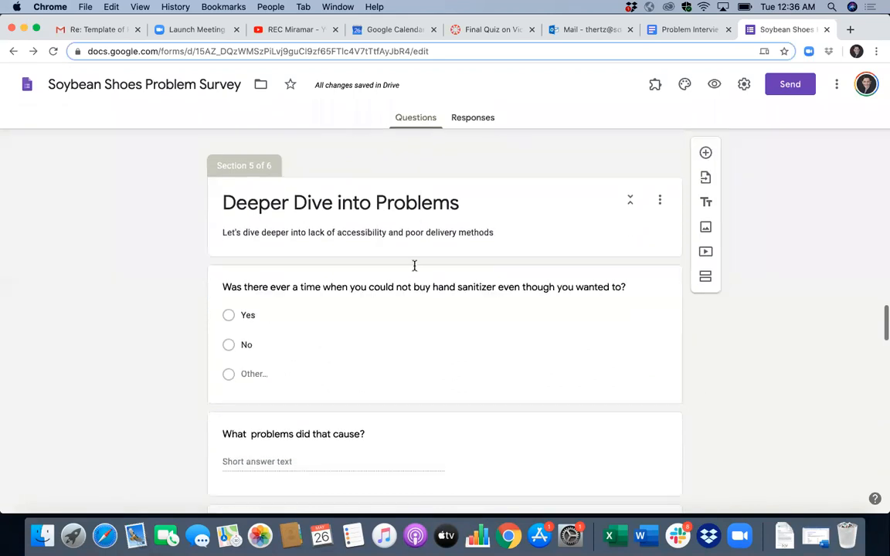
{"action": "scroll", "coordinate": [391, 203], "scroll_direction": "down", "scroll_amount": 10}
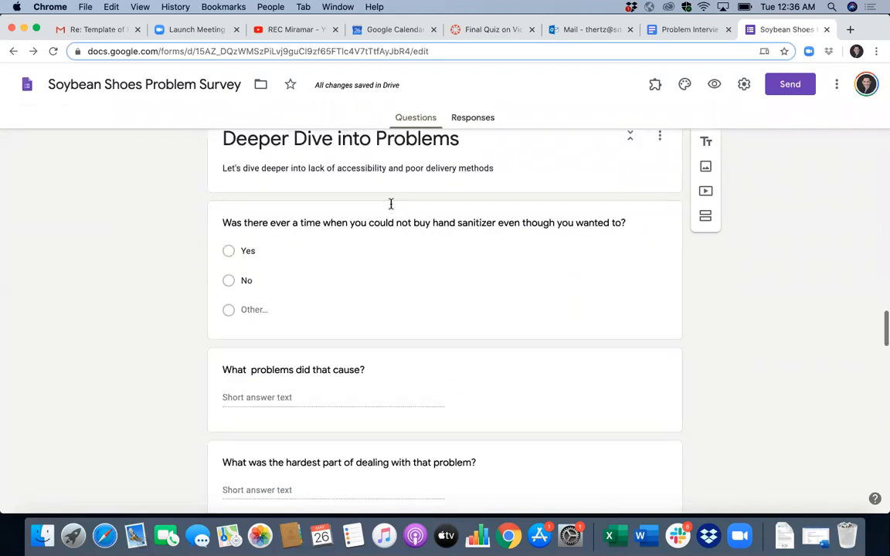
{"action": "scroll", "coordinate": [391, 203], "scroll_direction": "down", "scroll_amount": 5}
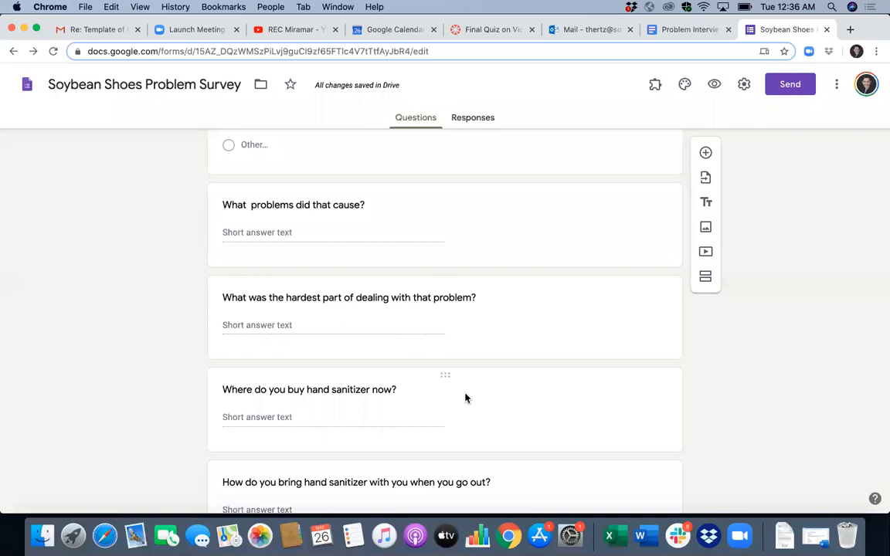
{"action": "scroll", "coordinate": [465, 398], "scroll_direction": "up", "scroll_amount": 2}
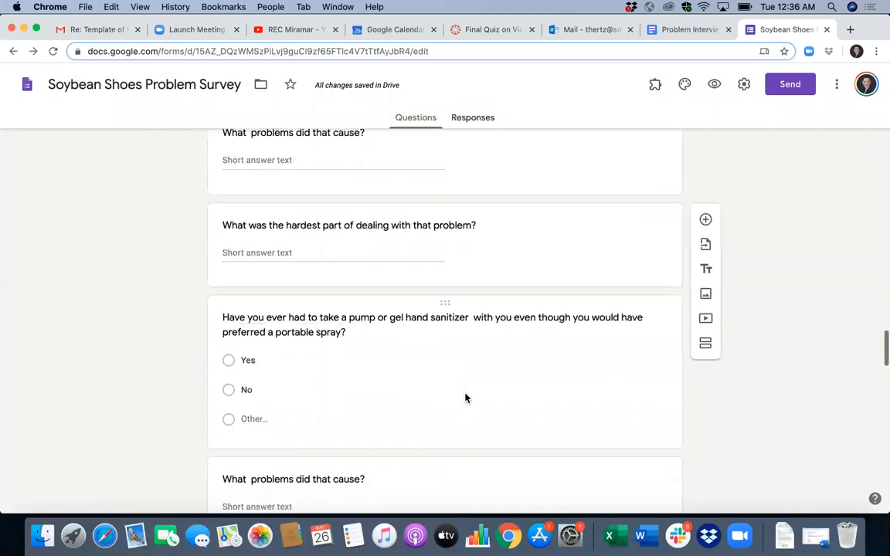
{"action": "scroll", "coordinate": [467, 396], "scroll_direction": "down", "scroll_amount": 1}
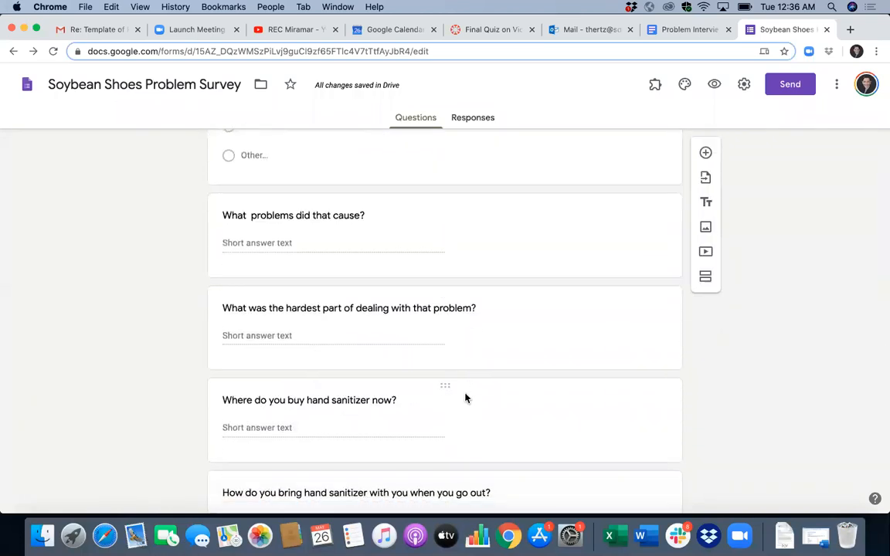
Step: Skim the remaining questions further down the form and return to the start of section 5
{"action": "scroll", "coordinate": [465, 398], "scroll_direction": "down", "scroll_amount": 10}
{"action": "scroll", "coordinate": [465, 395], "scroll_direction": "down", "scroll_amount": 8}
{"action": "scroll", "coordinate": [465, 398], "scroll_direction": "down", "scroll_amount": 8}
{"action": "scroll", "coordinate": [465, 398], "scroll_direction": "up", "scroll_amount": 15}
{"action": "scroll", "coordinate": [465, 400], "scroll_direction": "up", "scroll_amount": 5}
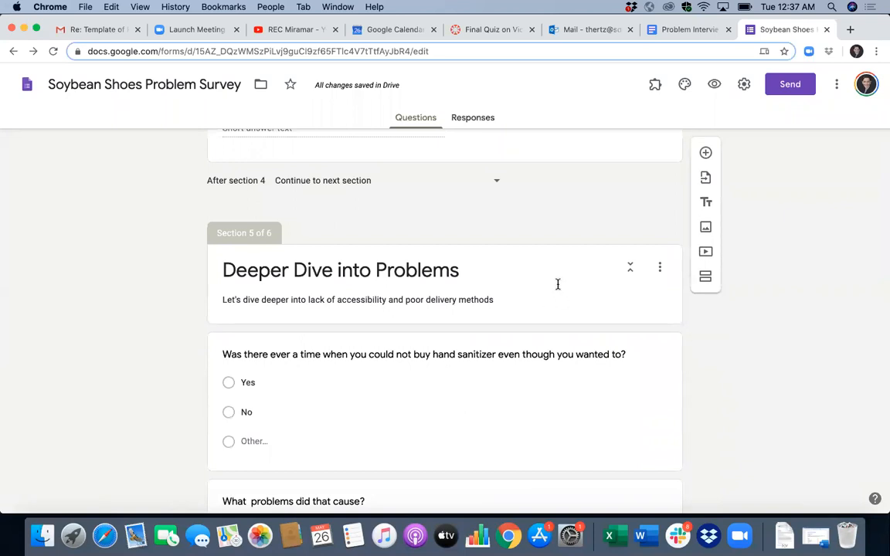
Step: Return to the start of the Problem Interview Template document, and switch to Slack to open the #videos channel
{"action": "left_click", "coordinate": [700, 30]}
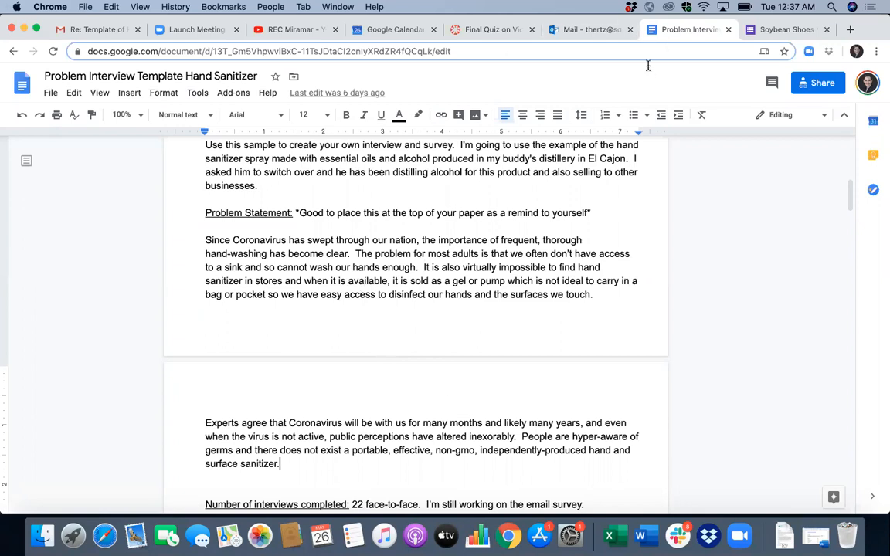
{"action": "scroll", "coordinate": [531, 184], "scroll_direction": "up", "scroll_amount": 6}
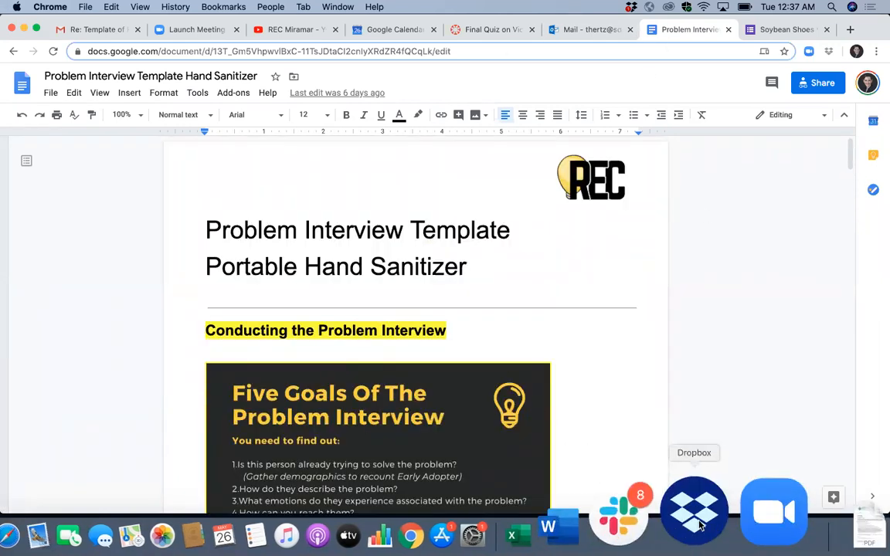
{"action": "left_click", "coordinate": [688, 514]}
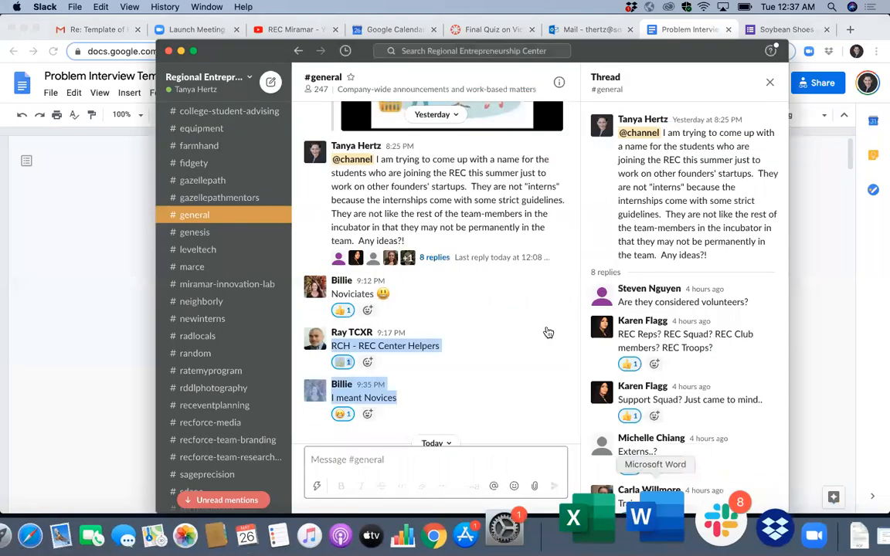
{"action": "scroll", "coordinate": [217, 254], "scroll_direction": "up", "scroll_amount": 1}
{"action": "scroll", "coordinate": [217, 254], "scroll_direction": "up", "scroll_amount": 10}
{"action": "scroll", "coordinate": [218, 254], "scroll_direction": "down", "scroll_amount": 12}
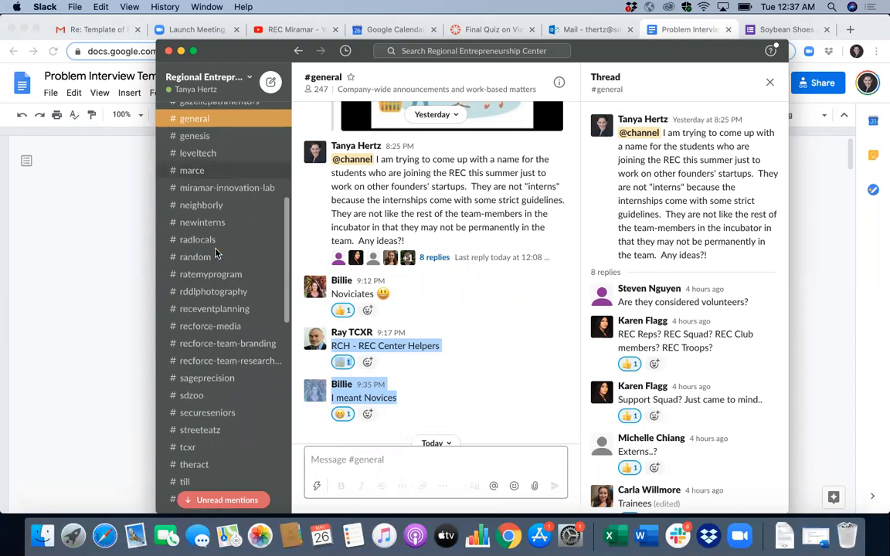
{"action": "scroll", "coordinate": [218, 294], "scroll_direction": "down", "scroll_amount": 3}
{"action": "scroll", "coordinate": [208, 400], "scroll_direction": "down", "scroll_amount": 3}
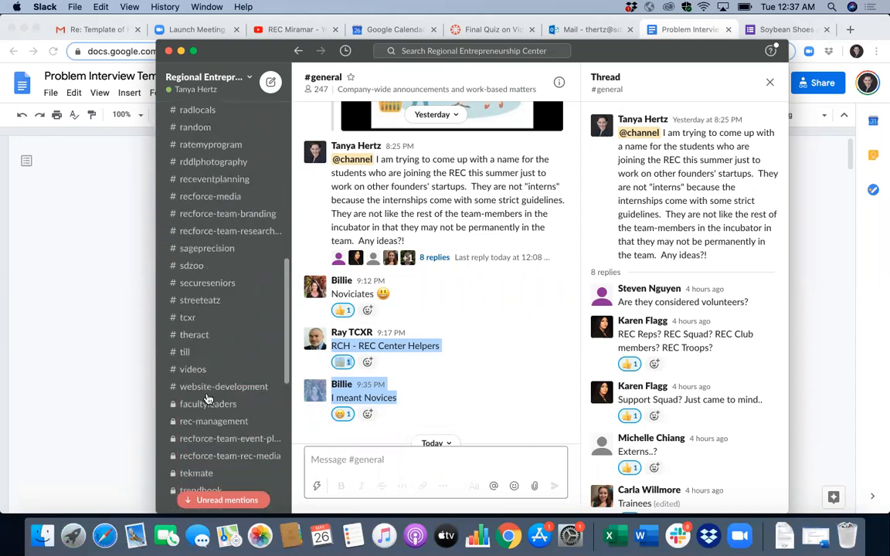
{"action": "left_click", "coordinate": [193, 370]}
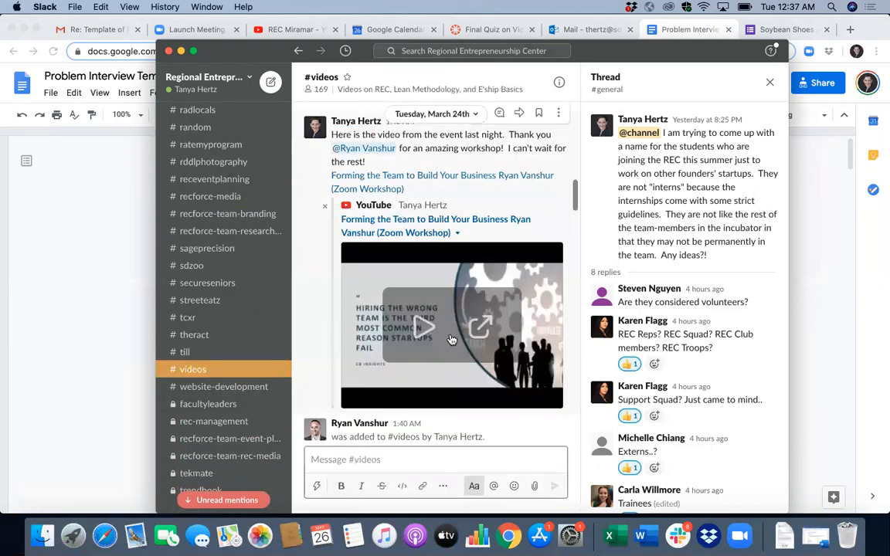
Step: Browse the #videos posts from late March onward for the Market Segmentation and early adopters video posted on May 21st
{"action": "scroll", "coordinate": [445, 318], "scroll_direction": "up", "scroll_amount": 4}
{"action": "scroll", "coordinate": [444, 320], "scroll_direction": "down", "scroll_amount": 5}
{"action": "scroll", "coordinate": [445, 318], "scroll_direction": "down", "scroll_amount": 10}
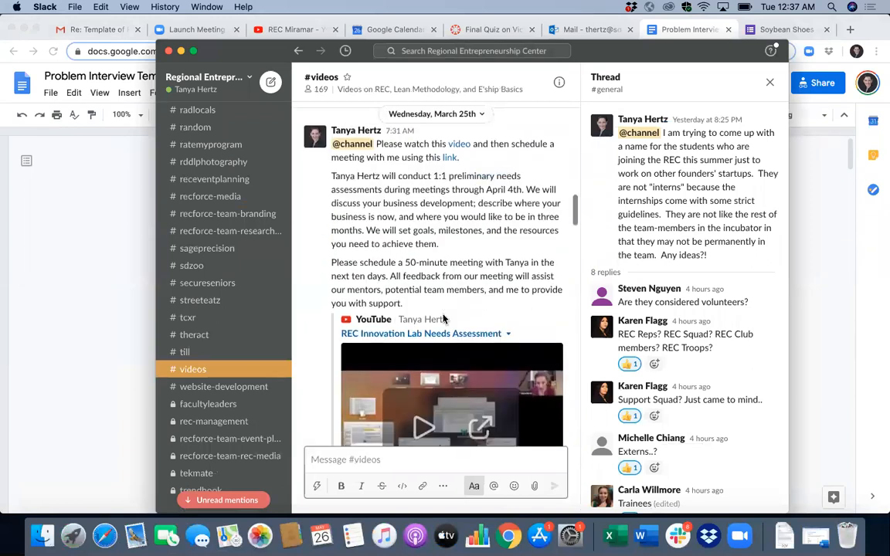
{"action": "scroll", "coordinate": [444, 319], "scroll_direction": "down", "scroll_amount": 10}
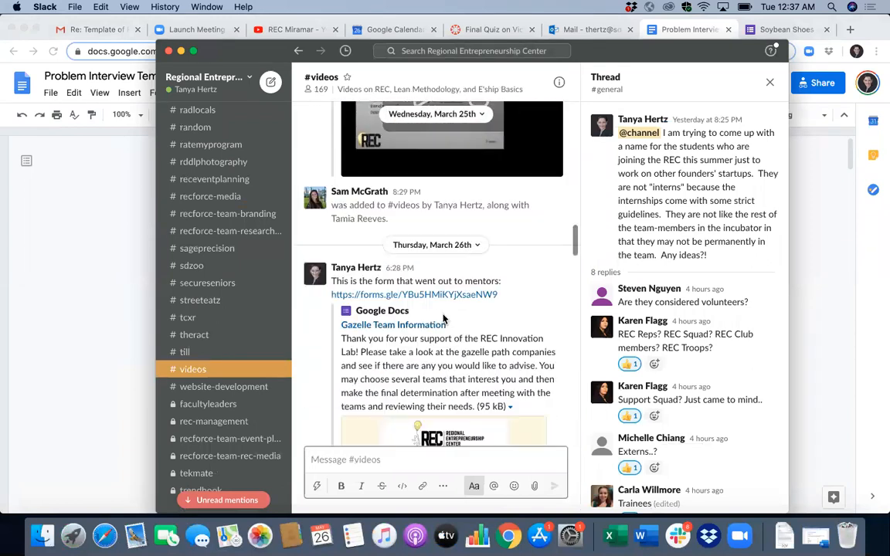
{"action": "scroll", "coordinate": [445, 318], "scroll_direction": "down", "scroll_amount": 15}
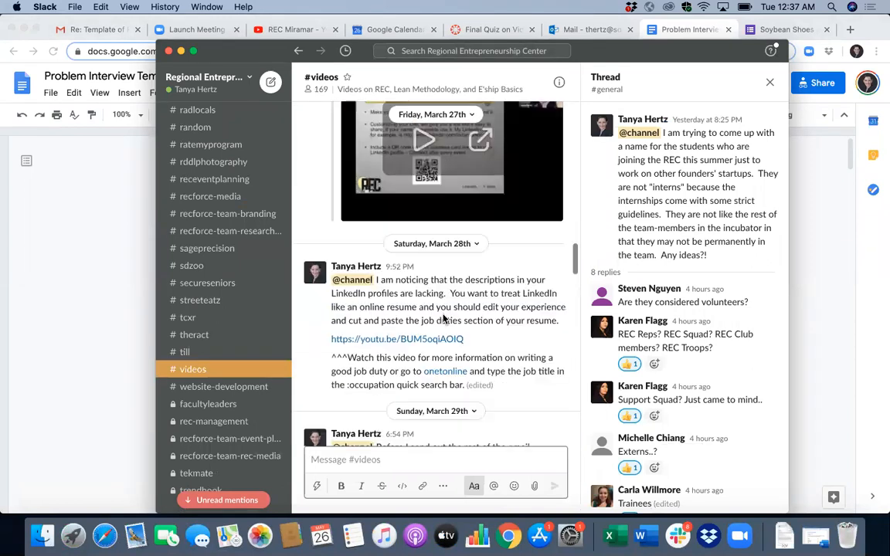
{"action": "scroll", "coordinate": [444, 315], "scroll_direction": "down", "scroll_amount": 10}
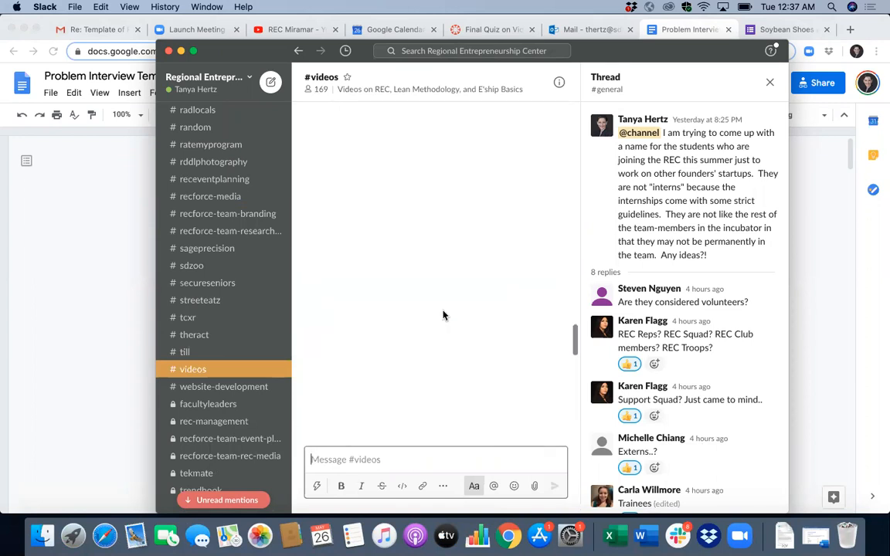
{"action": "scroll", "coordinate": [444, 317], "scroll_direction": "up", "scroll_amount": 10}
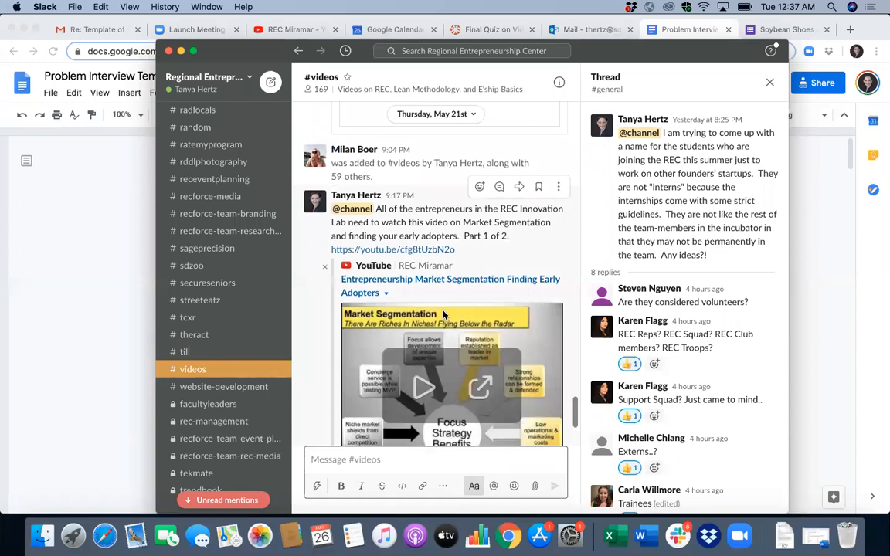
{"action": "scroll", "coordinate": [445, 315], "scroll_direction": "down", "scroll_amount": 3}
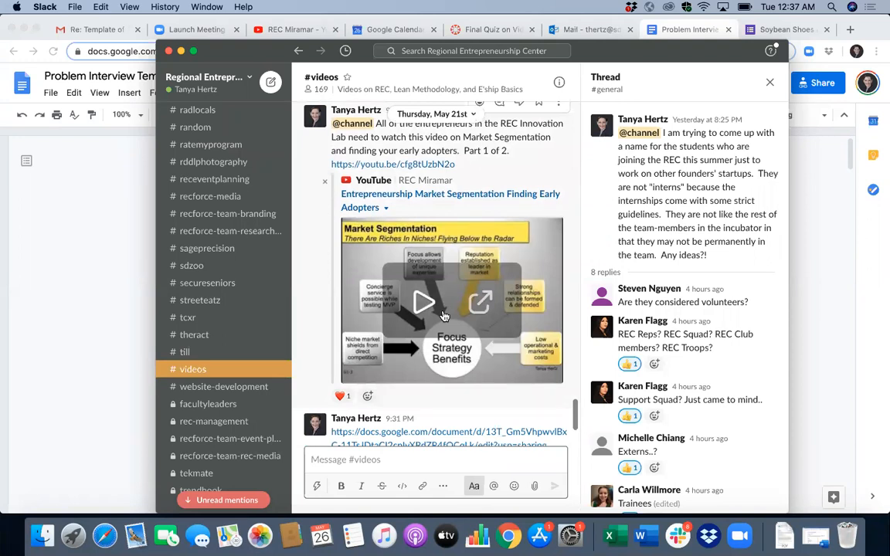
Step: Go back through the older #videos posts to the April 11th videos on conducting problem interviews in the time of social distancing
{"action": "scroll", "coordinate": [444, 315], "scroll_direction": "up", "scroll_amount": 15}
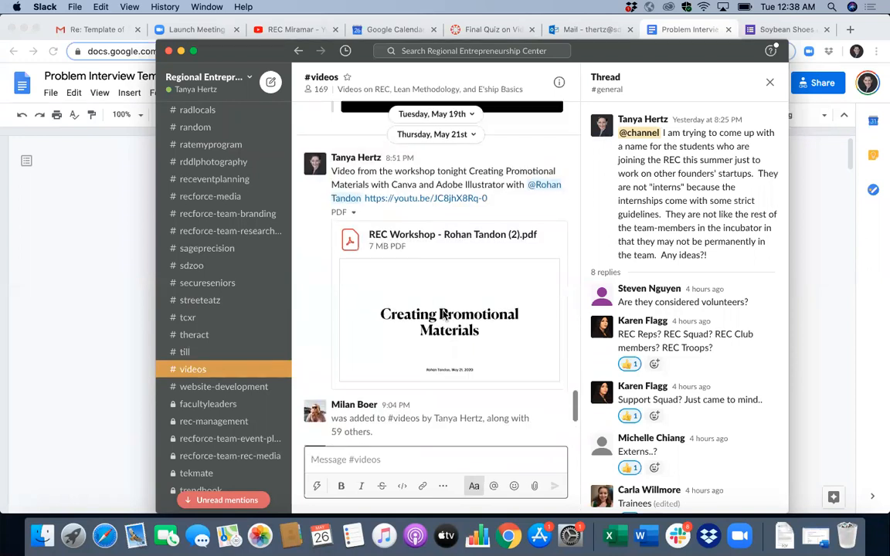
{"action": "scroll", "coordinate": [444, 315], "scroll_direction": "up", "scroll_amount": 10}
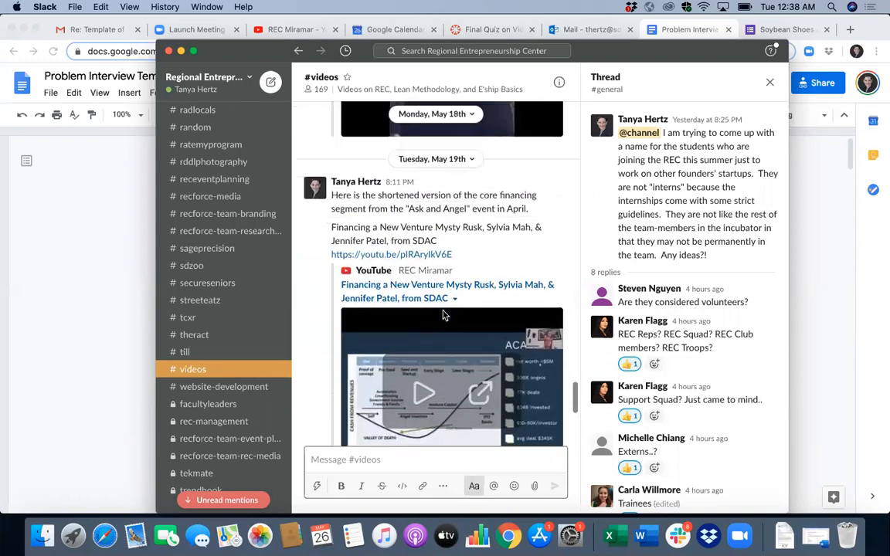
{"action": "scroll", "coordinate": [444, 315], "scroll_direction": "up", "scroll_amount": 15}
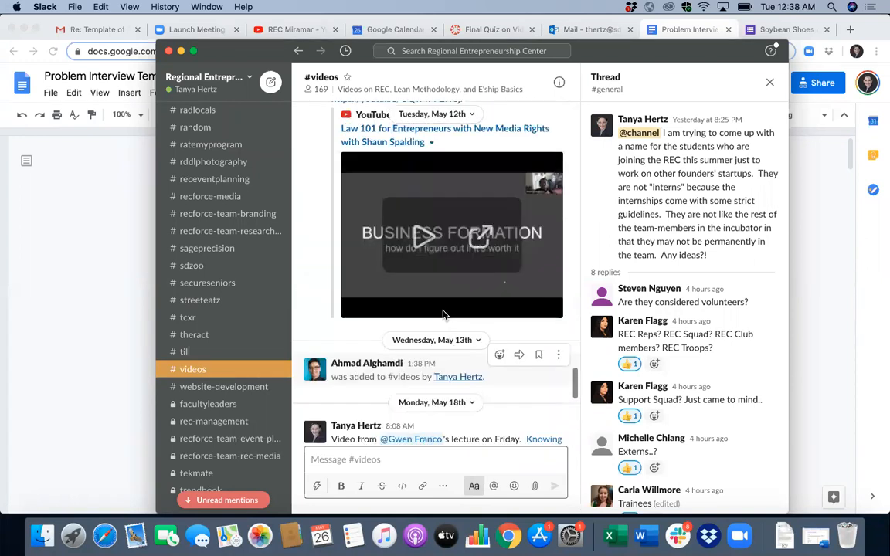
{"action": "scroll", "coordinate": [445, 316], "scroll_direction": "up", "scroll_amount": 15}
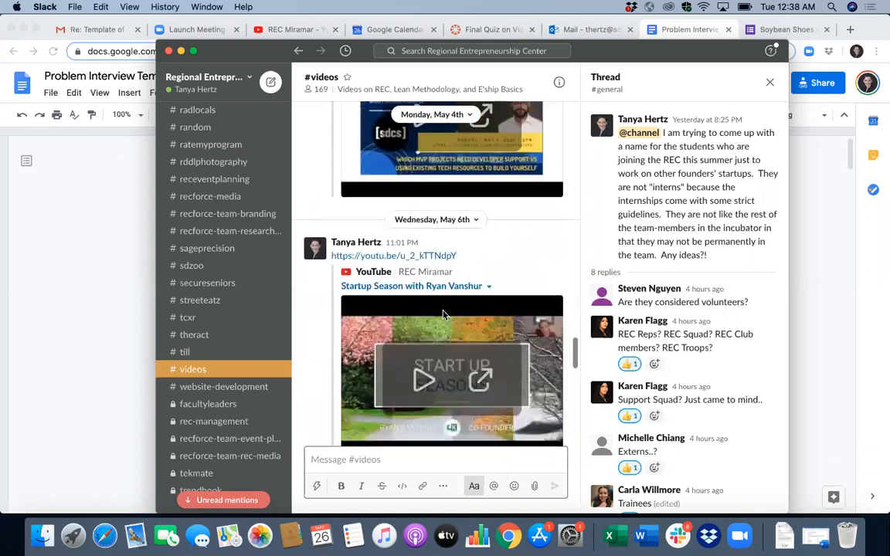
{"action": "scroll", "coordinate": [444, 316], "scroll_direction": "up", "scroll_amount": 15}
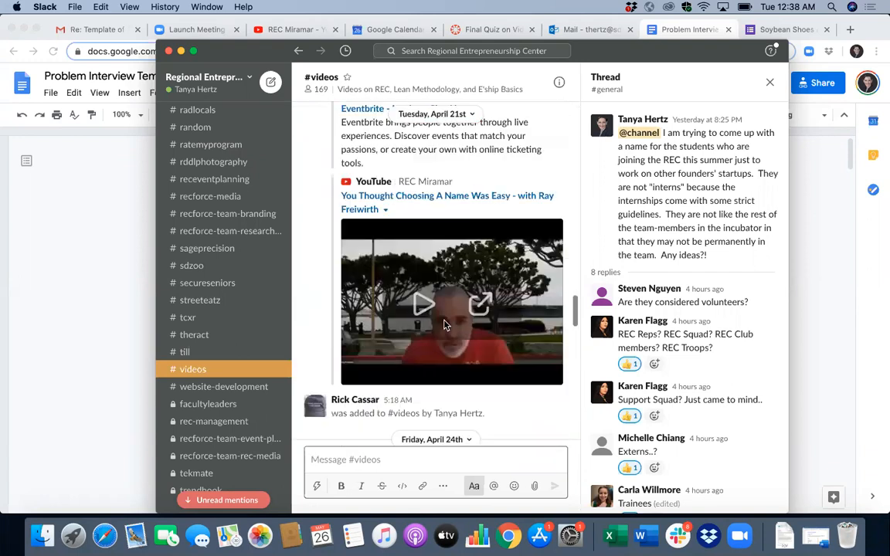
{"action": "scroll", "coordinate": [444, 325], "scroll_direction": "up", "scroll_amount": 15}
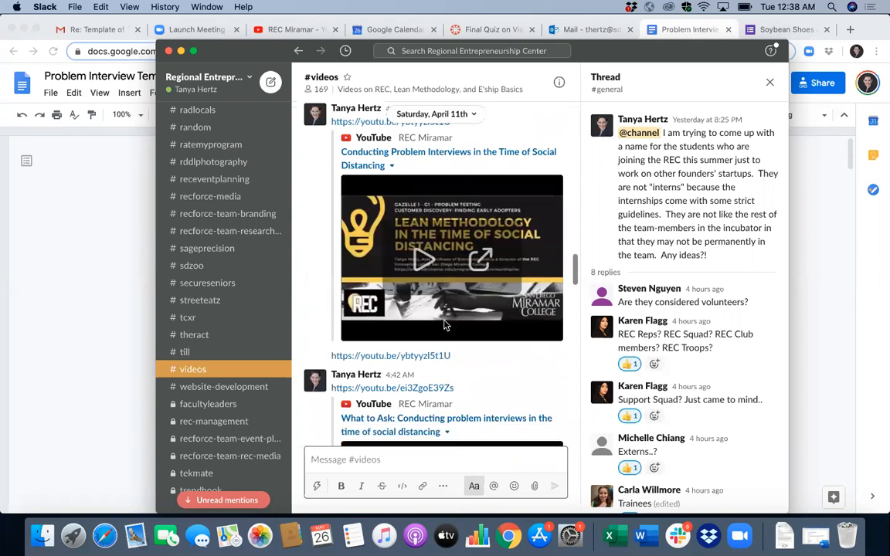
{"action": "scroll", "coordinate": [444, 325], "scroll_direction": "down", "scroll_amount": 1}
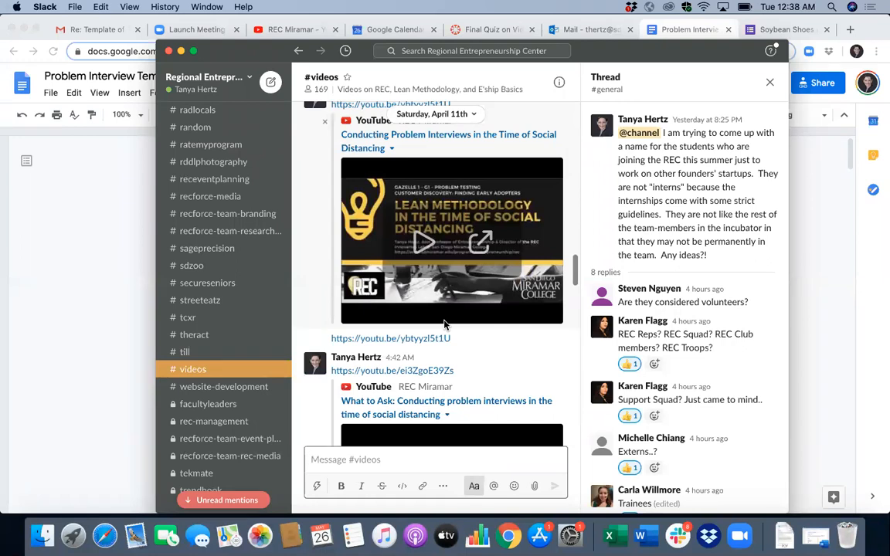
Step: Skim the newer #videos posts down to the most recent video in the channel
{"action": "scroll", "coordinate": [444, 324], "scroll_direction": "down", "scroll_amount": 10}
{"action": "scroll", "coordinate": [444, 324], "scroll_direction": "down", "scroll_amount": 15}
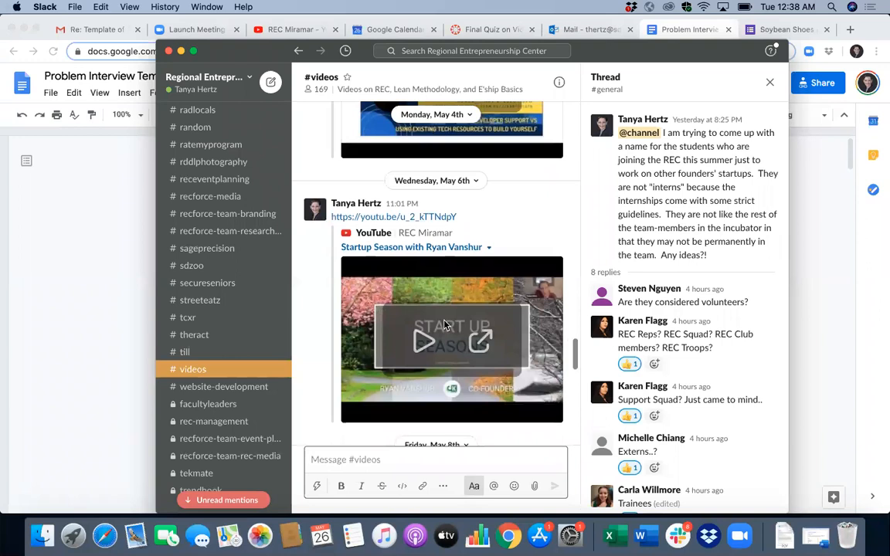
{"action": "scroll", "coordinate": [445, 325], "scroll_direction": "down", "scroll_amount": 15}
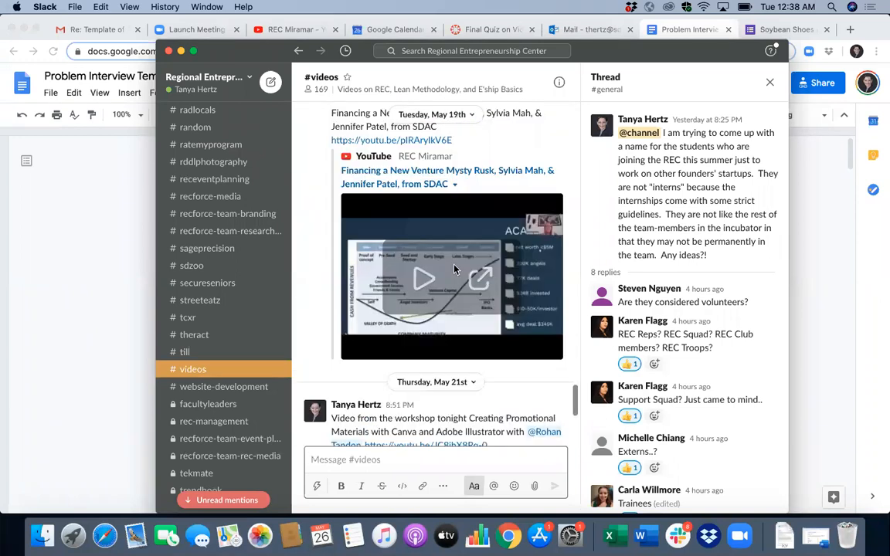
{"action": "scroll", "coordinate": [456, 269], "scroll_direction": "down", "scroll_amount": 5}
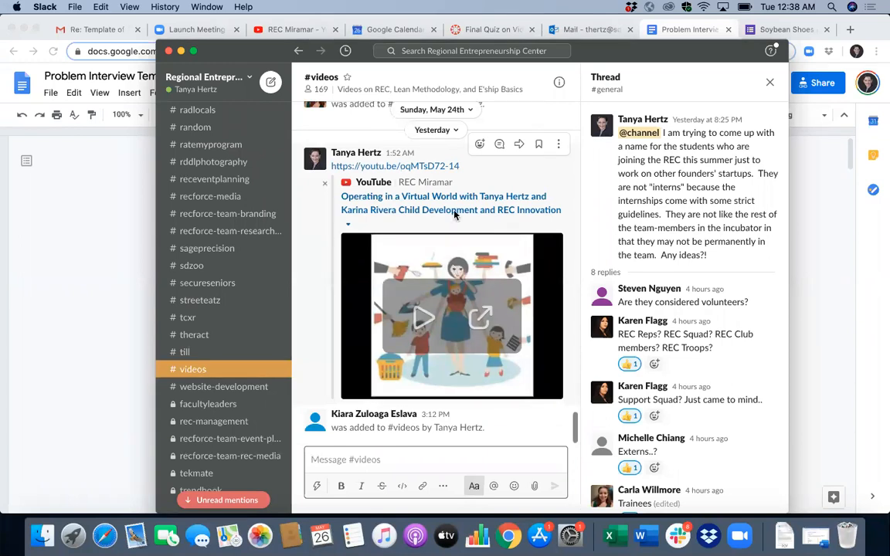
Step: Switch back to Chrome and return to section 5 of the Soybean Shoes Problem Survey form
{"action": "key", "text": "ctrl+Up"}
{"action": "left_click", "coordinate": [378, 351]}
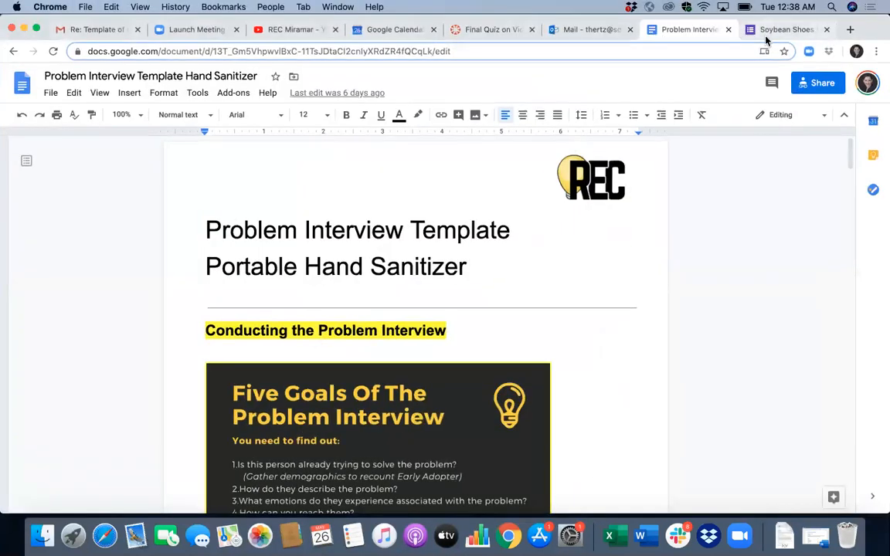
{"action": "left_click", "coordinate": [765, 36]}
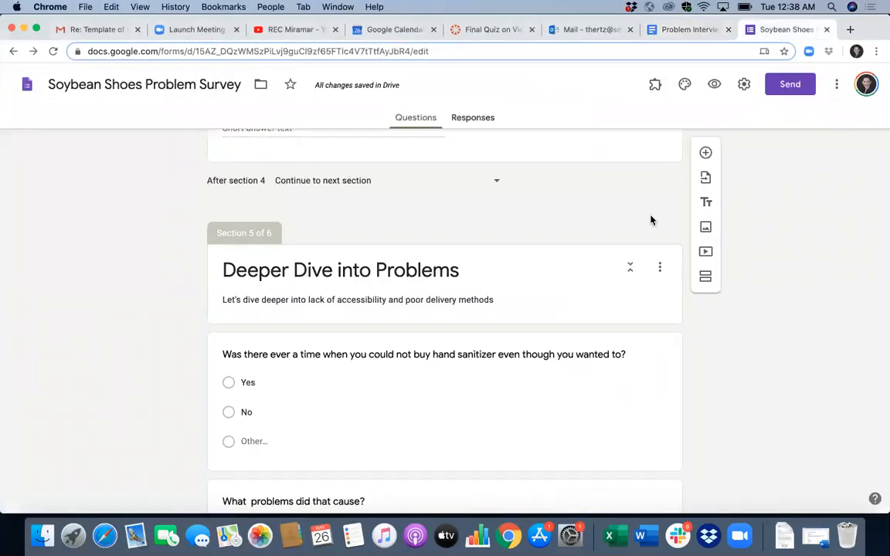